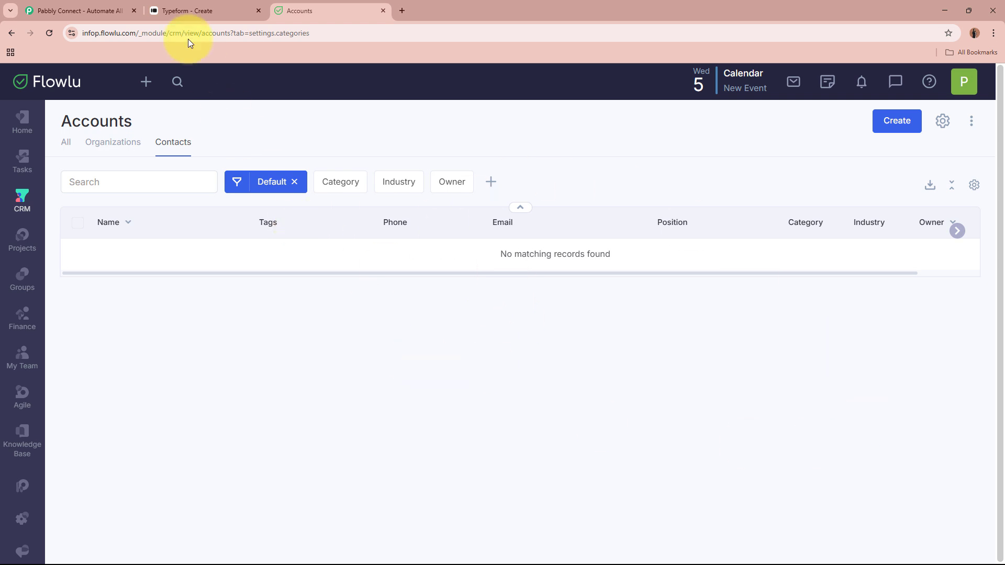
Check the Typeform Contact Us Form tab, then return to the empty Flowlu accounts page
left_click(199, 10)
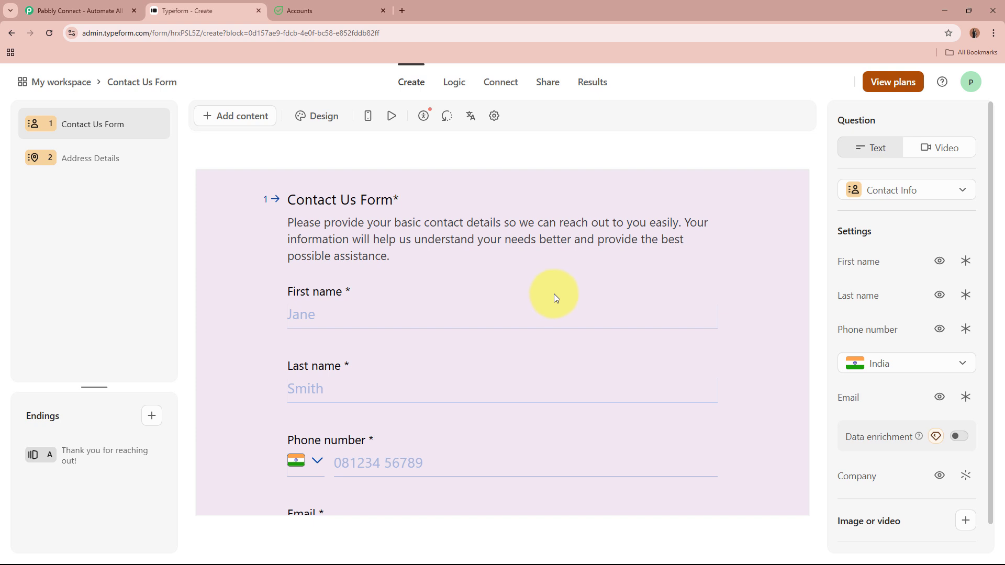
left_click(347, 4)
Go to the Pabbly Connect website and sign in to the Pabbly account
left_click(97, 1)
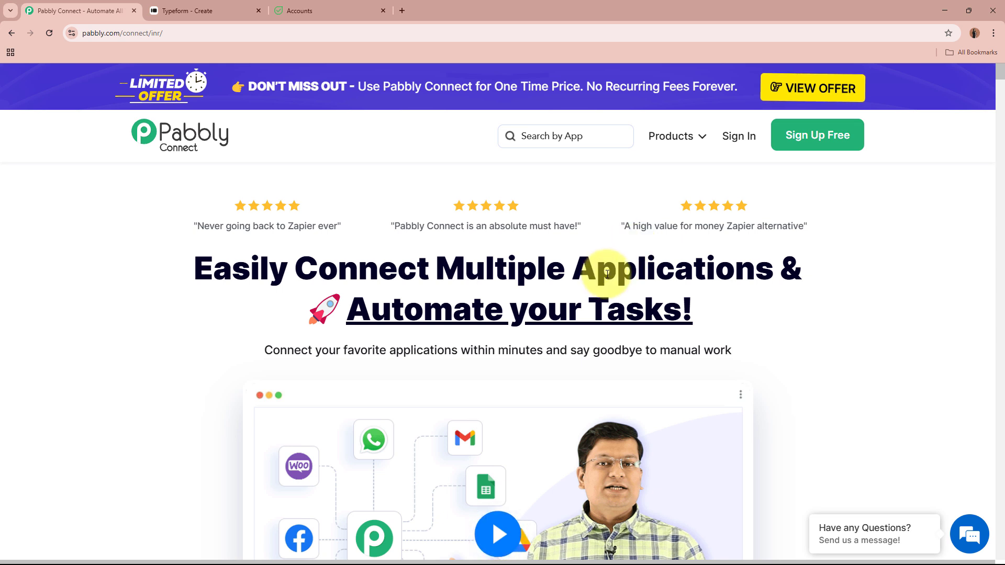
left_click_drag(83, 37, 231, 22)
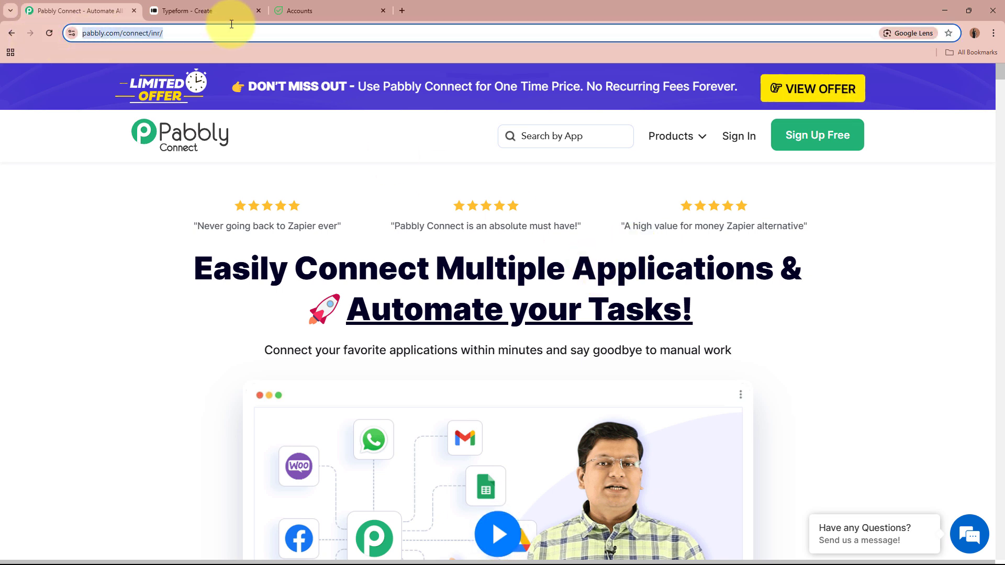
left_click(254, 191)
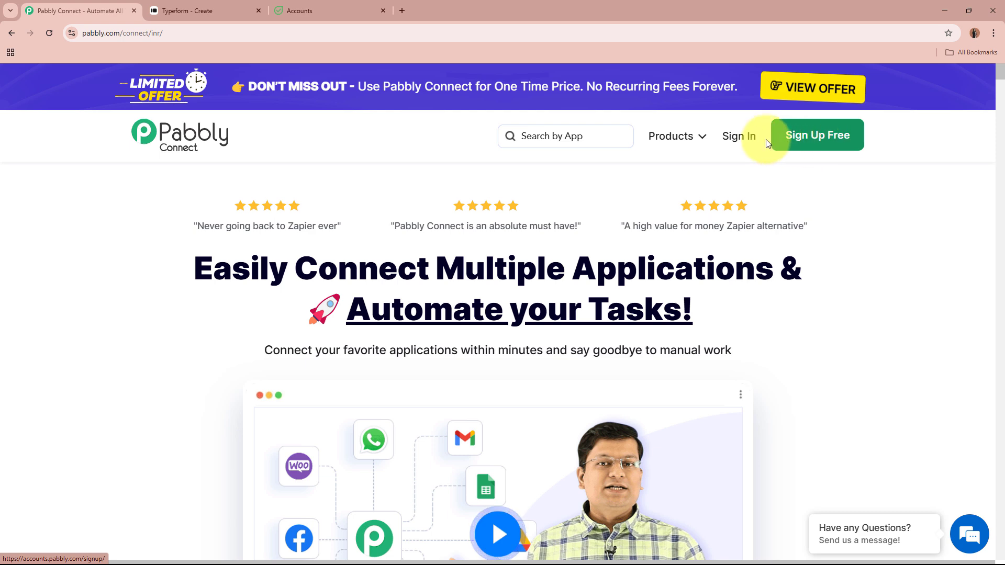
left_click(739, 138)
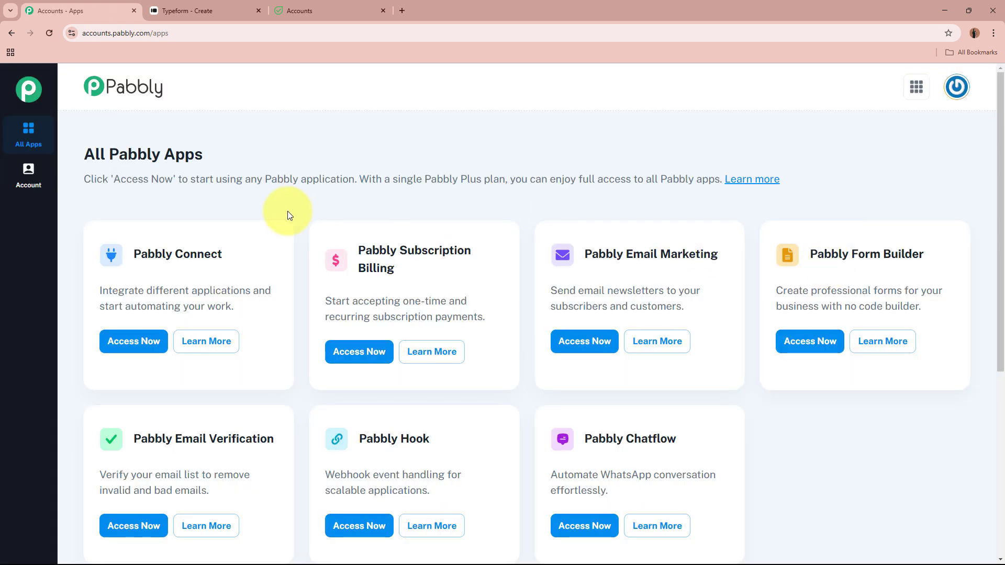
Launch Pabbly Connect from the All Pabbly Apps page with Access Now
left_click_drag(80, 150, 202, 151)
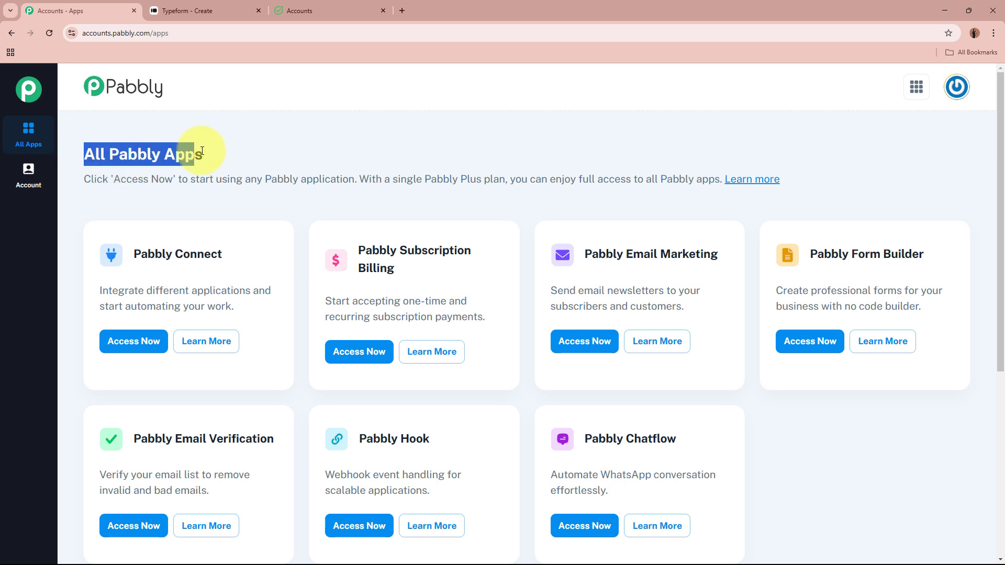
left_click(211, 152)
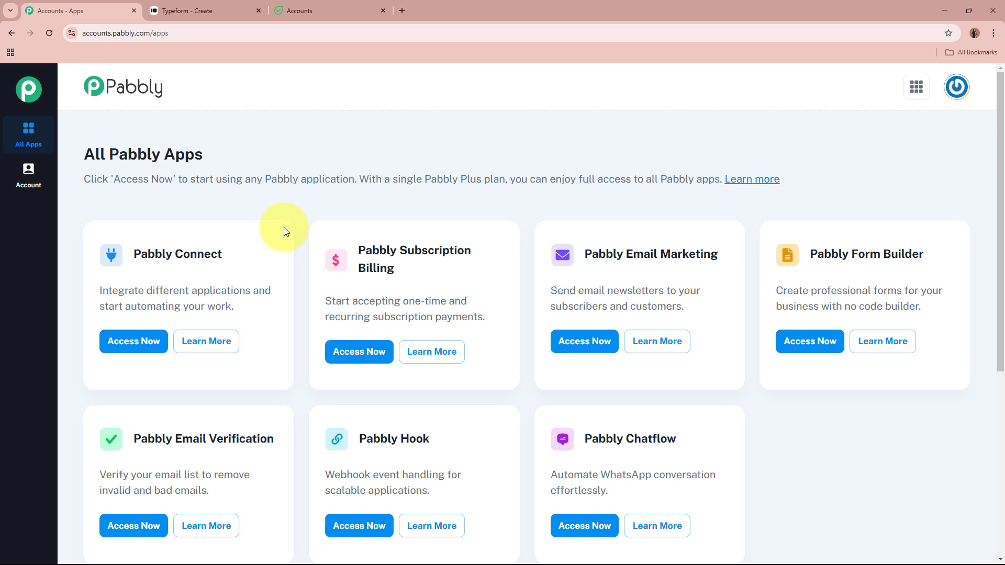
left_click_drag(135, 258, 277, 254)
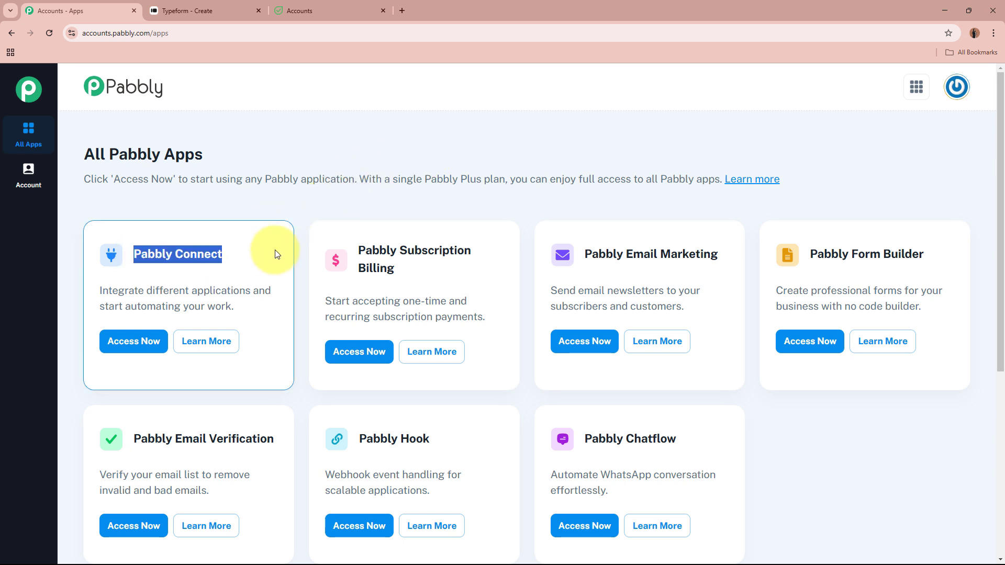
left_click(277, 255)
left_click(134, 341)
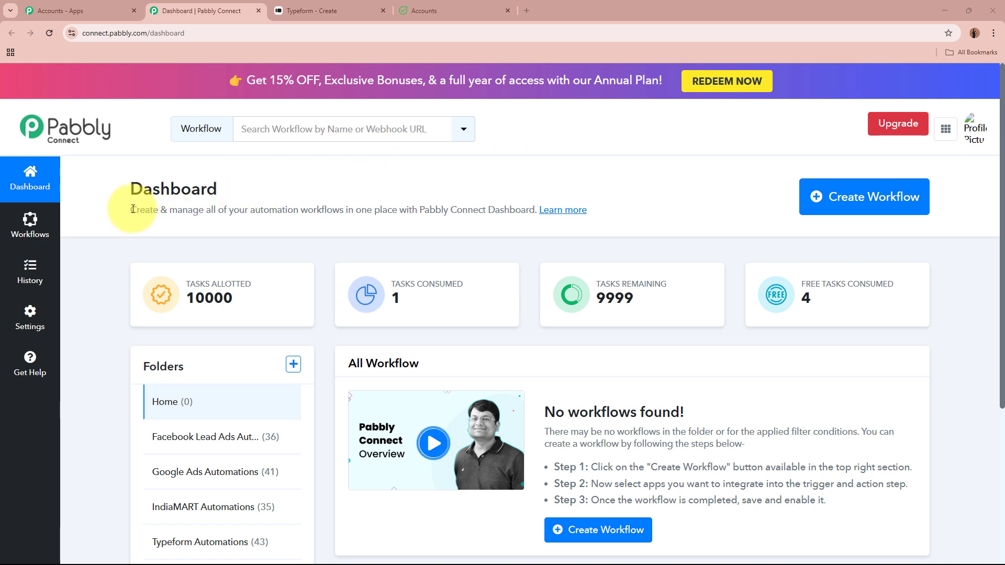
Start a new workflow named 'Create Flowlu Contact on Typeform Submission'
left_click_drag(131, 210, 382, 206)
left_click(382, 206)
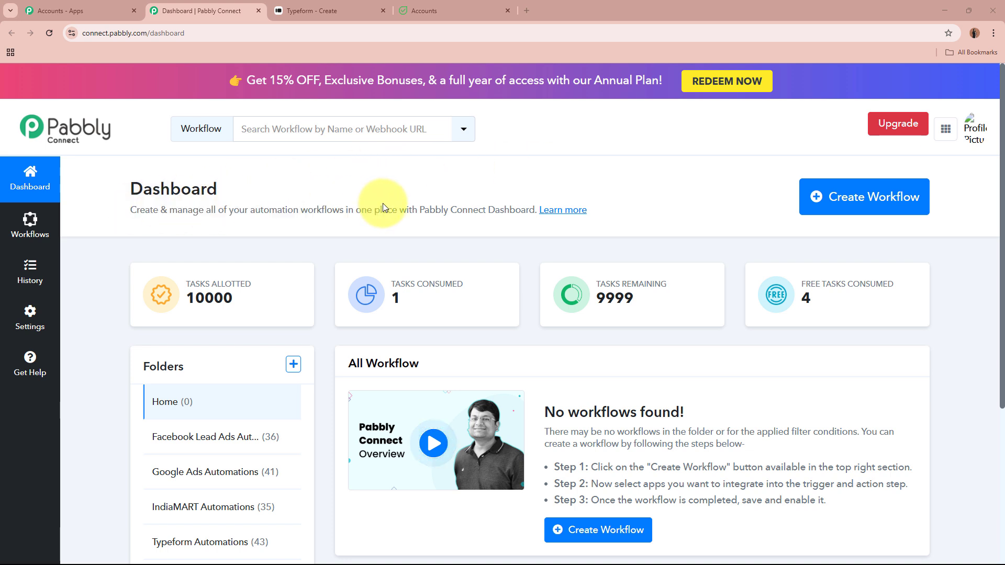
left_click(867, 210)
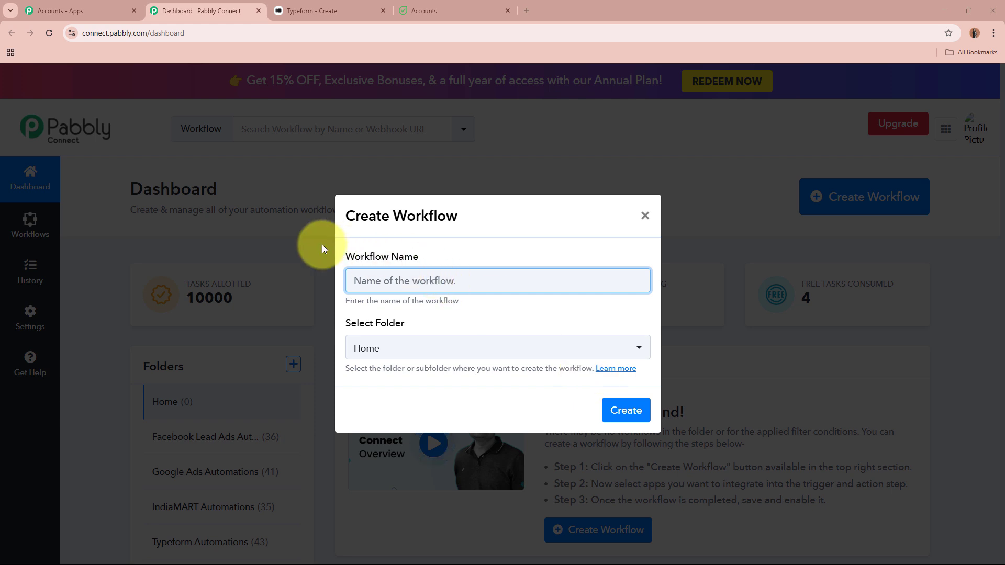
left_click_drag(341, 259, 443, 257)
left_click_drag(341, 325, 448, 329)
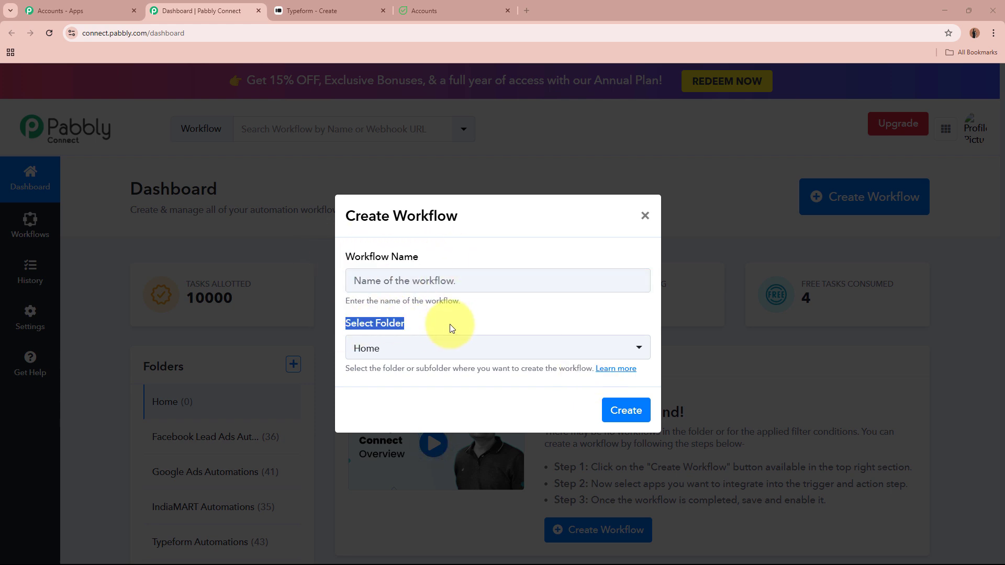
left_click(451, 282)
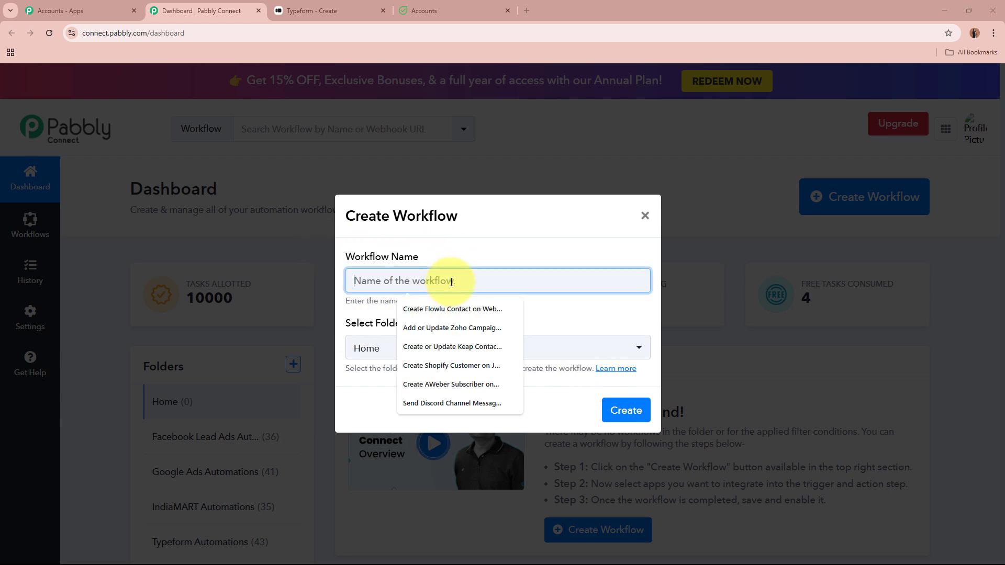
type("Create Flowlu Contact on Typeform Submission")
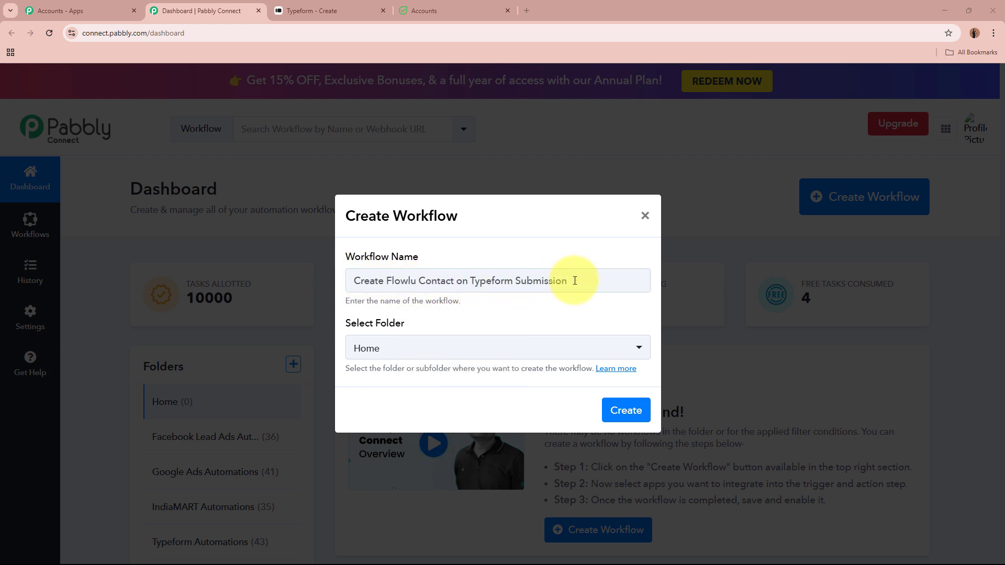
left_click_drag(573, 281, 332, 281)
left_click(538, 311)
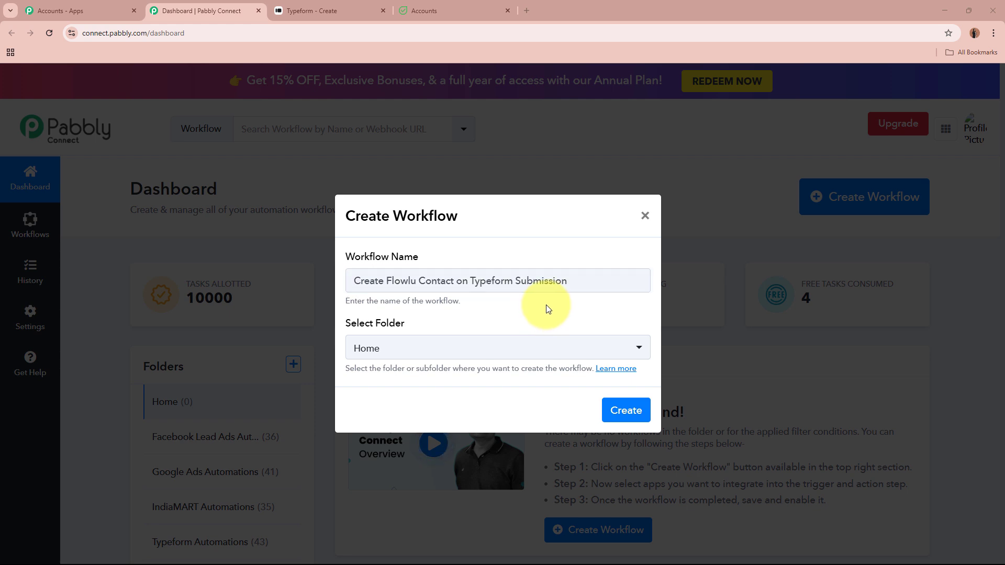
Place the workflow in the Typeform Automations folder and create it
left_click_drag(343, 324, 471, 325)
left_click(465, 325)
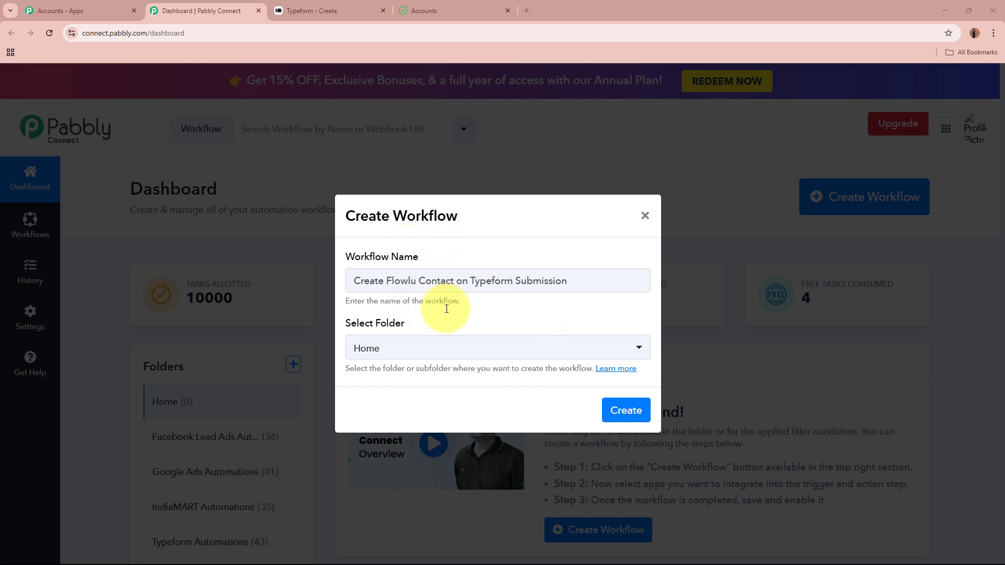
left_click(450, 348)
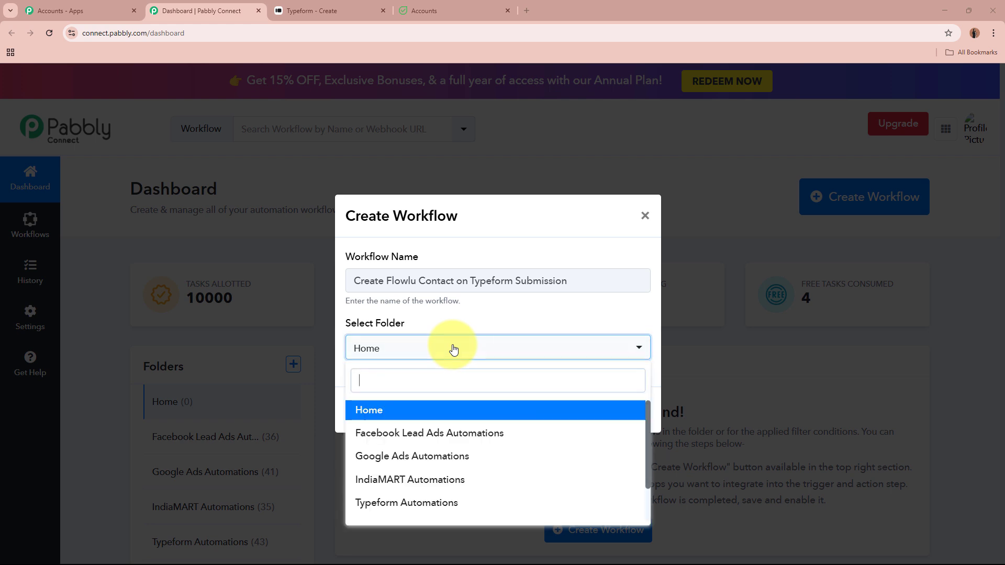
left_click(448, 504)
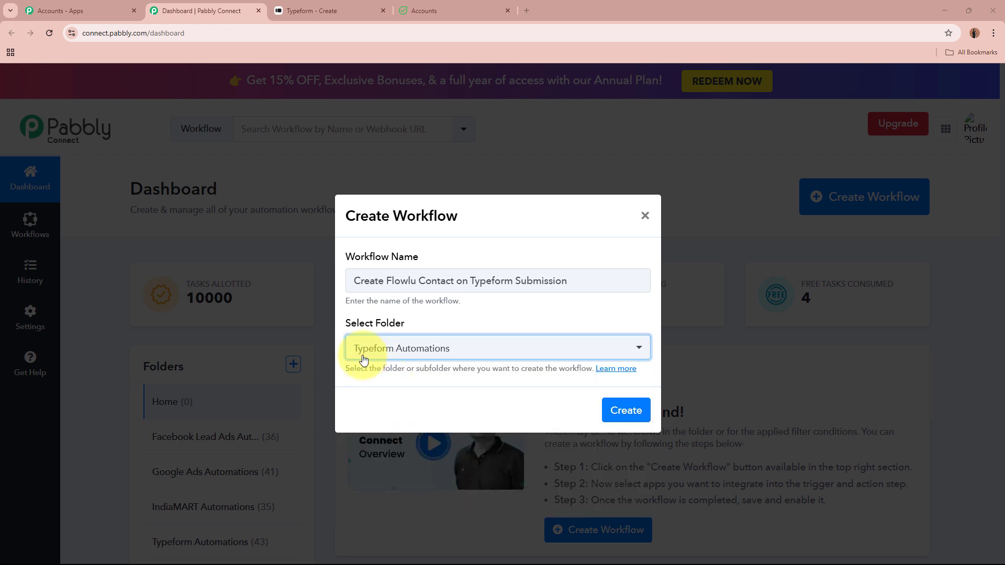
left_click(437, 398)
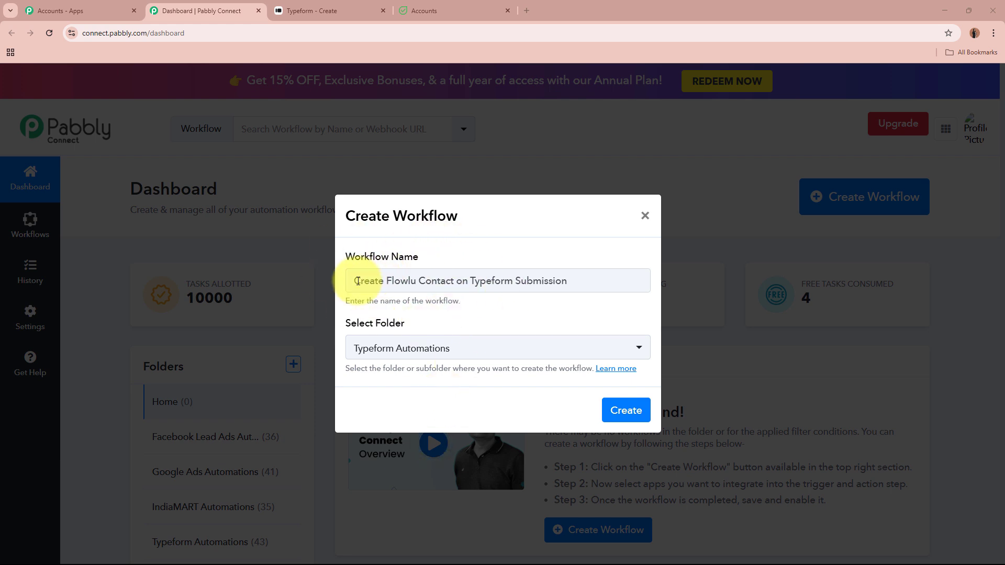
left_click_drag(348, 281, 460, 318)
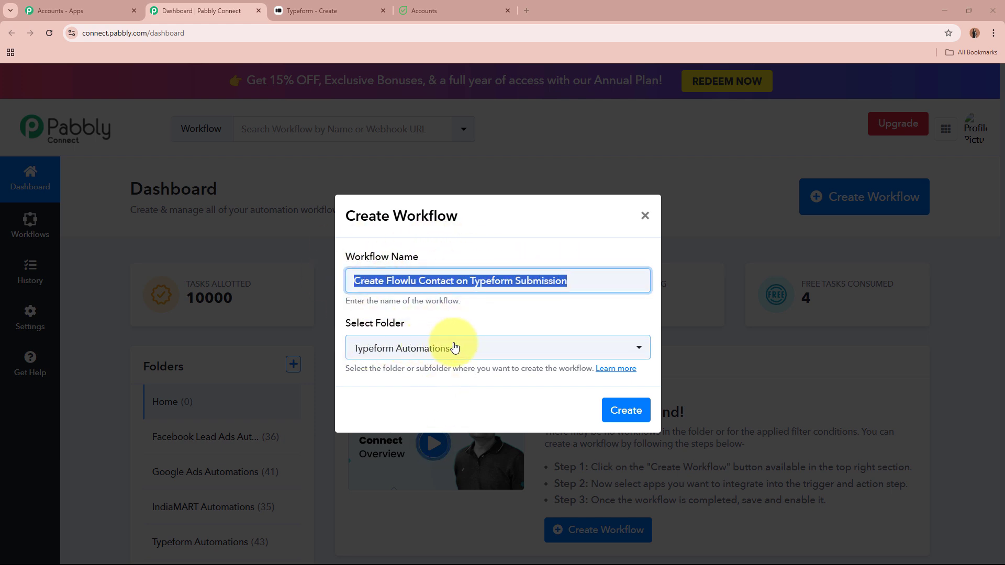
left_click(647, 408)
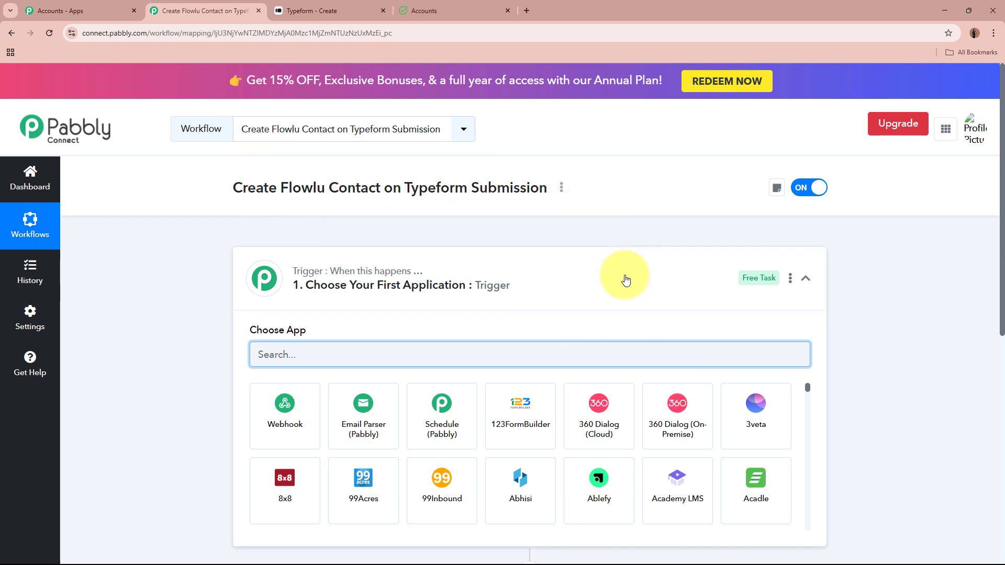
Search 'Typefo' in Choose App and select Typeform as the trigger app
left_click(607, 285)
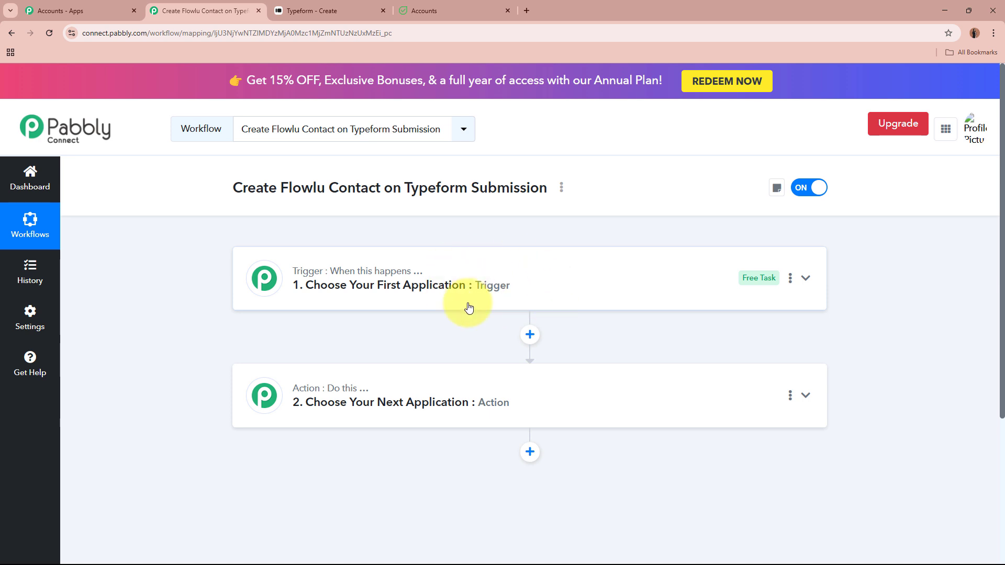
left_click(586, 264)
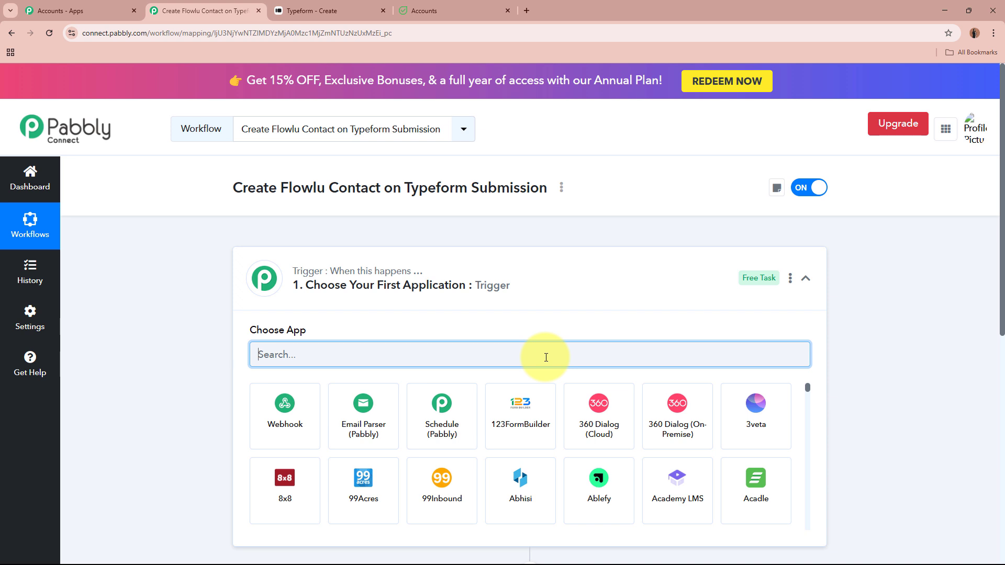
type("Type")
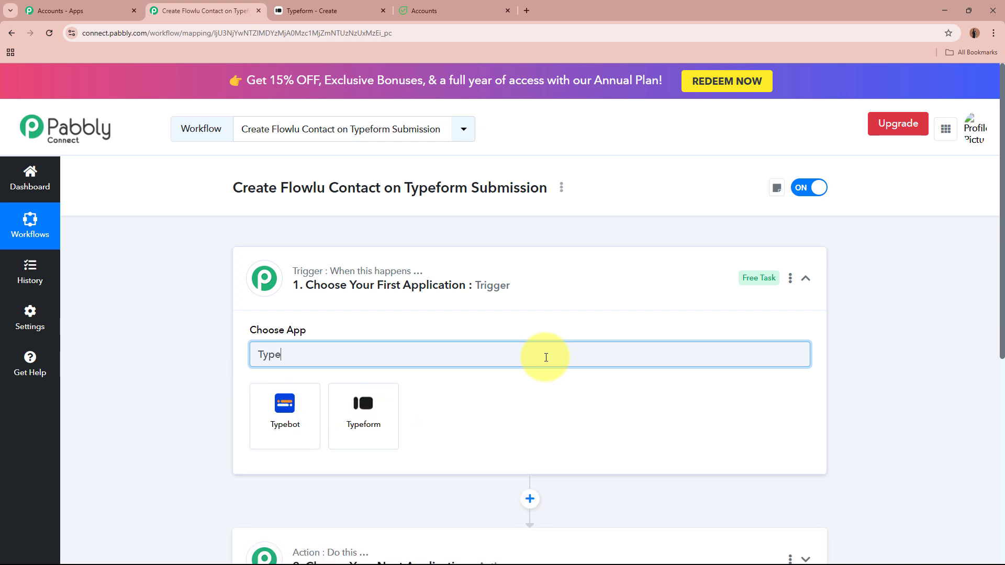
type("form")
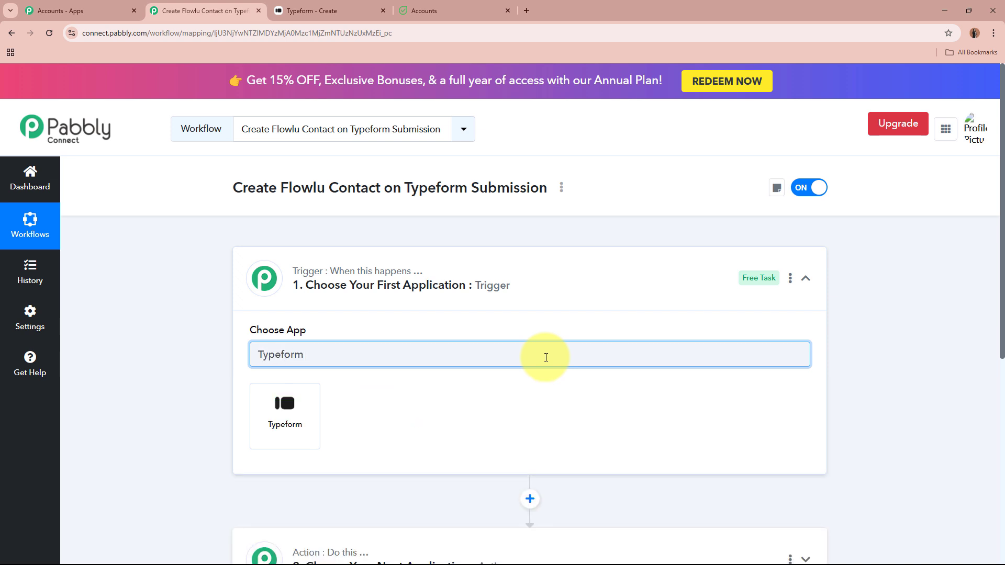
left_click(267, 426)
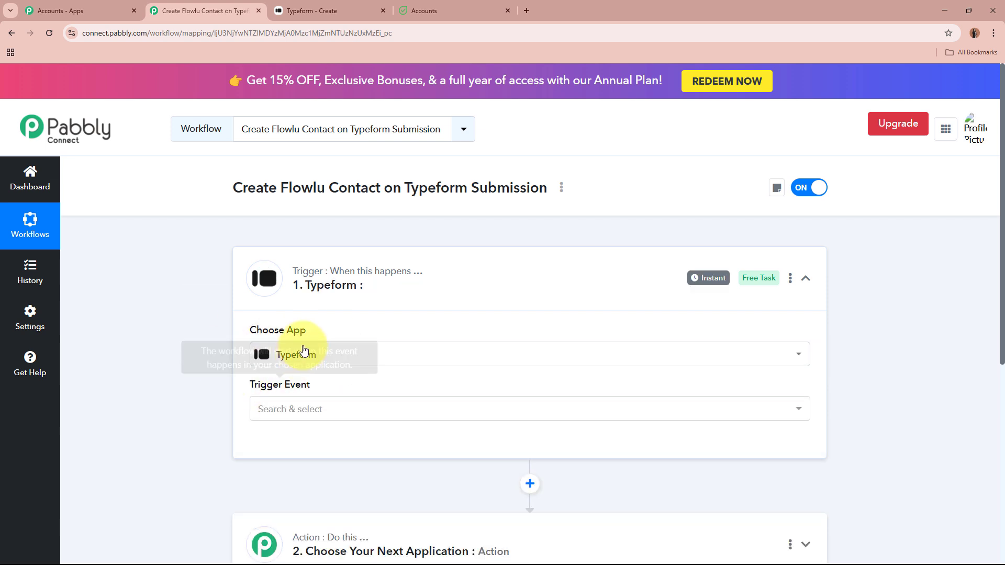
left_click(310, 6)
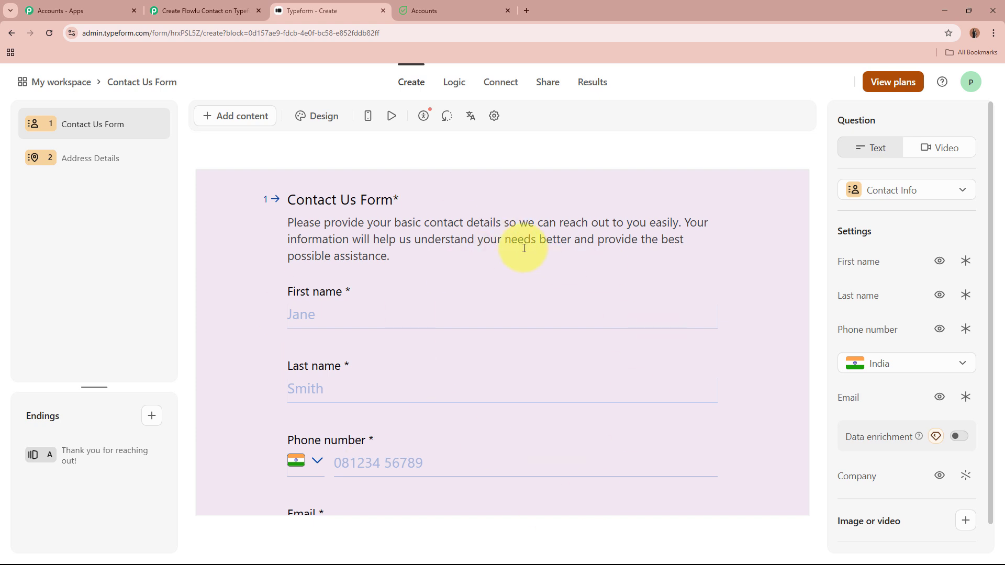
left_click(202, 11)
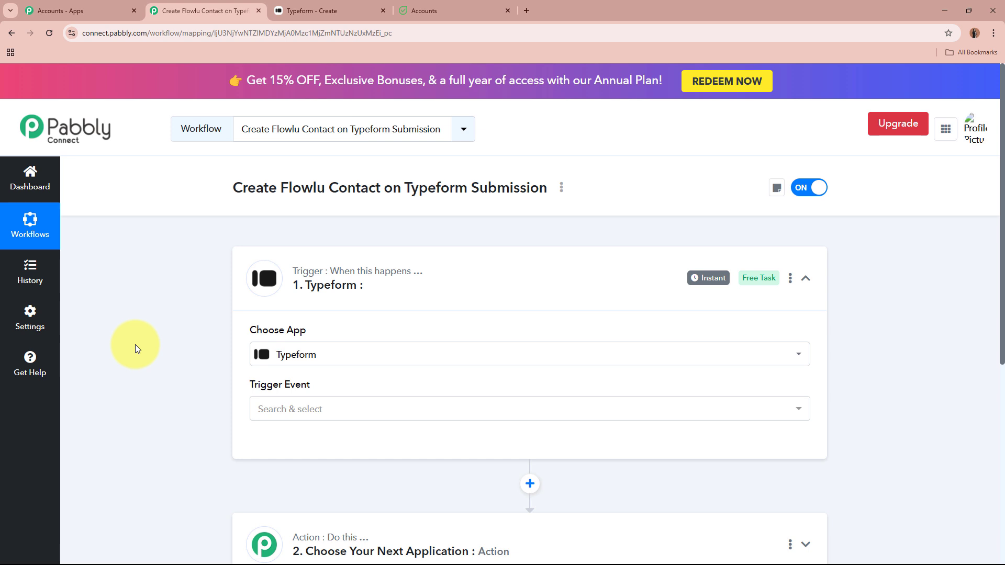
Set the trigger event to New Entry
triple_click(259, 332)
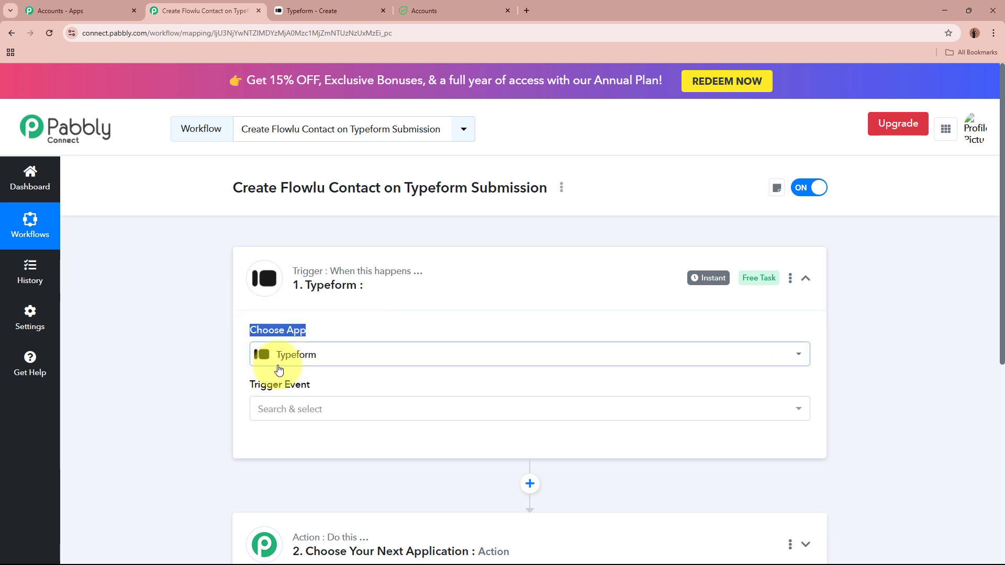
left_click(316, 410)
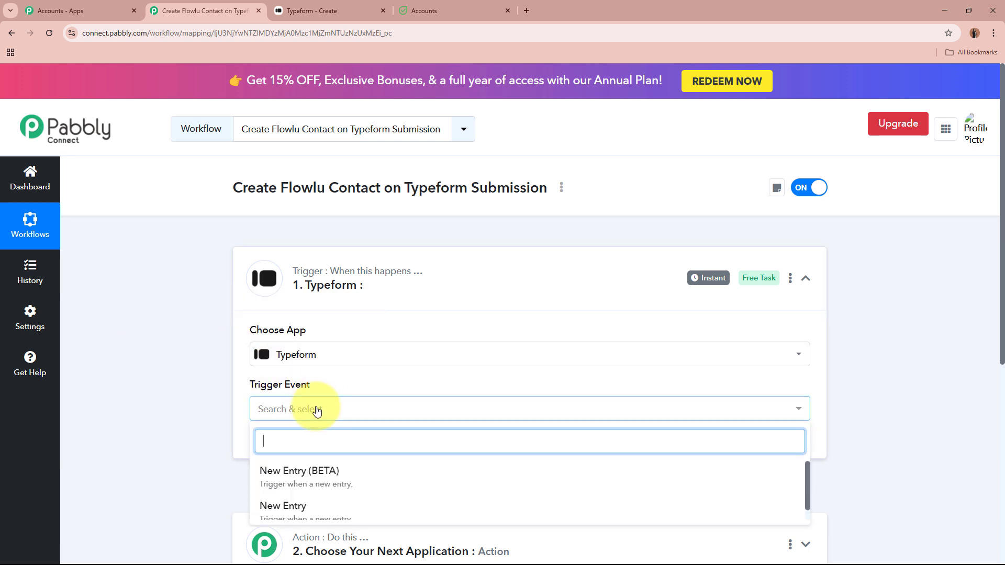
scroll(325, 505, "down", 1)
left_click(325, 510)
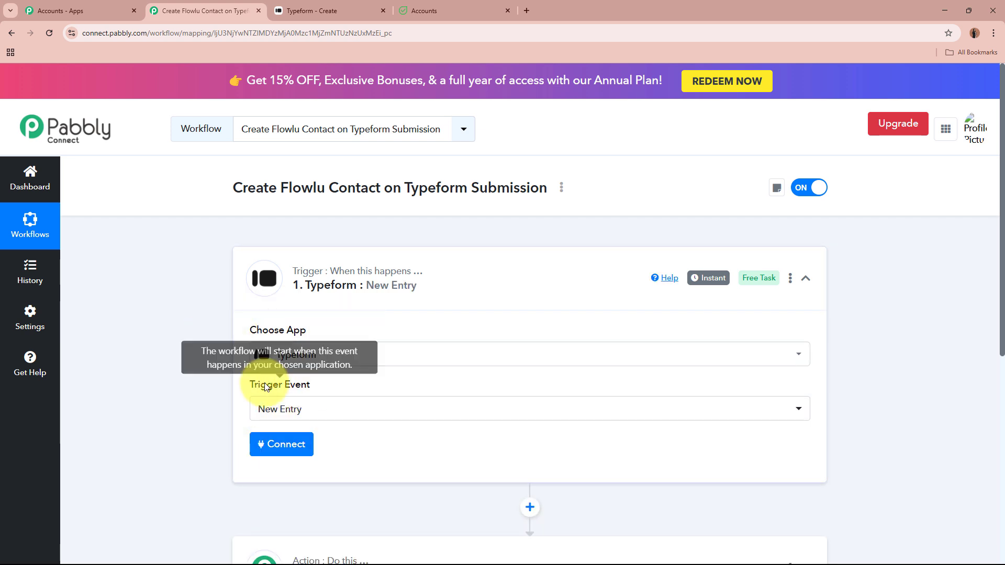
Authorize a new Typeform connection so the Form field shows Contact Us Form
left_click(281, 444)
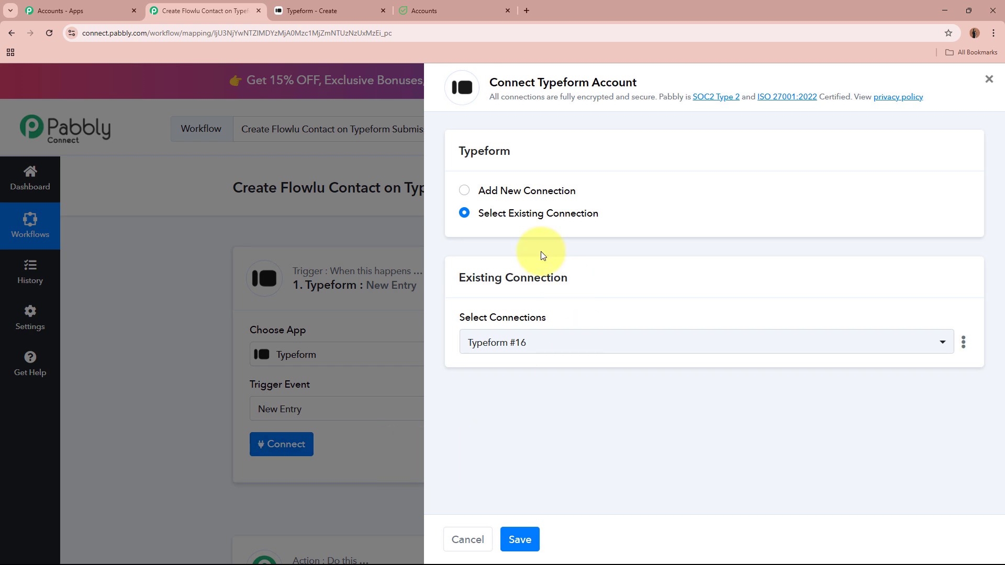
left_click(464, 191)
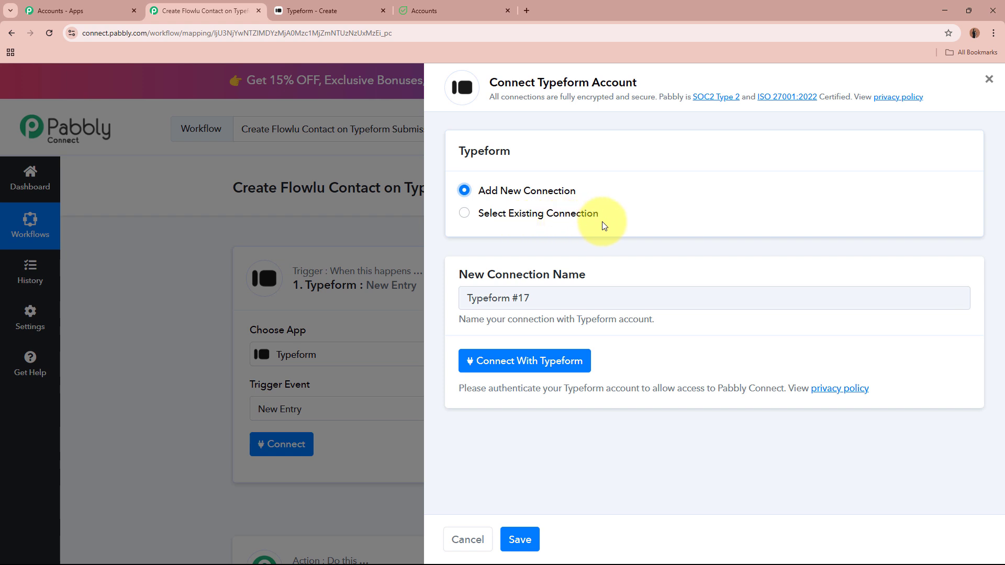
left_click(529, 361)
scroll(373, 219, "down", 12)
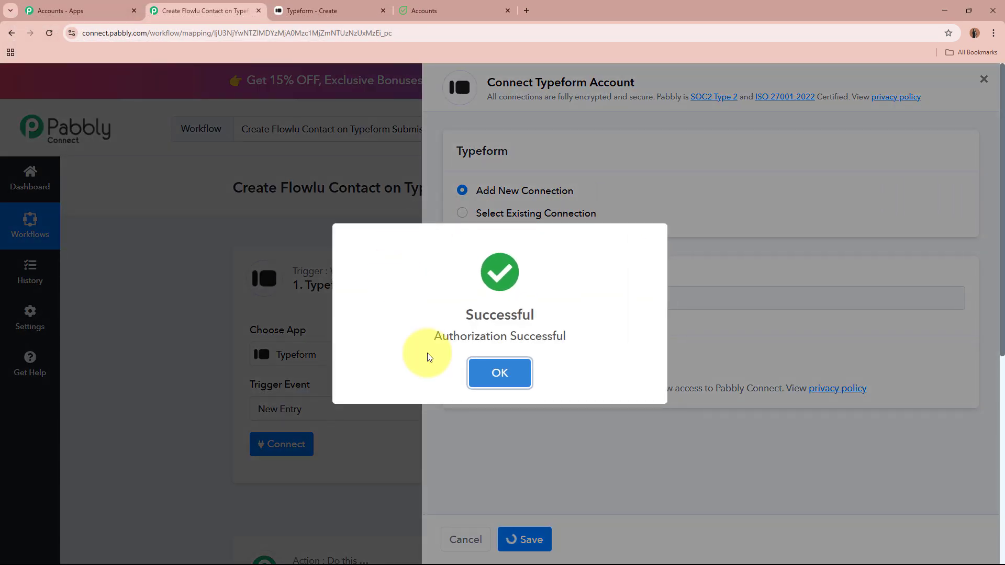
scroll(198, 302, "down", 4)
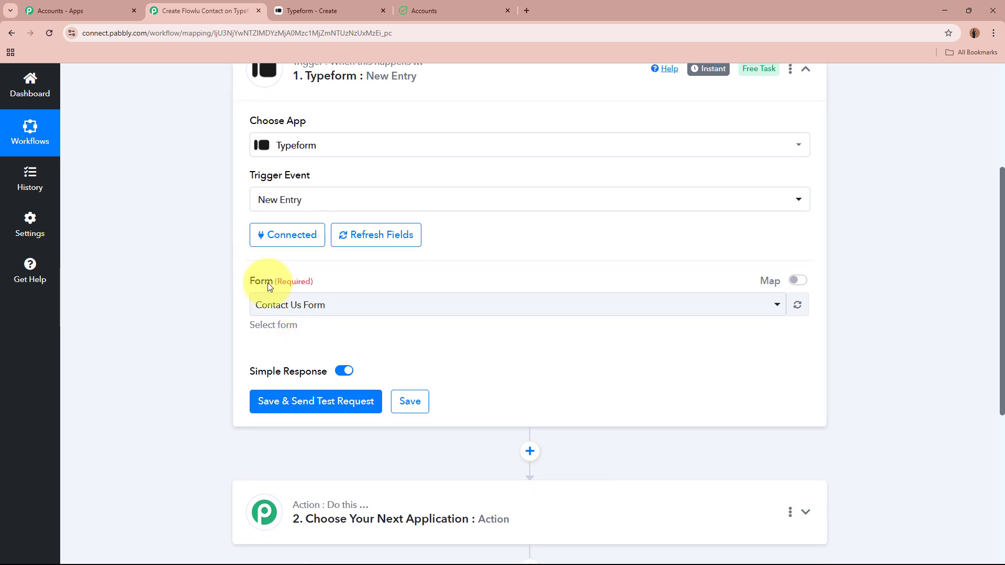
triple_click(268, 282)
left_click(191, 303)
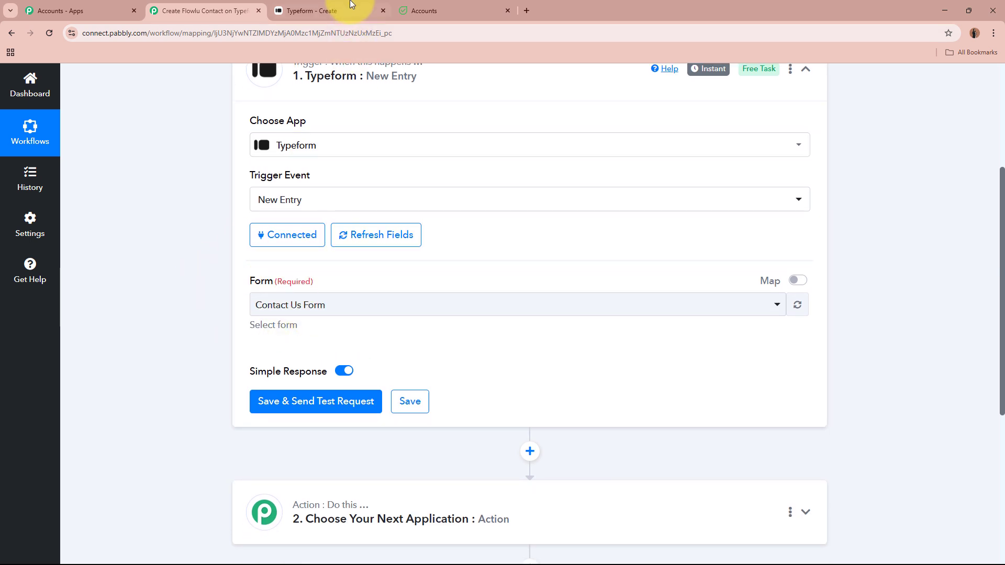
Open Contact Us Form from My workspace, leaving its name unchanged in the Rename dialog
left_click(308, 11)
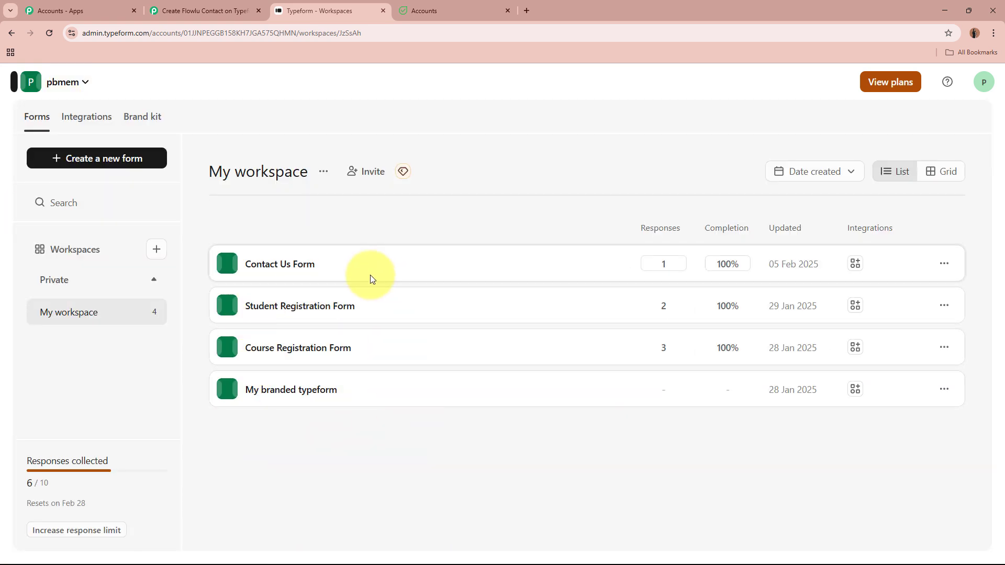
left_click(292, 266)
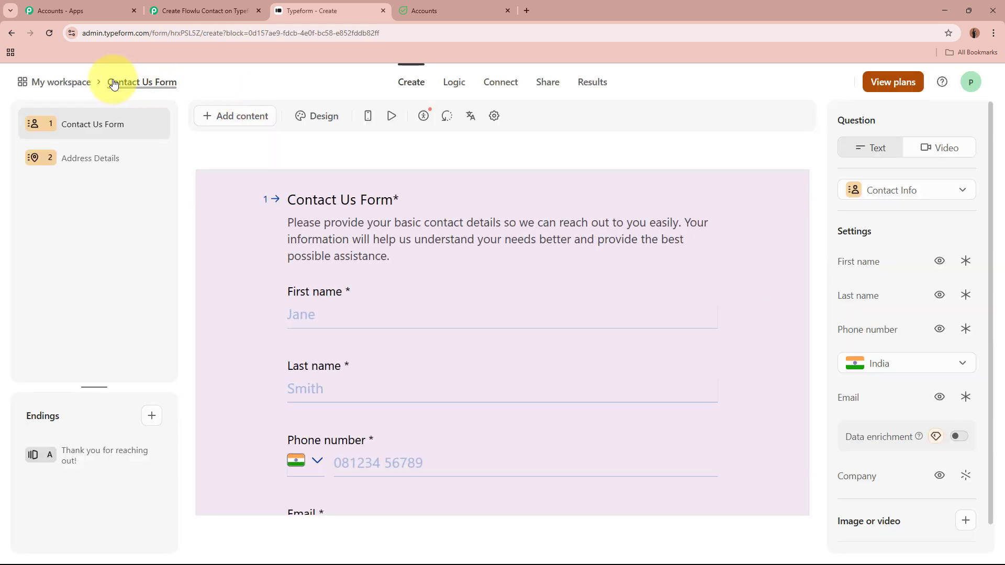
left_click(177, 85)
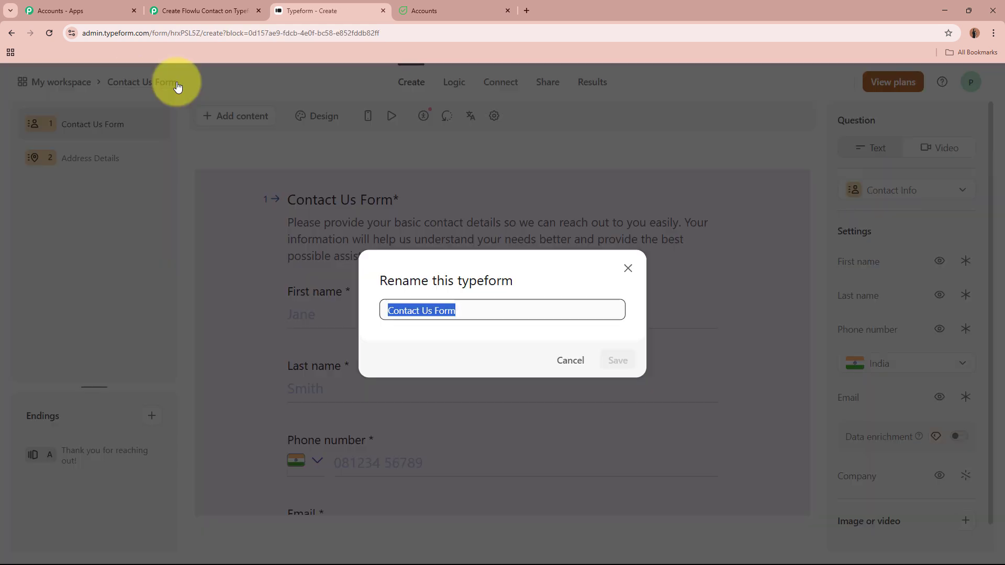
left_click(626, 266)
Keep Contact Us Form as the trigger form and save with Save & Send Test Request
left_click(201, 11)
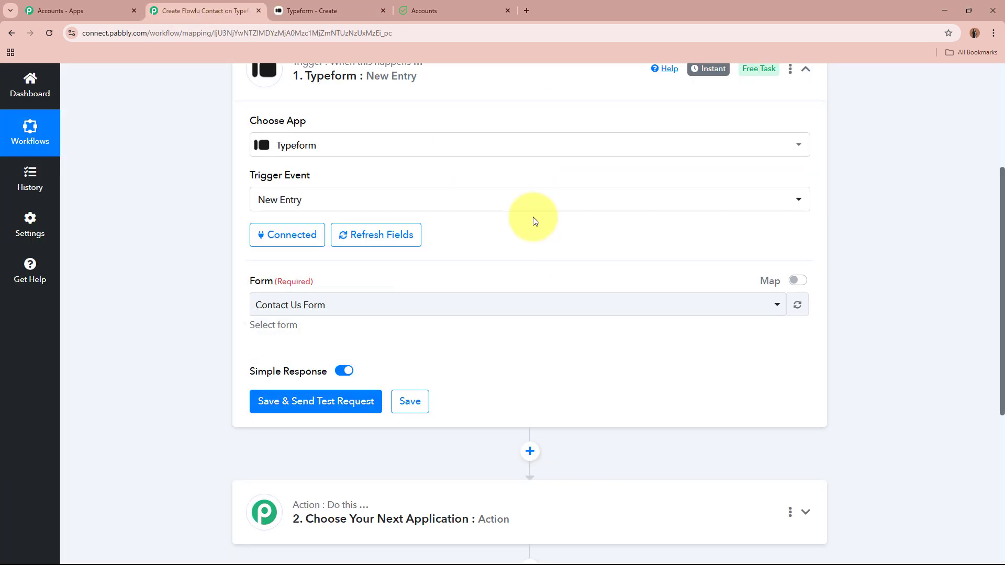
scroll(204, 232, "down", 1)
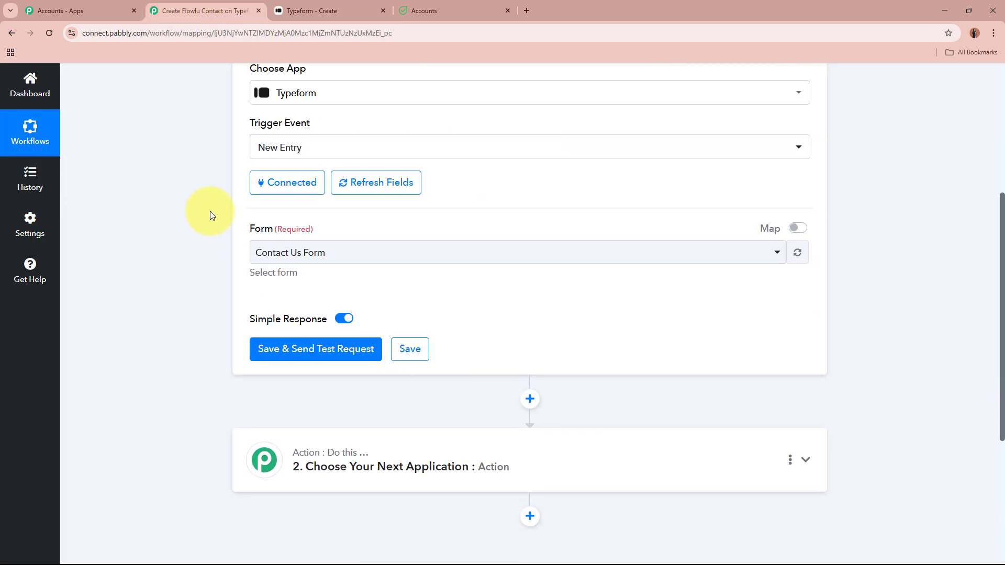
left_click(415, 252)
left_click(402, 316)
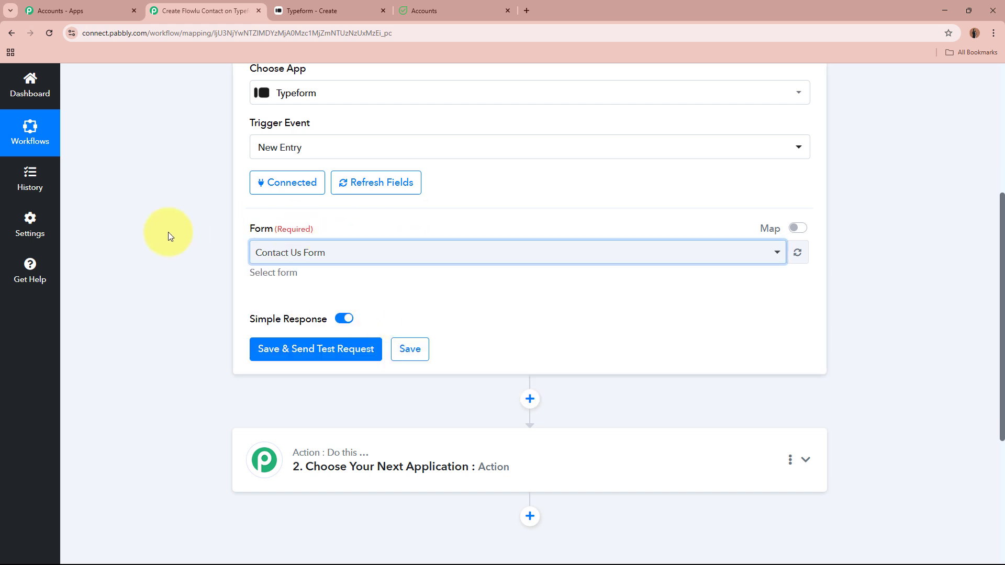
left_click(168, 231)
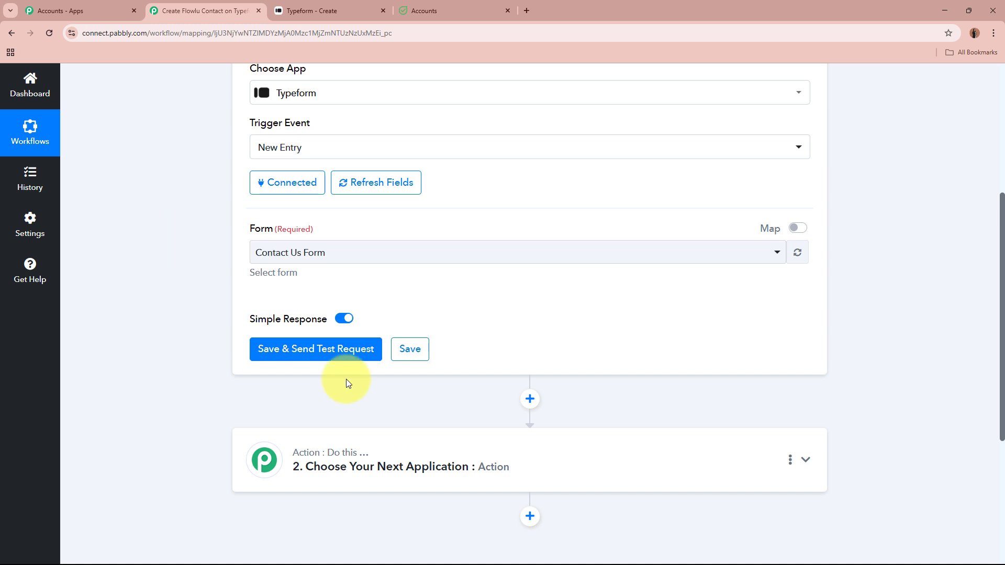
left_click(343, 357)
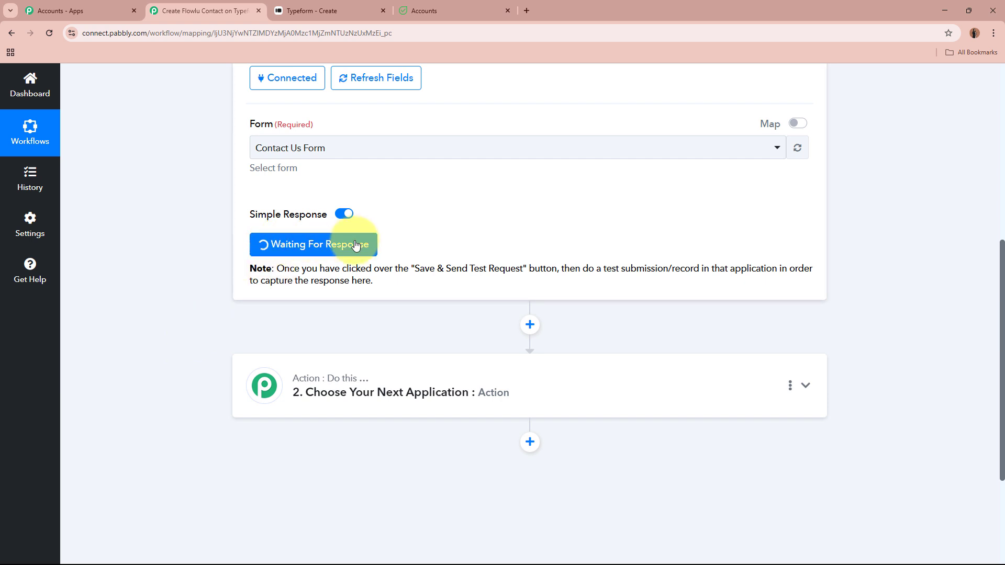
scroll(453, 248, "up", 7)
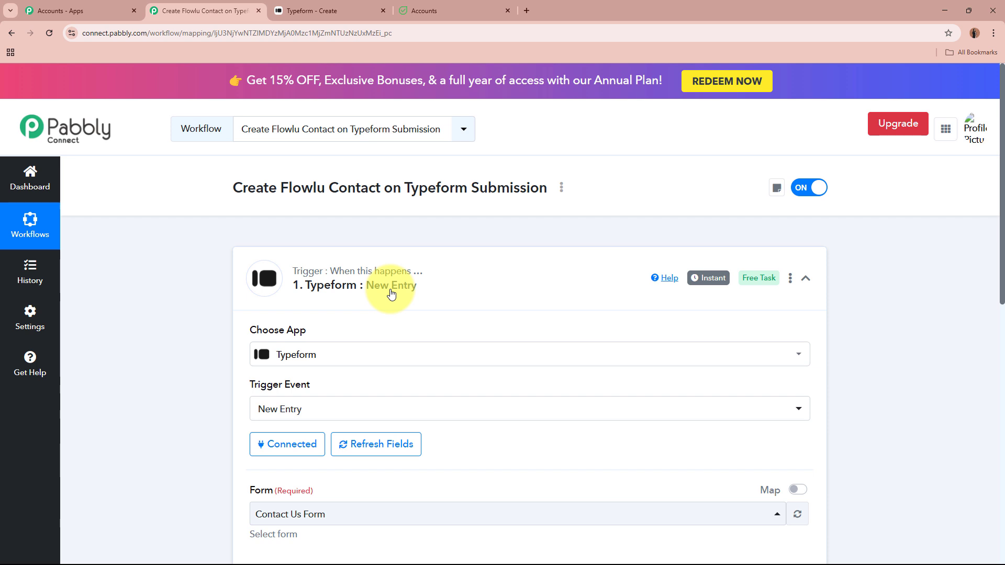
left_click(324, 10)
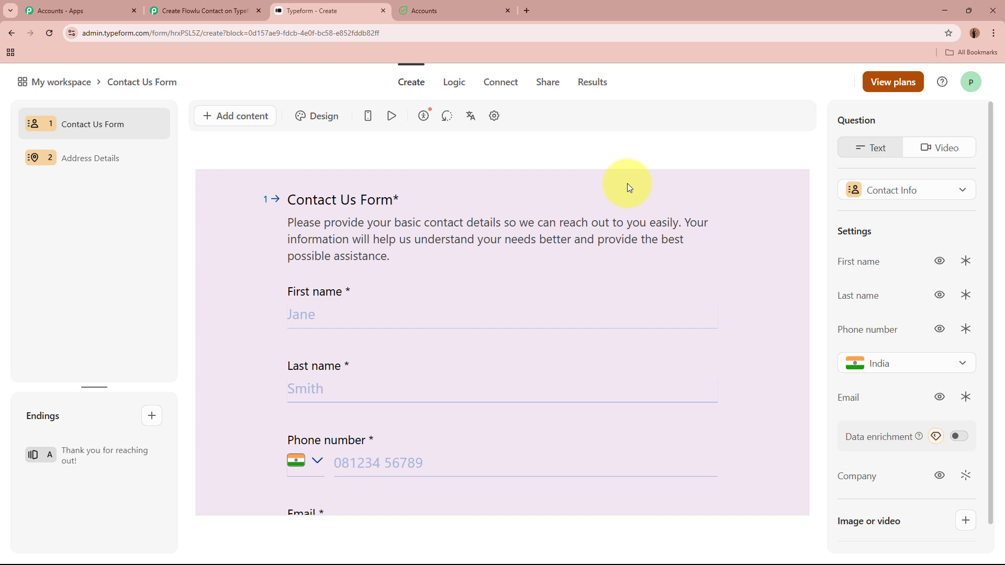
Copy the Contact Us Form's share link and load it in a new browser tab
left_click(201, 10)
scroll(225, 324, "down", 4)
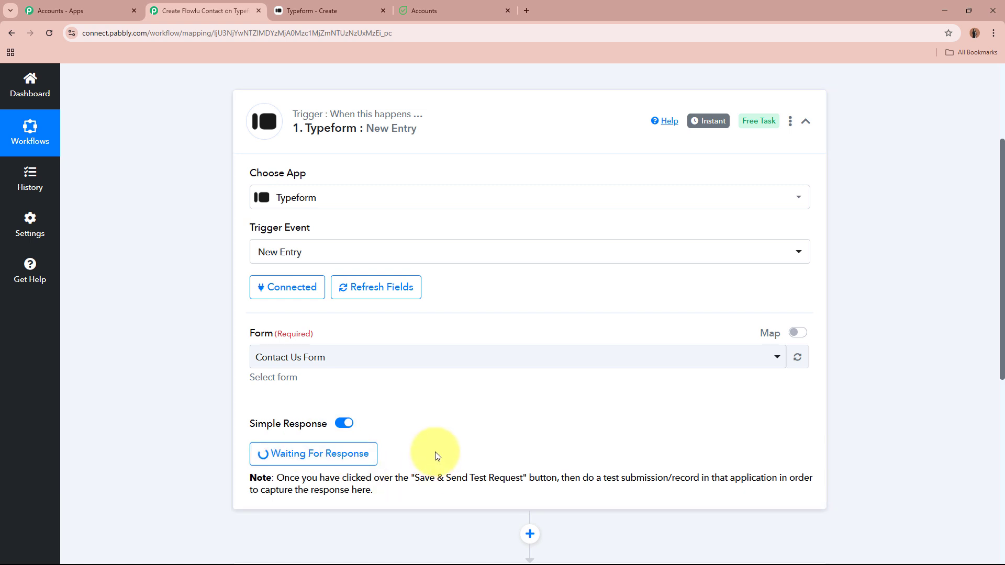
scroll(438, 451, "up", 3)
left_click(373, 2)
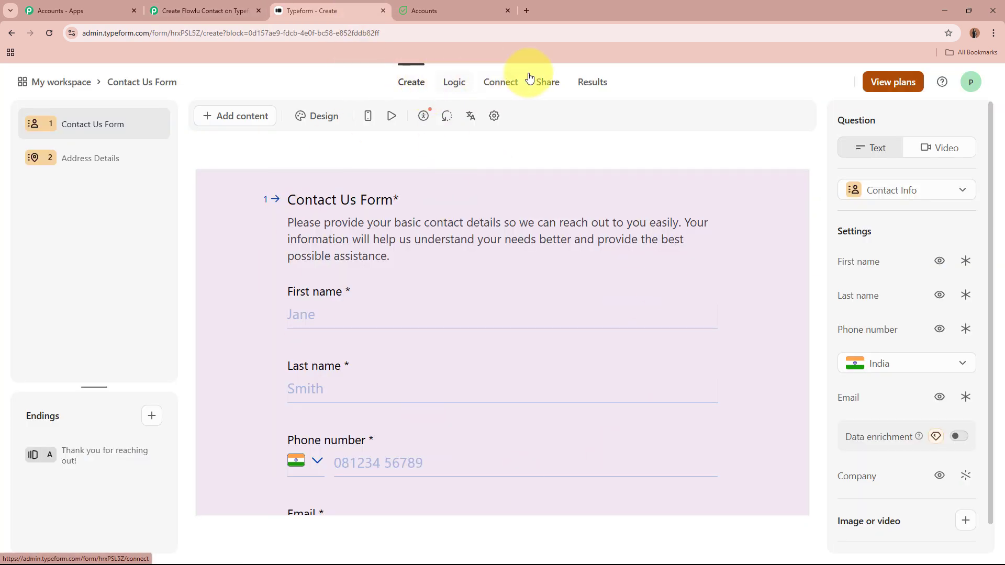
left_click(556, 82)
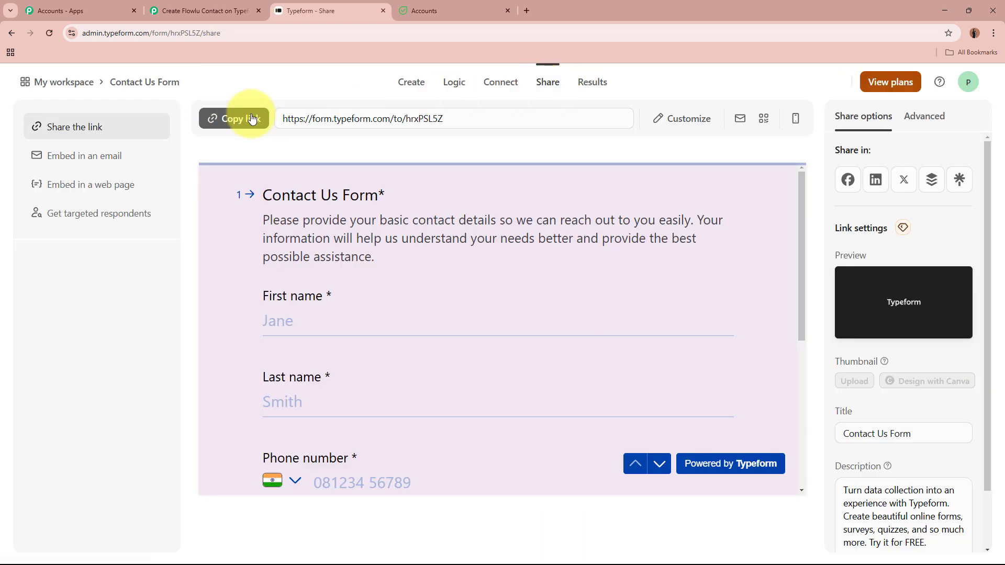
left_click(244, 118)
left_click(526, 10)
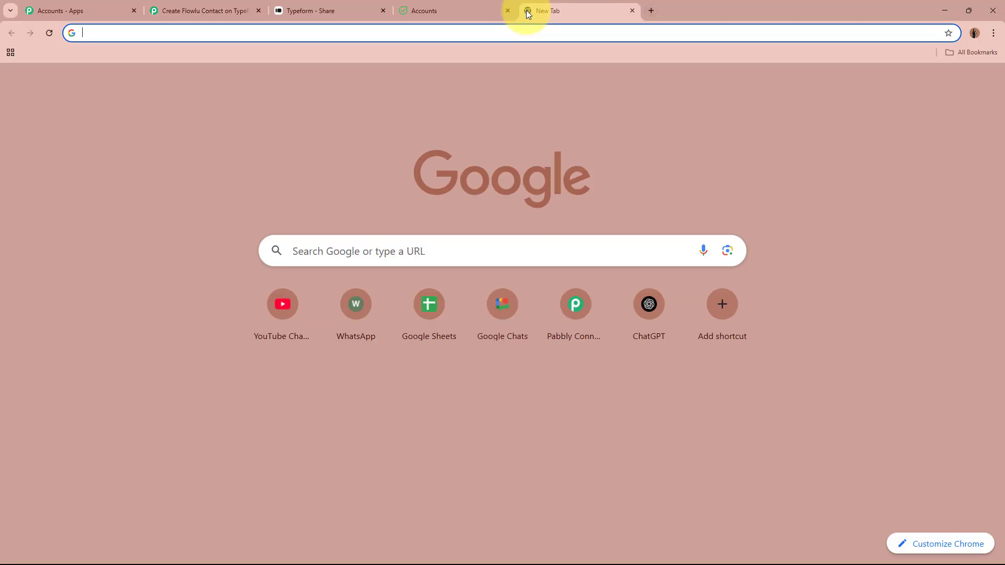
key("ctrl+v")
key("Return")
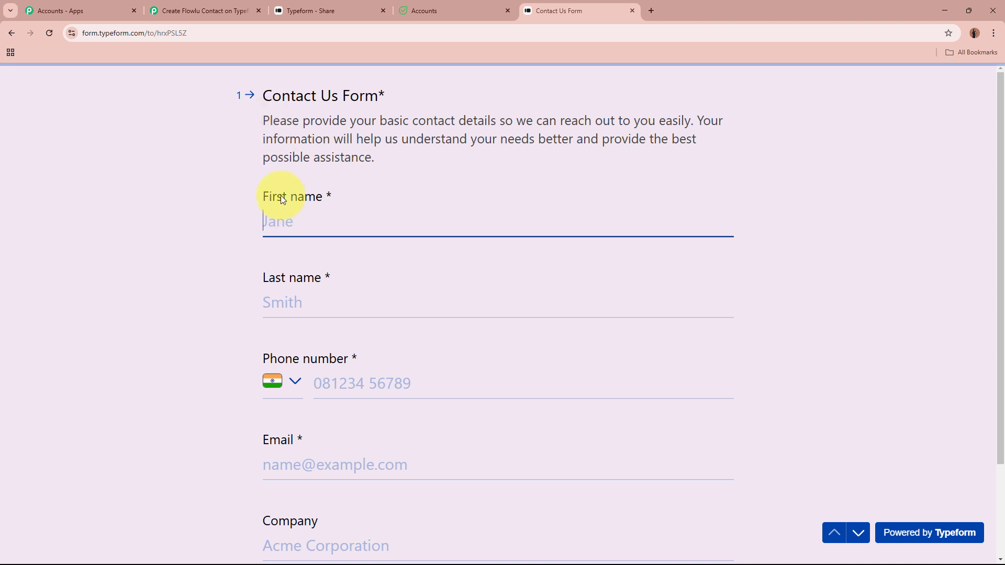
Fill in the first name, last name, phone number and email answers
type("New")
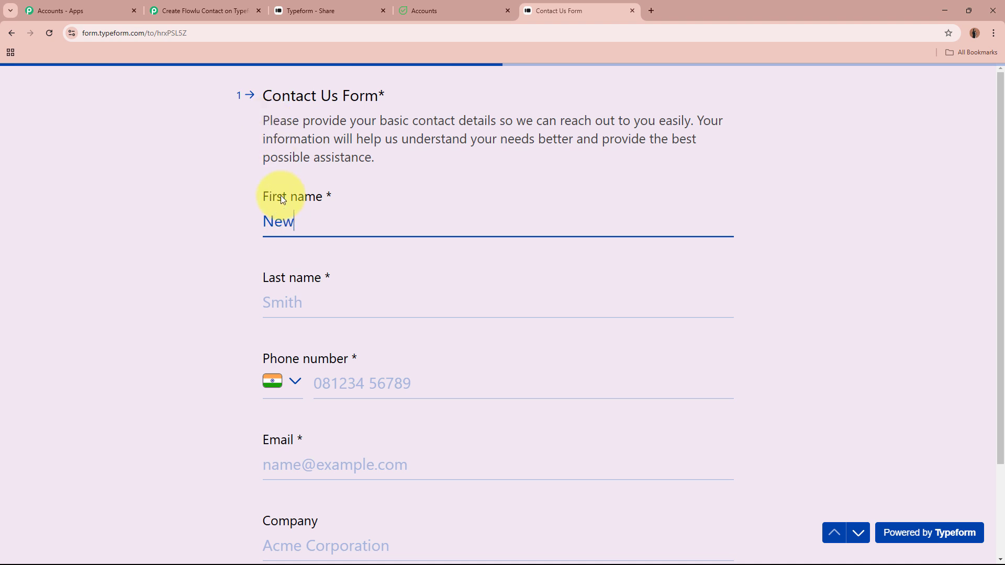
left_click(302, 302)
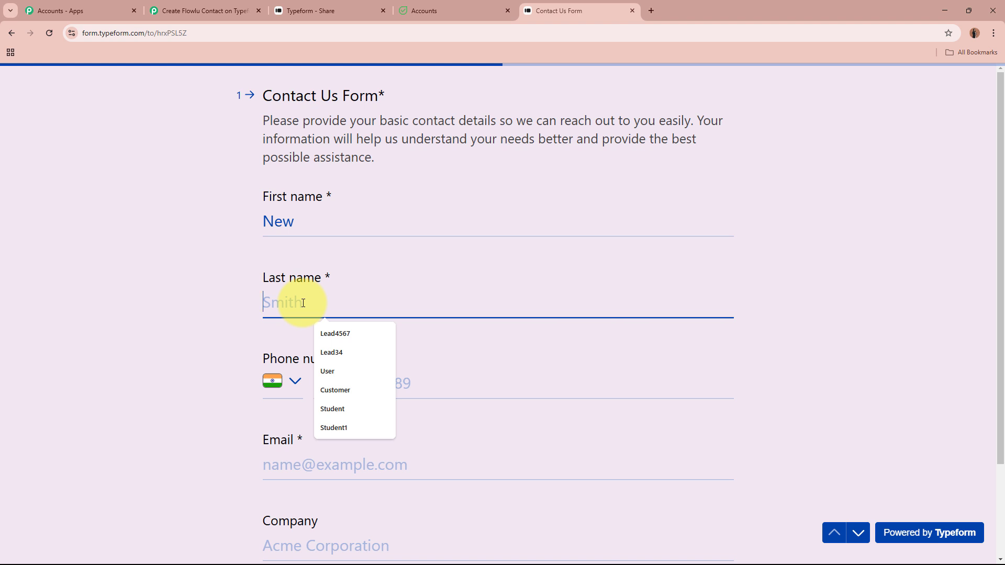
type("Lead")
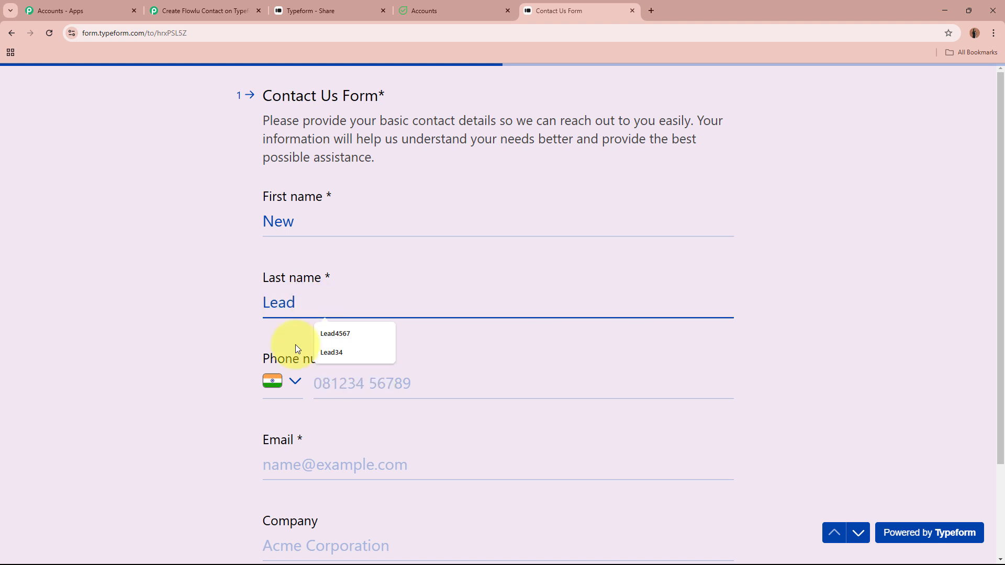
left_click(356, 382)
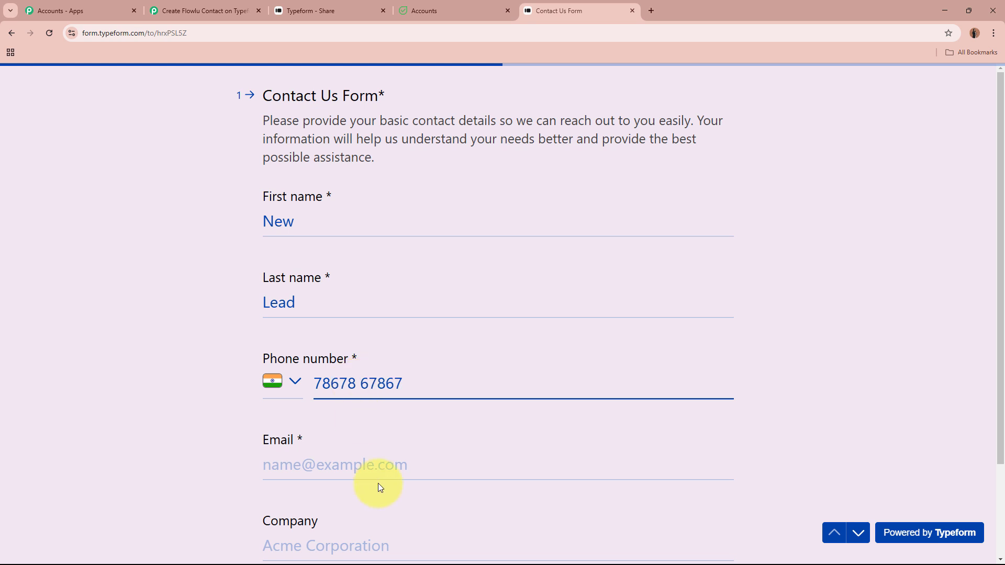
left_click(380, 470)
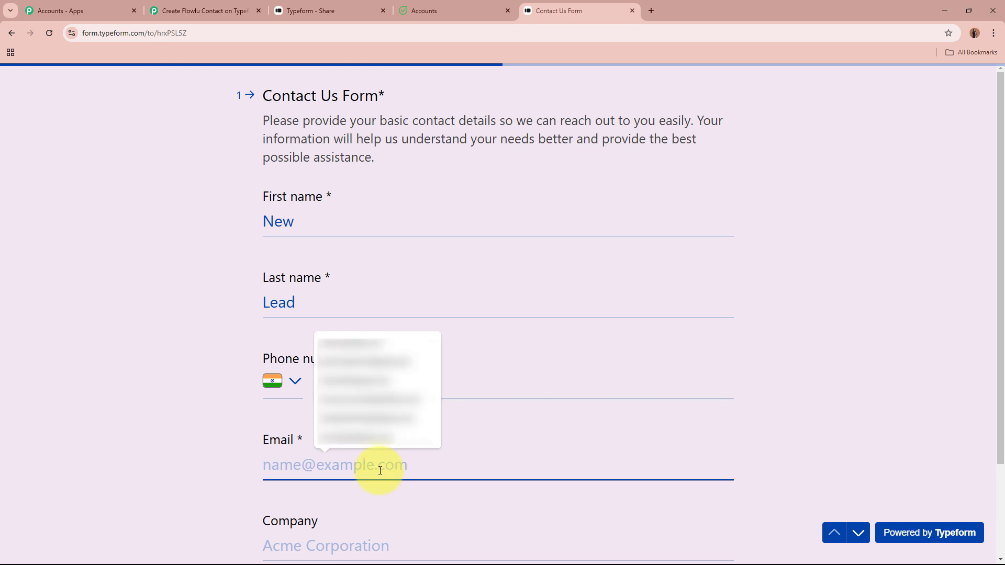
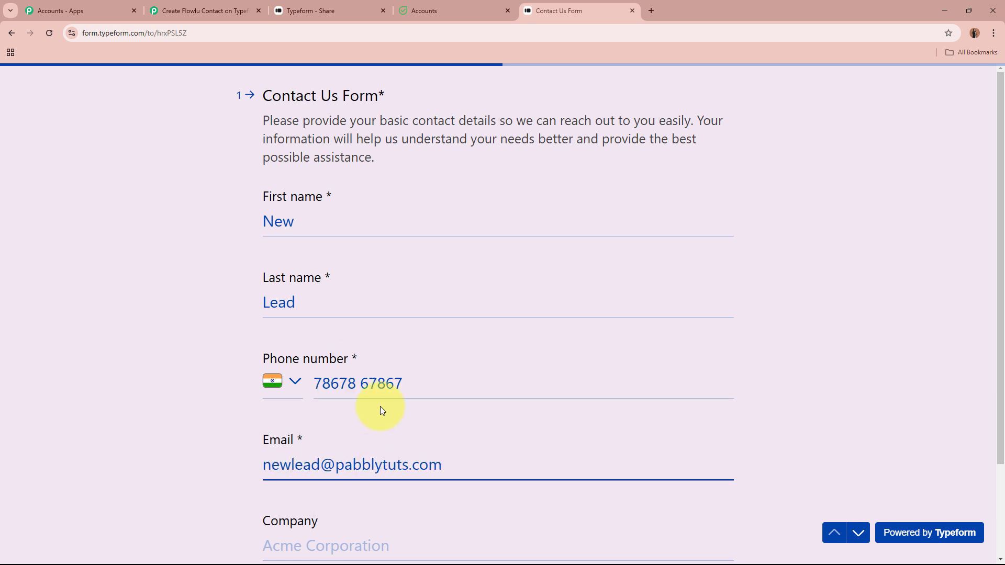
scroll(380, 406, "down", 3)
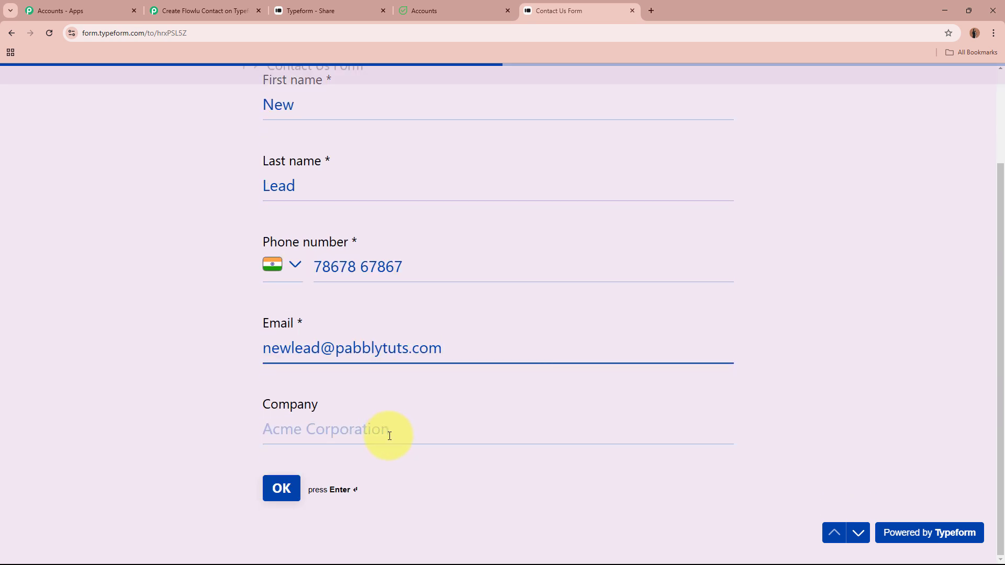
Enter company XYZ Company and the Bhopal, Madhya Pradesh, India address details
left_click(390, 436)
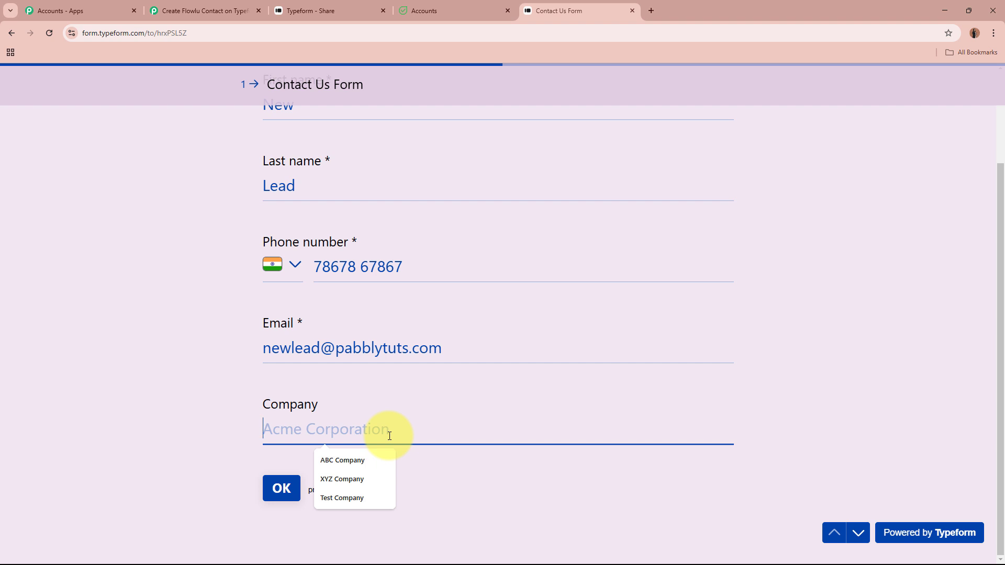
type("XYZ C")
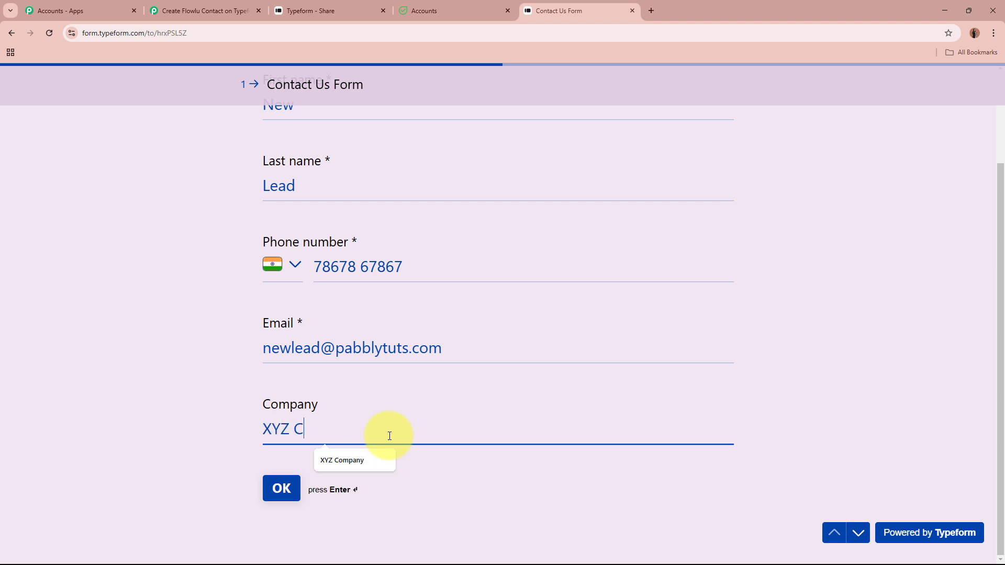
type("ompany")
left_click(281, 488)
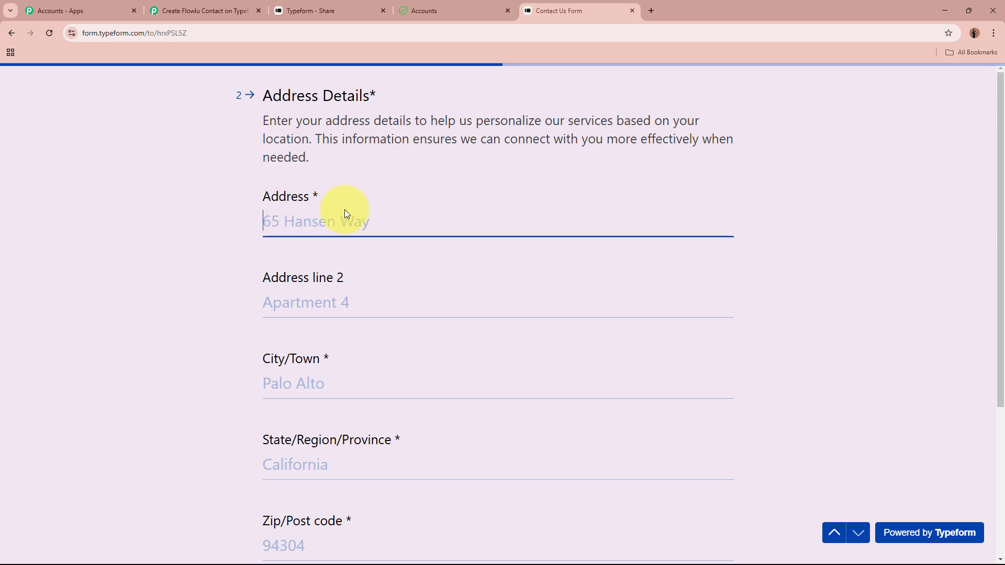
type("123")
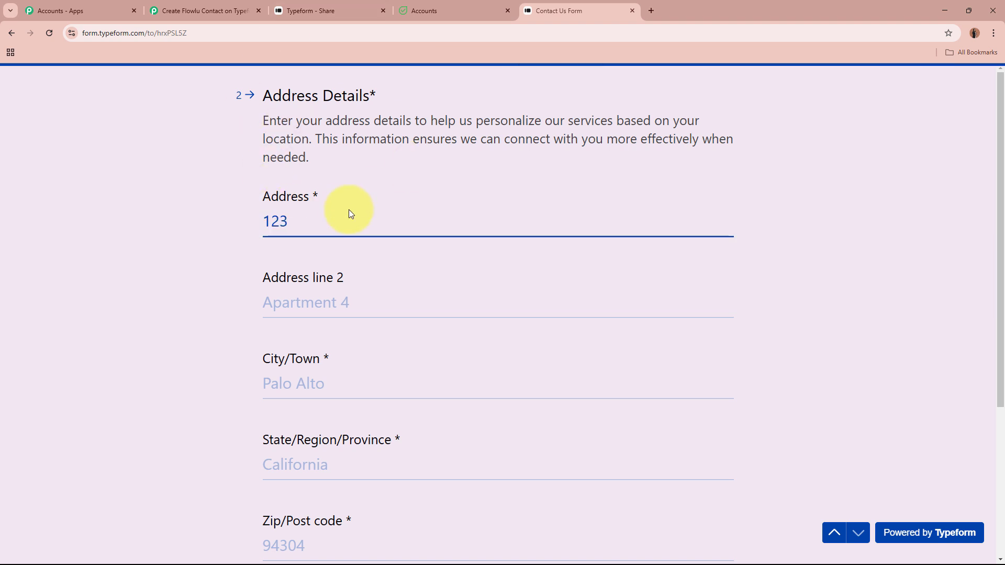
type(", New Town")
scroll(366, 248, "down", 3)
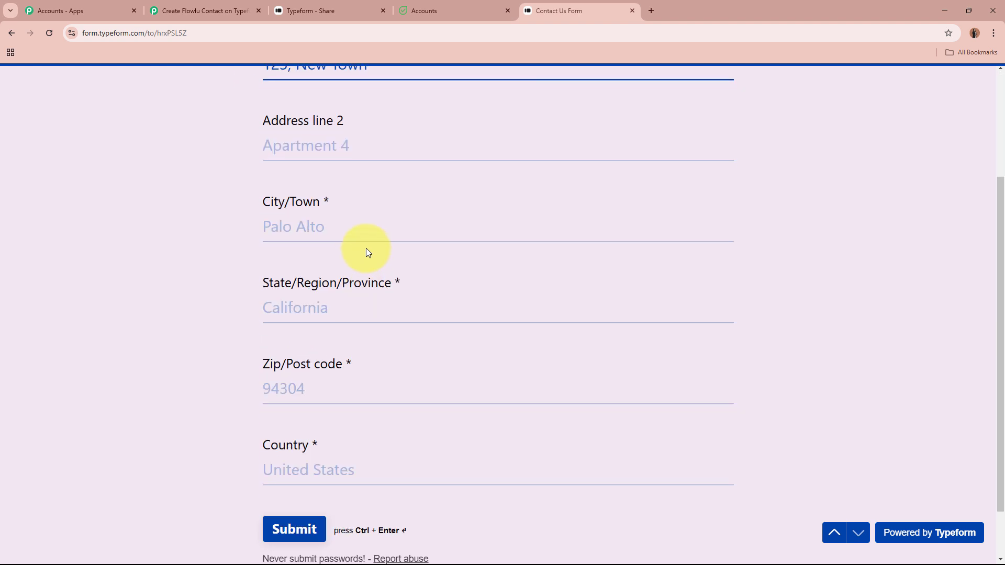
left_click(372, 232)
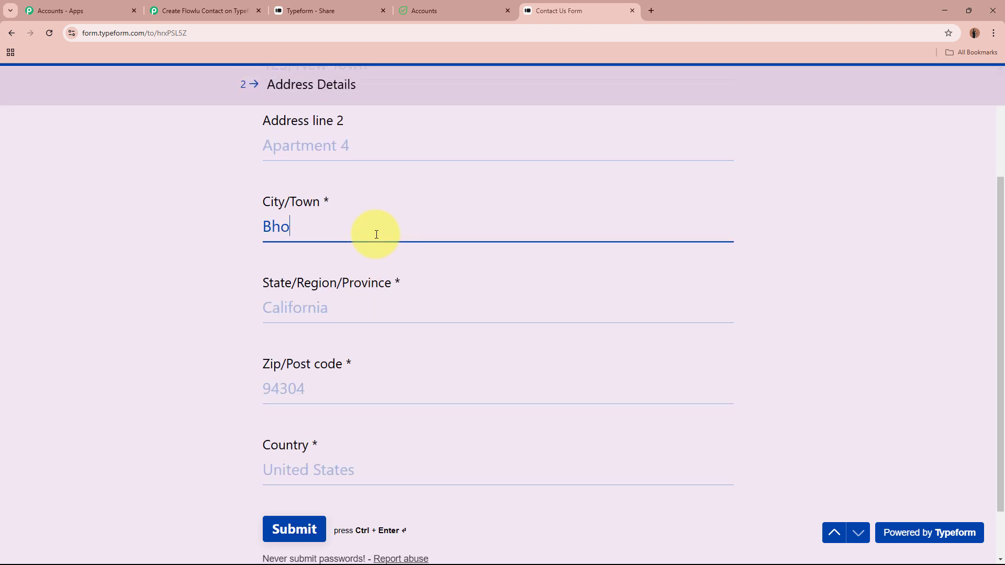
left_click(408, 306)
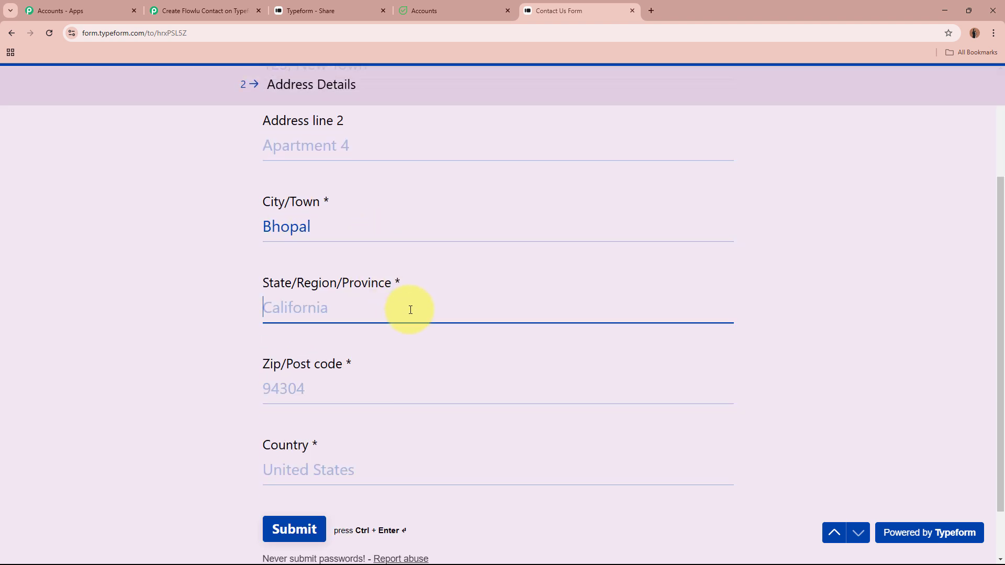
left_click(404, 396)
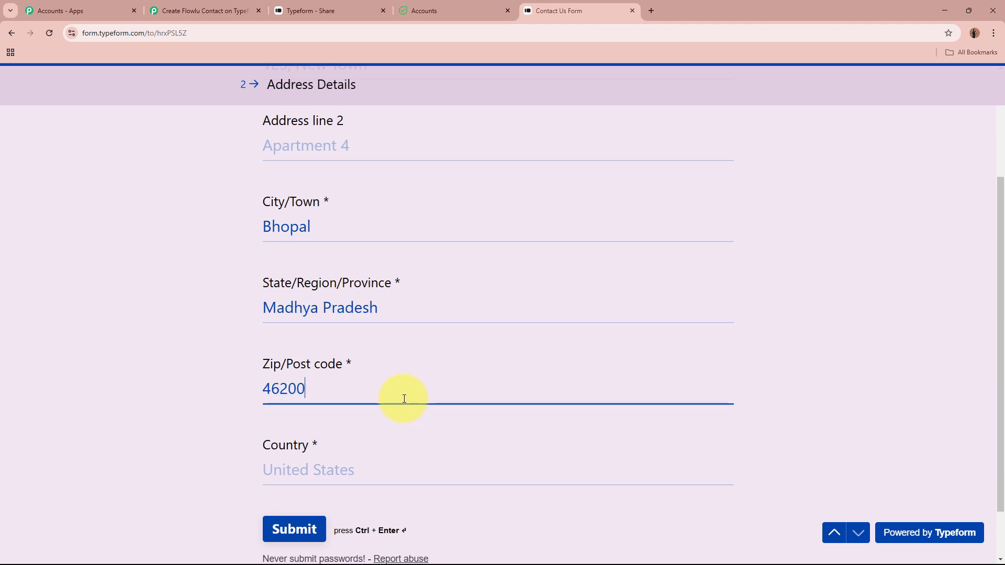
left_click(411, 478)
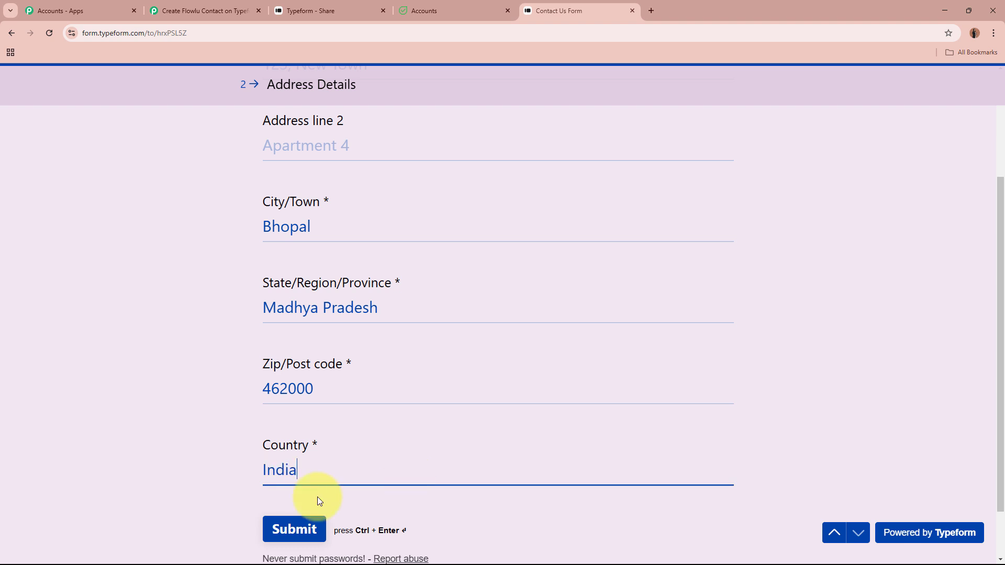
Submit the form, confirm the thank-you message, and decline saving the address
left_click(311, 530)
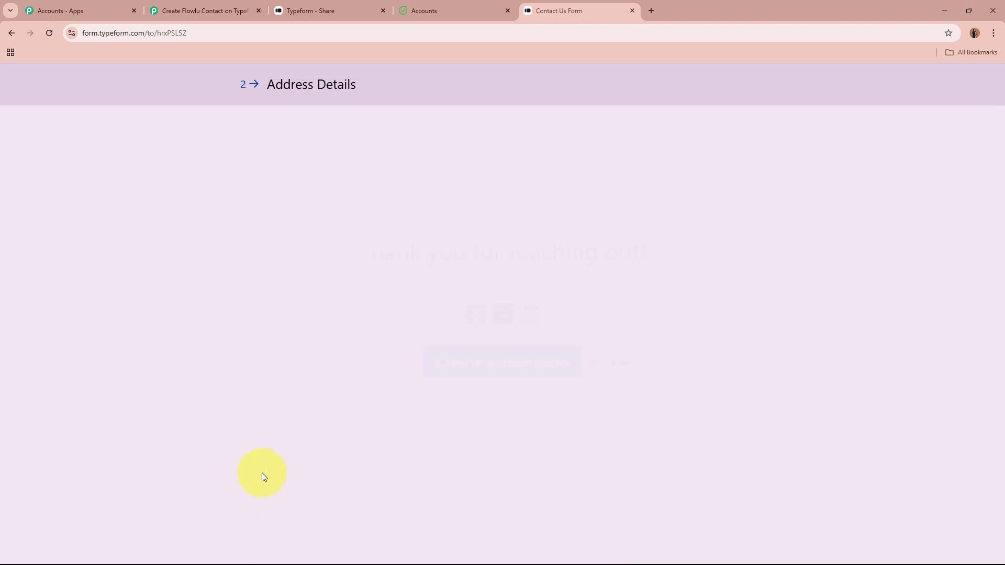
left_click_drag(360, 260, 660, 256)
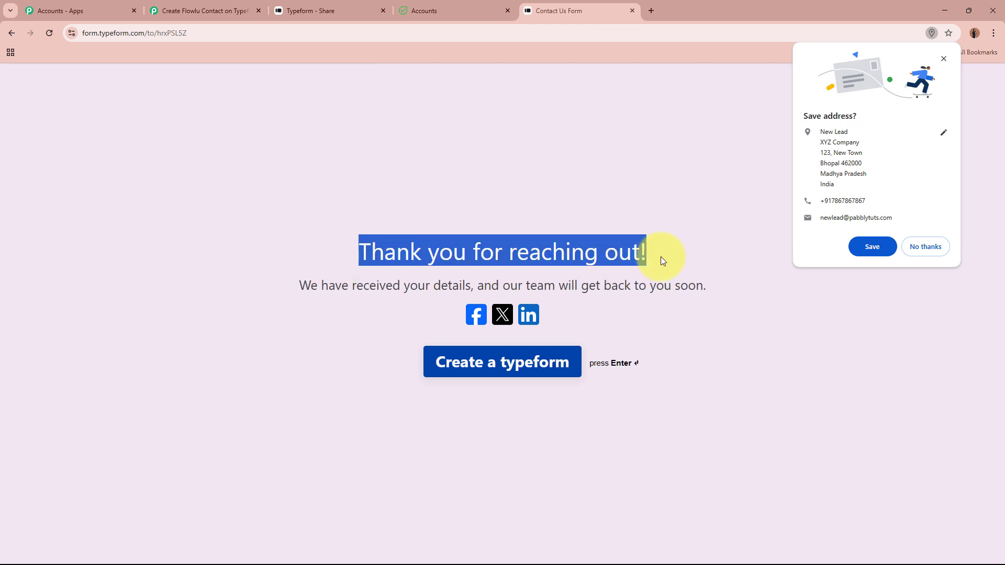
left_click(660, 257)
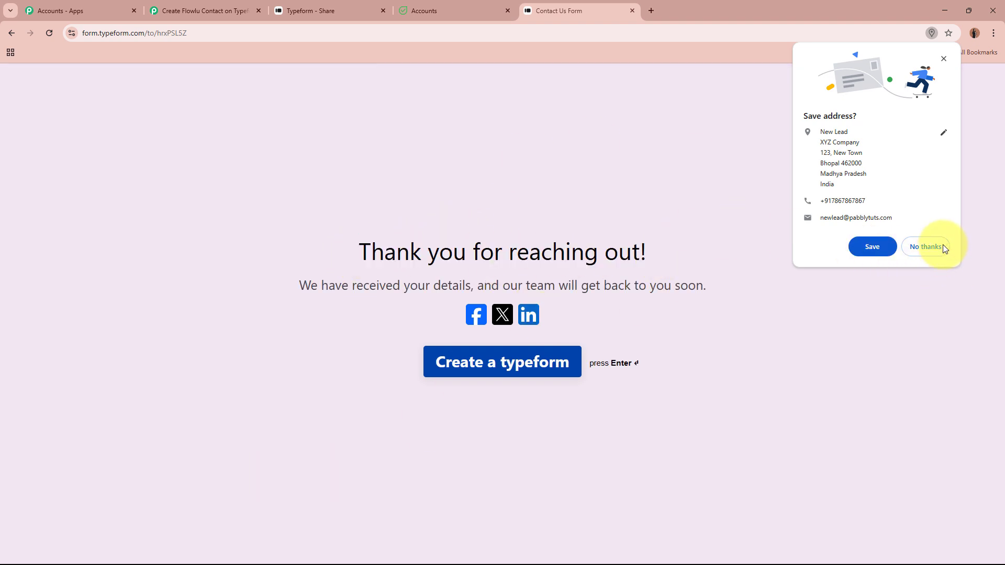
left_click(924, 246)
left_click(233, 10)
scroll(201, 212, "down", 4)
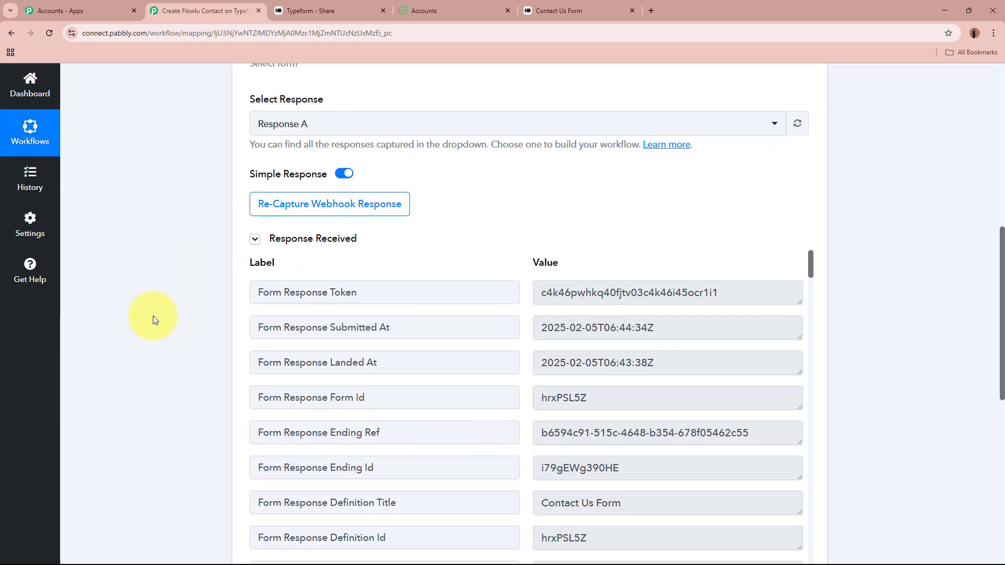
scroll(117, 296, "down", 2)
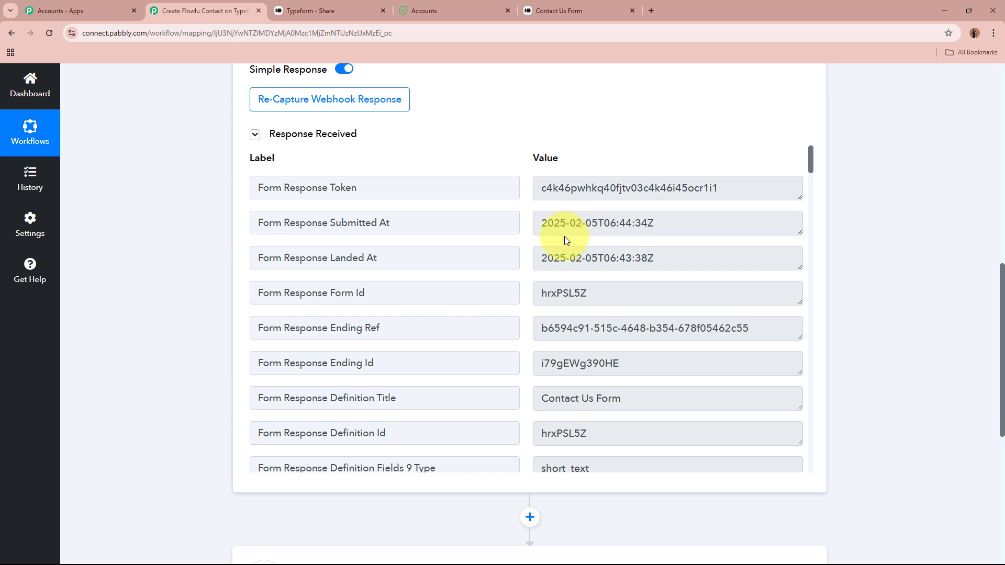
scroll(564, 236, "down", 4)
left_click_drag(635, 189, 529, 188)
scroll(634, 262, "down", 2)
scroll(602, 246, "down", 15)
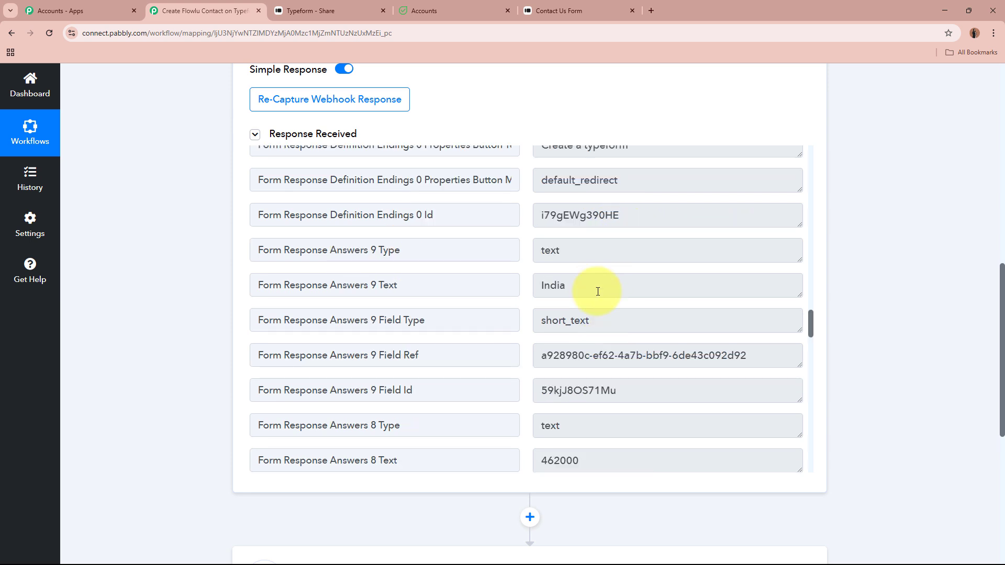
left_click_drag(596, 287, 529, 287)
scroll(577, 314, "down", 3)
left_click_drag(590, 302, 489, 309)
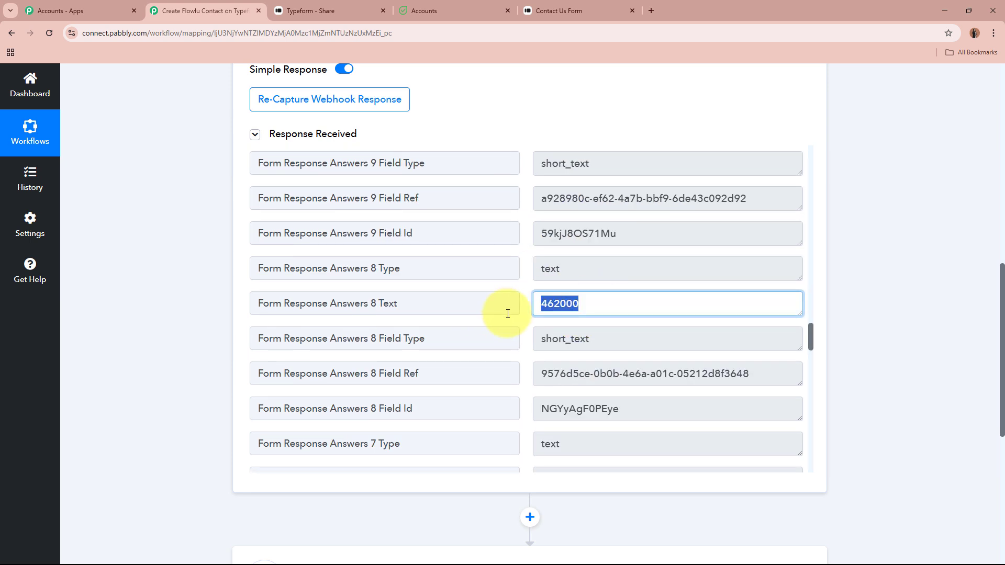
scroll(572, 325, "down", 3)
left_click_drag(635, 325, 514, 324)
scroll(518, 321, "down", 3)
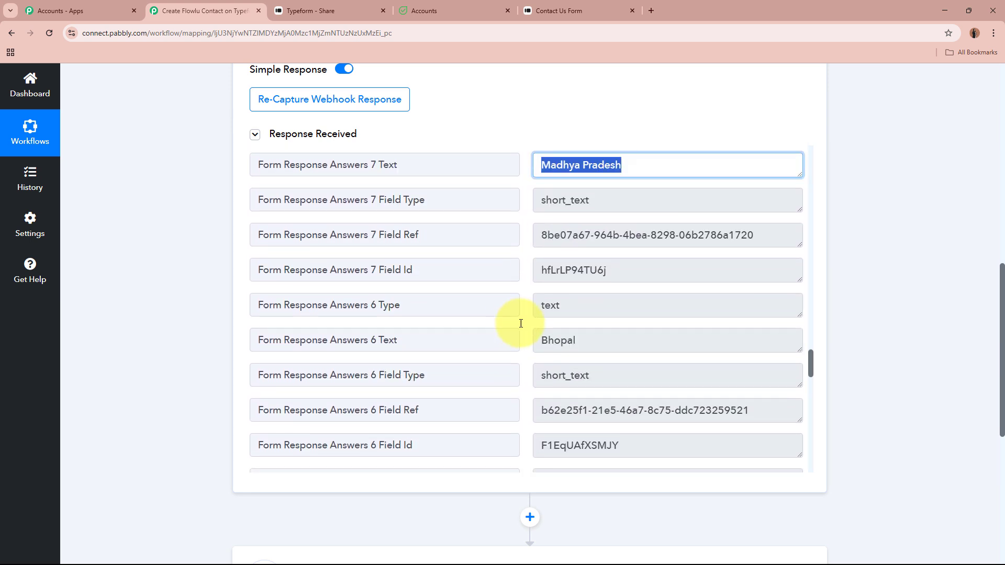
left_click_drag(606, 336, 548, 340)
scroll(548, 341, "down", 3)
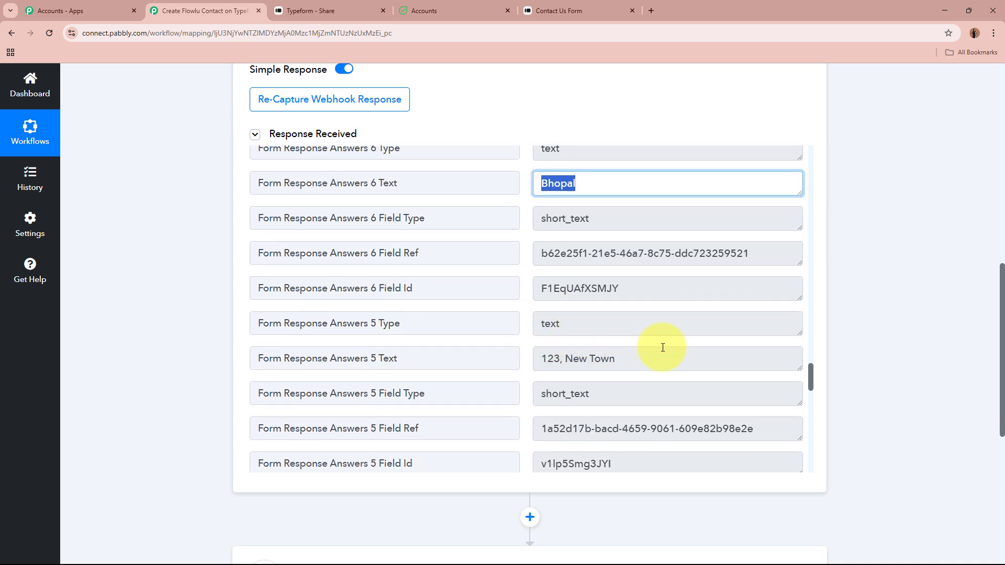
left_click_drag(662, 348, 560, 359)
scroll(612, 348, "down", 4)
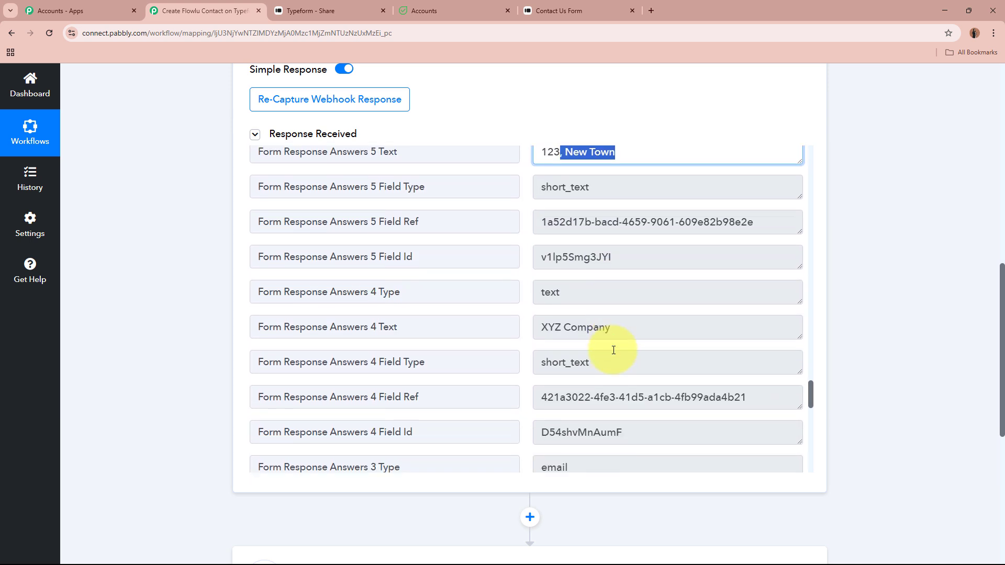
left_click_drag(628, 324, 498, 319)
scroll(579, 332, "down", 5)
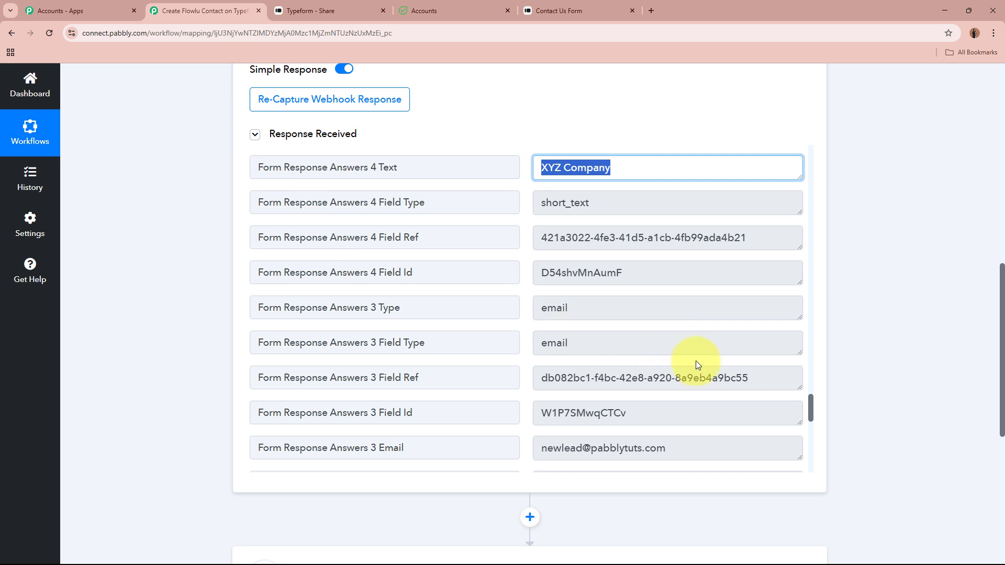
scroll(697, 366, "down", 3)
left_click_drag(685, 343, 509, 336)
scroll(577, 336, "down", 2)
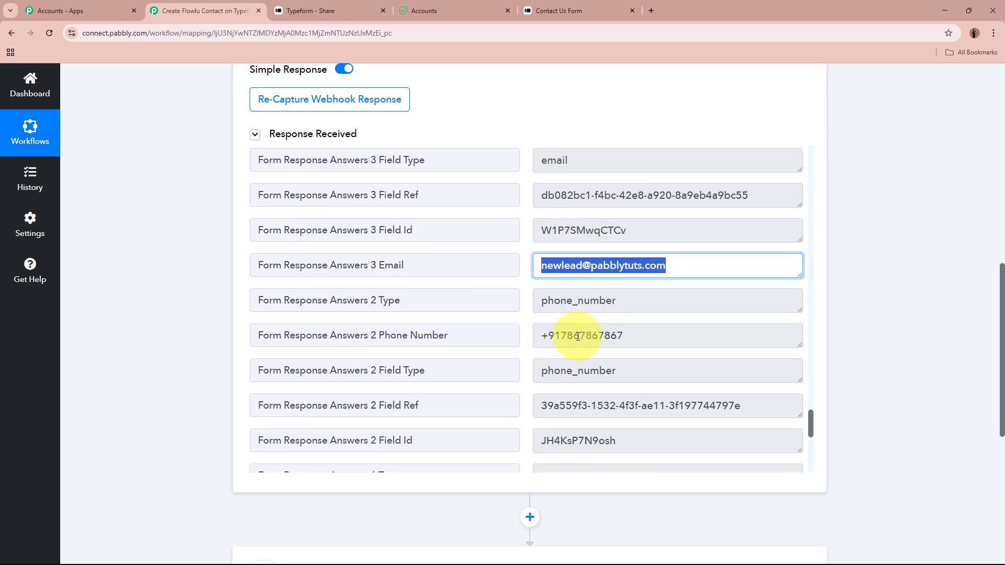
scroll(577, 336, "down", 2)
left_click_drag(646, 257, 473, 254)
scroll(478, 278, "down", 3)
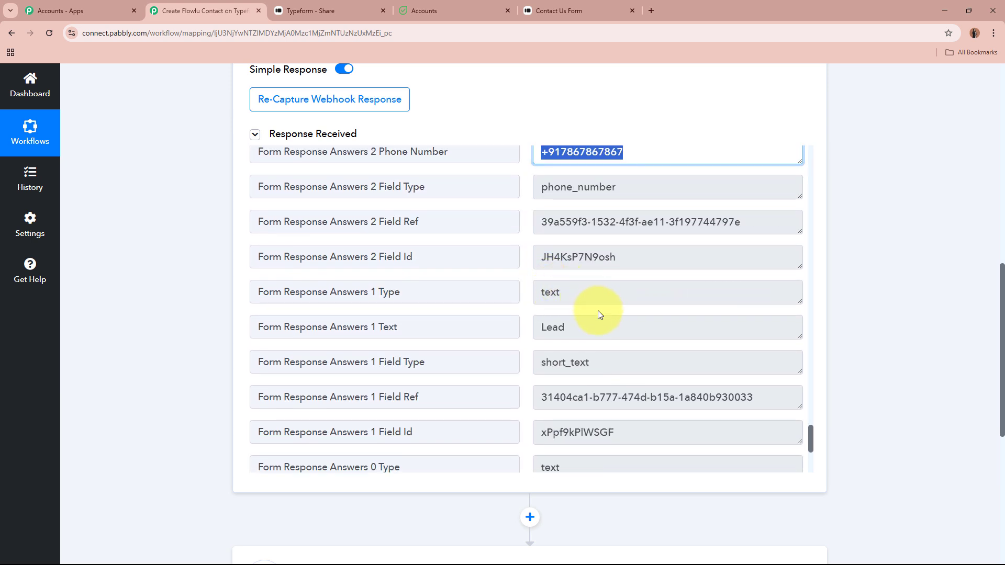
left_click_drag(601, 316, 504, 331)
scroll(504, 332, "down", 6)
left_click_drag(587, 293, 515, 290)
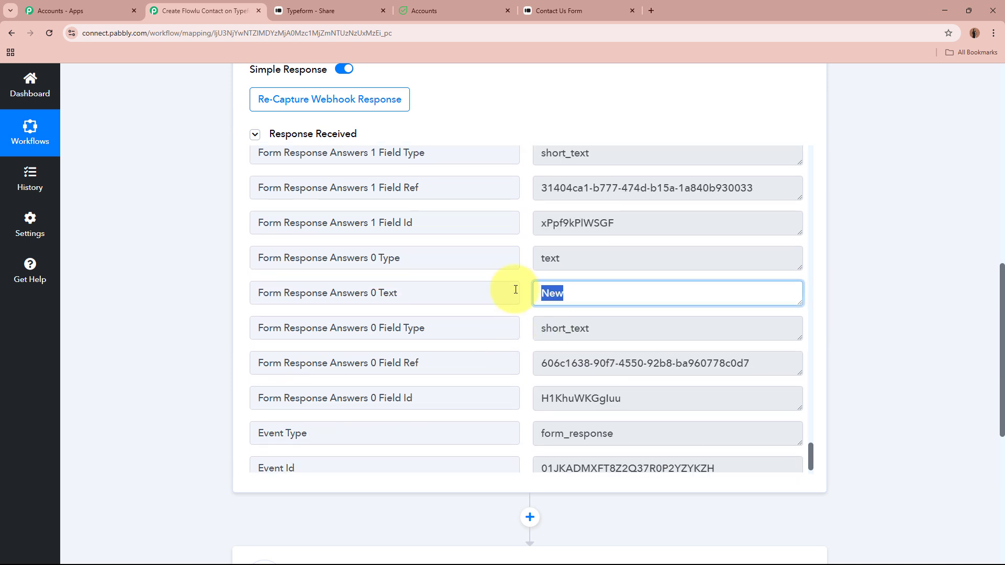
scroll(576, 309, "down", 1)
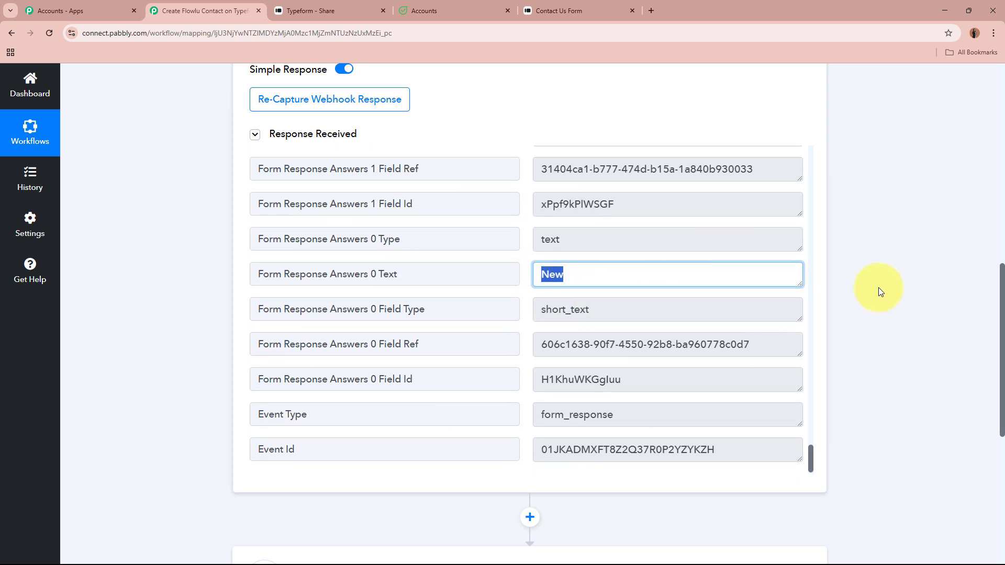
left_click(880, 291)
scroll(890, 287, "up", 10)
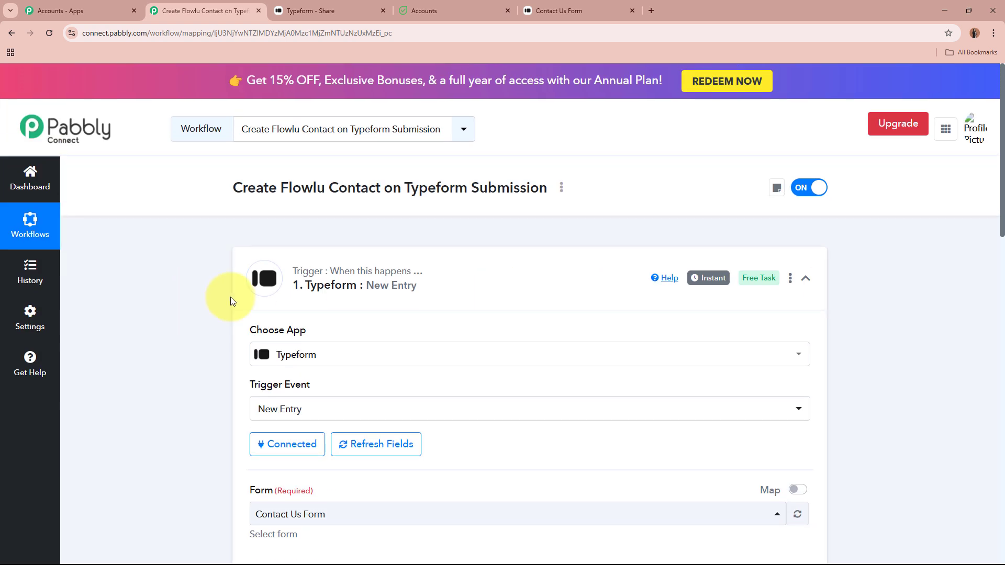
Search 'Flowlu' and choose Flowlu as the action step's app
left_click(568, 291)
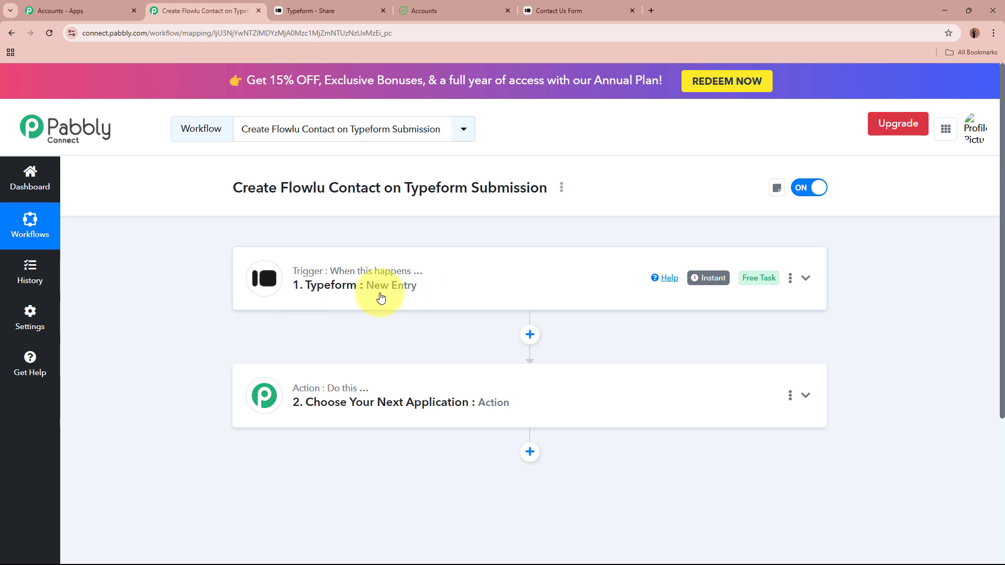
left_click_drag(281, 187, 394, 187)
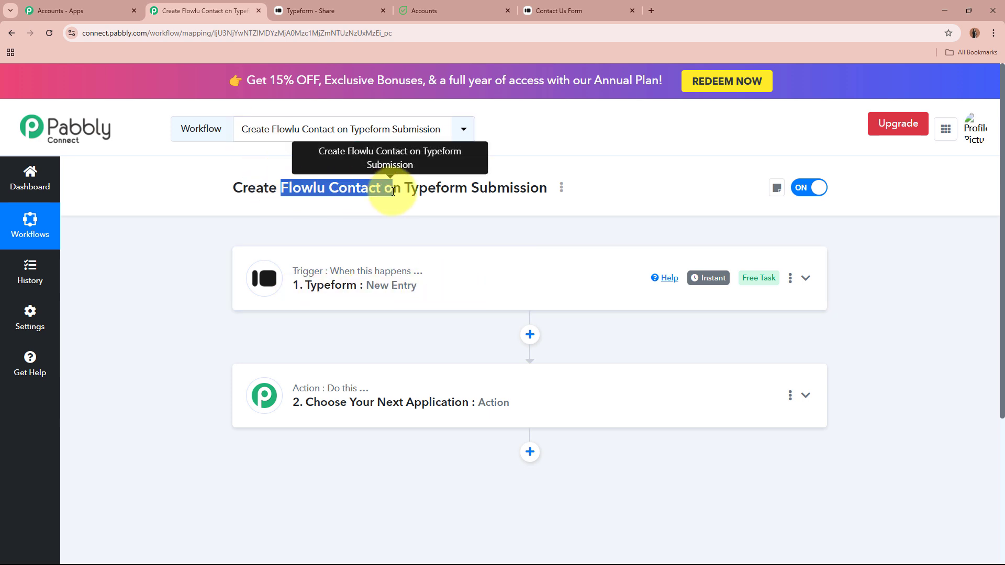
left_click(410, 232)
left_click(675, 395)
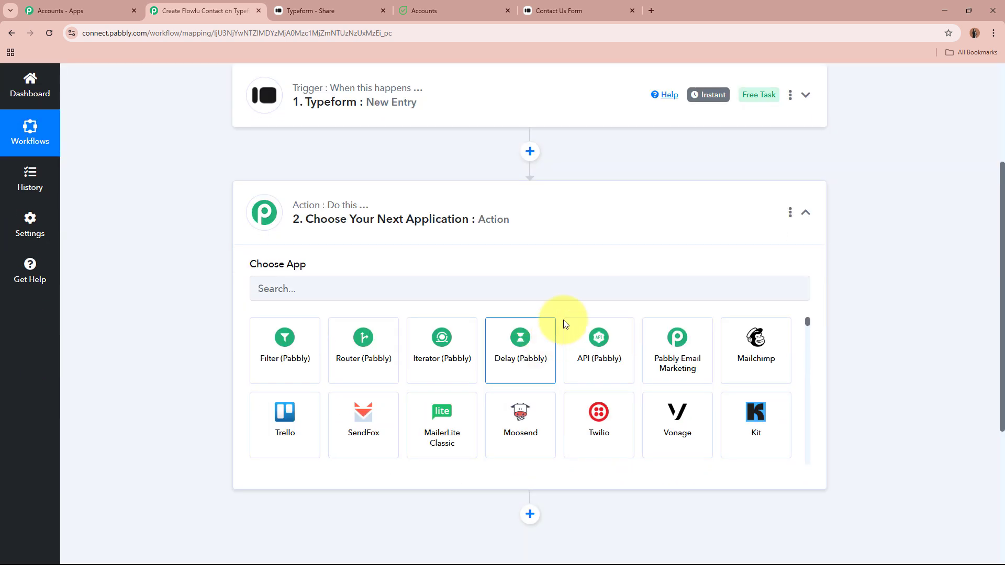
type("F")
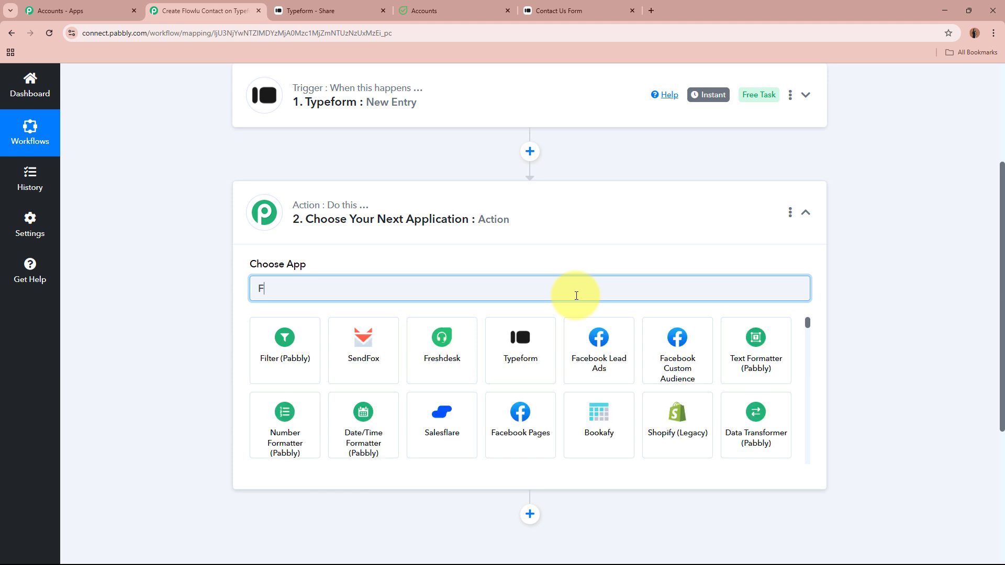
type("lowlu")
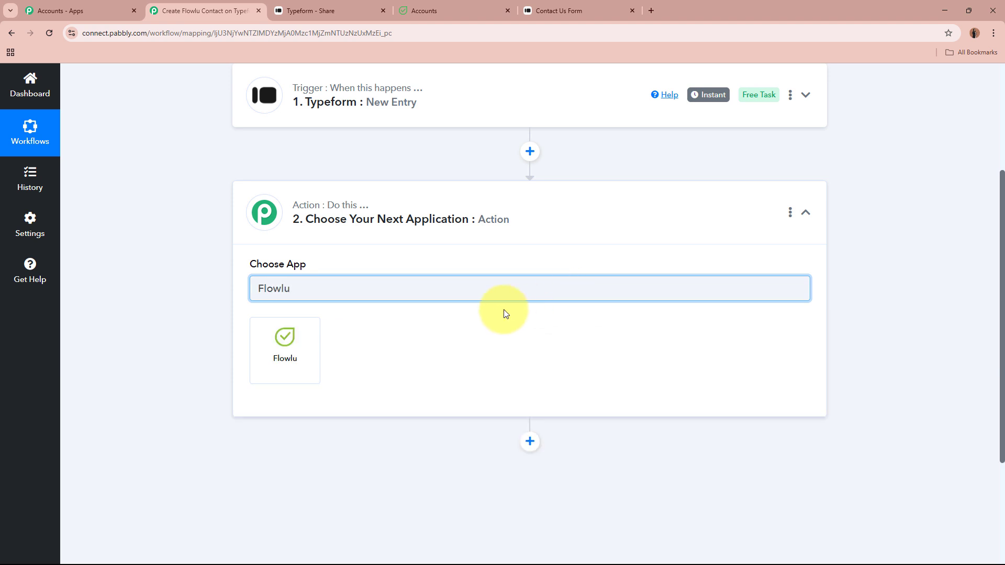
left_click(265, 368)
Set the action event to Create CRM Account (Contact) and begin connecting Flowlu
left_click(381, 343)
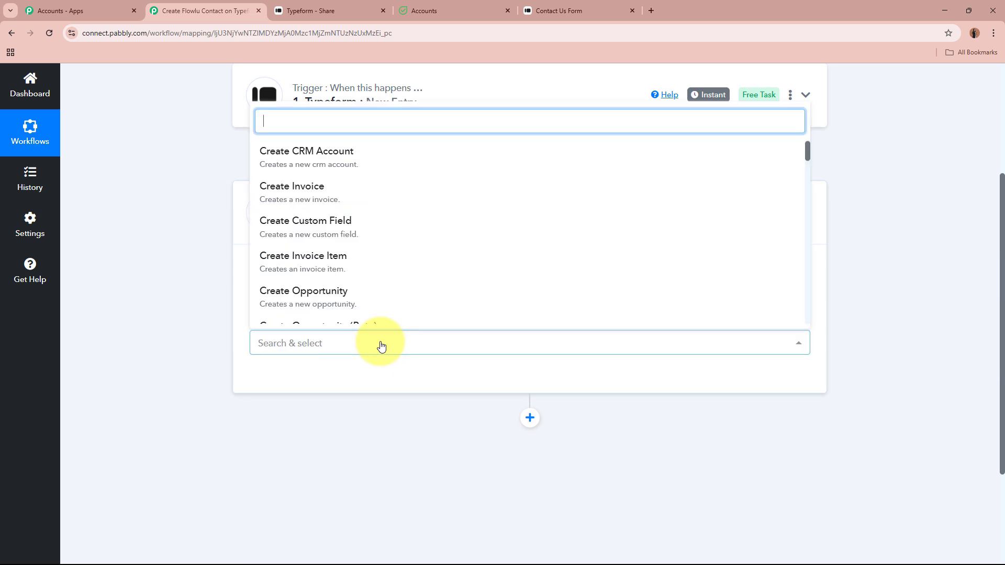
scroll(369, 219, "down", 3)
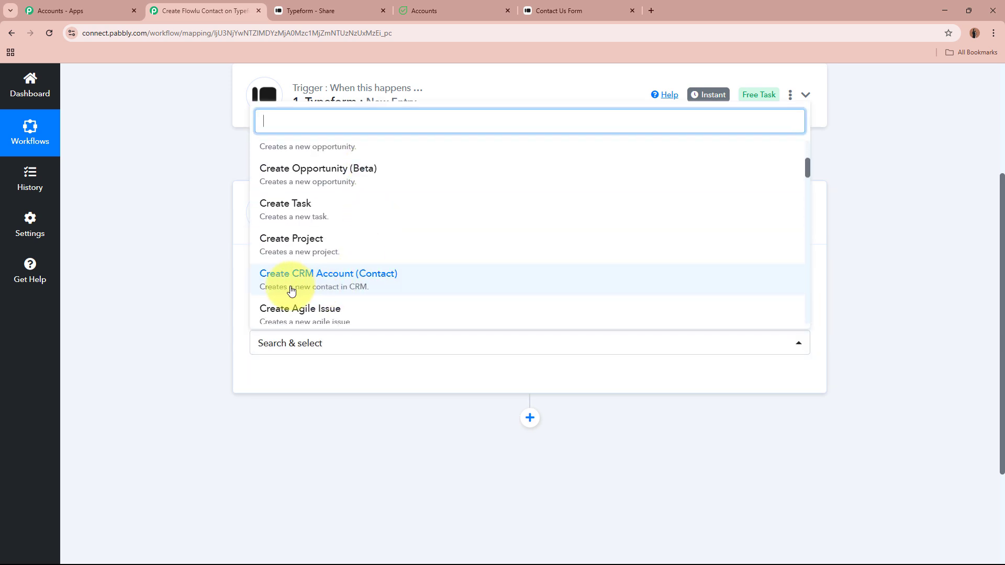
left_click(430, 283)
left_click(287, 378)
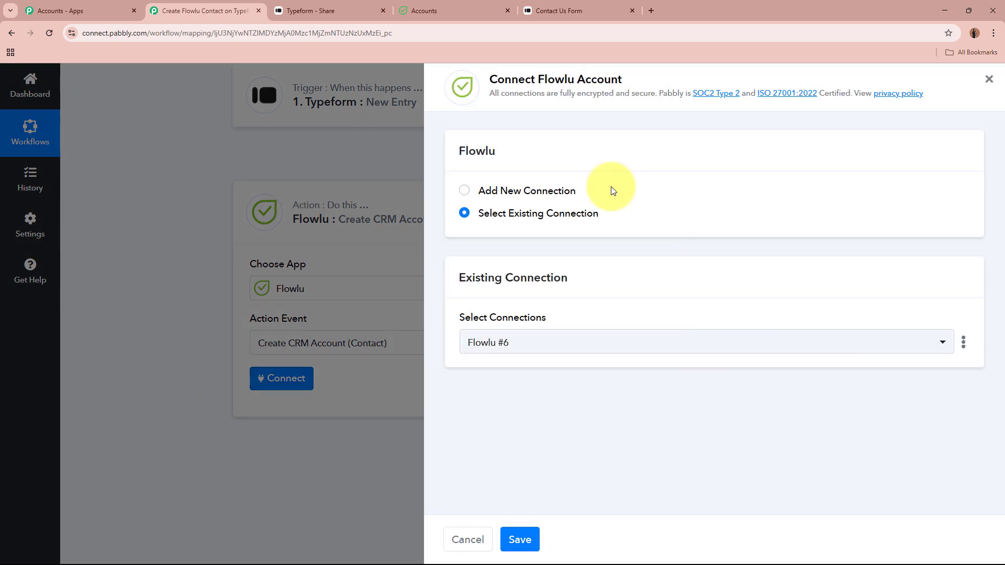
Choose Add New Connection to start the Flowlu #7 connection, then go to the Flowlu contacts page
left_click(465, 191)
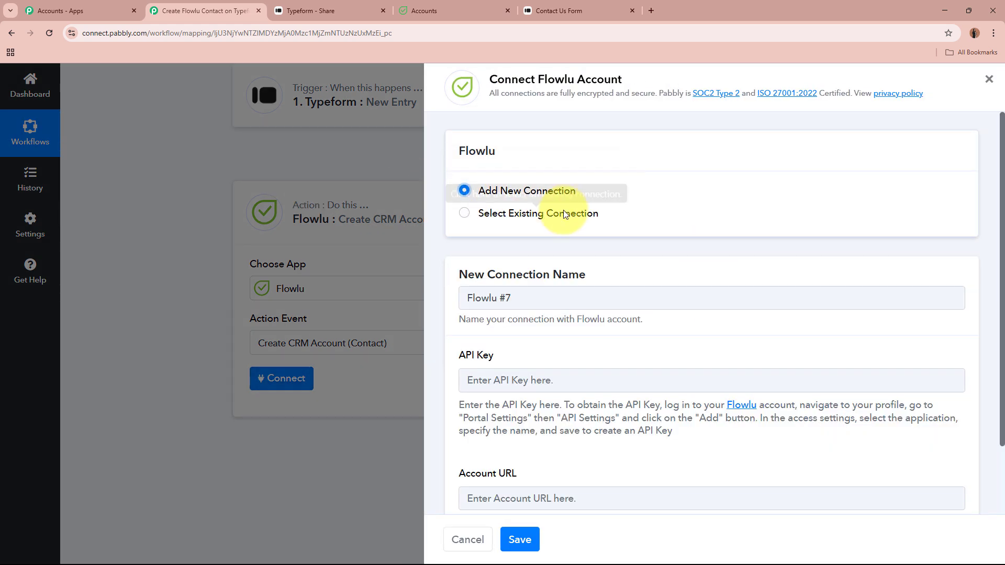
scroll(641, 273, "down", 2)
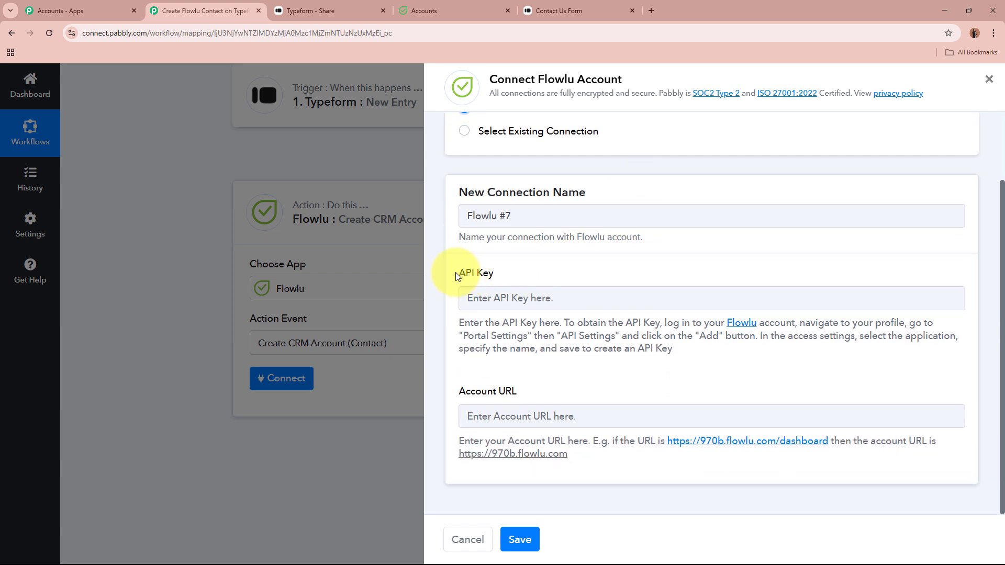
left_click_drag(459, 390, 542, 396)
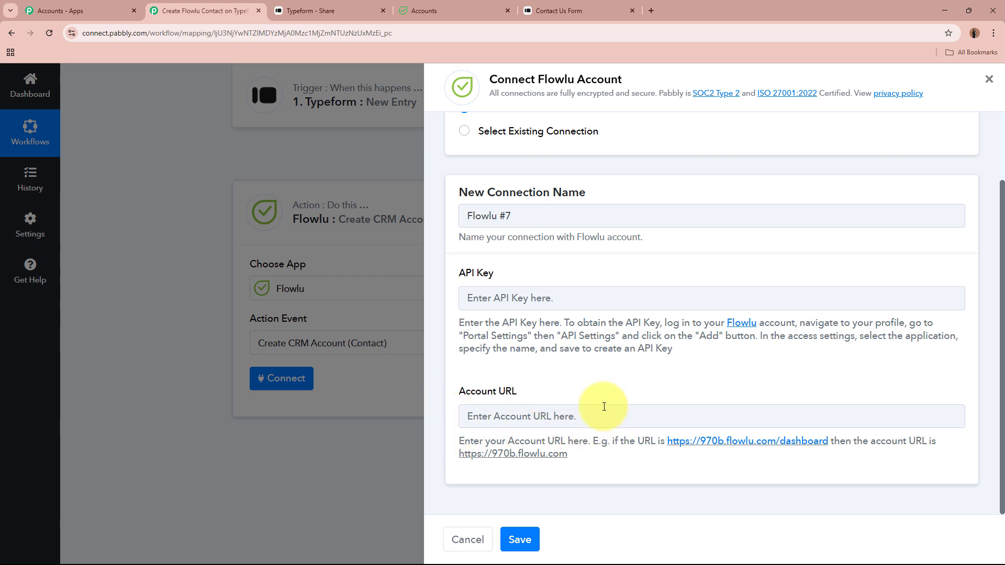
left_click(482, 6)
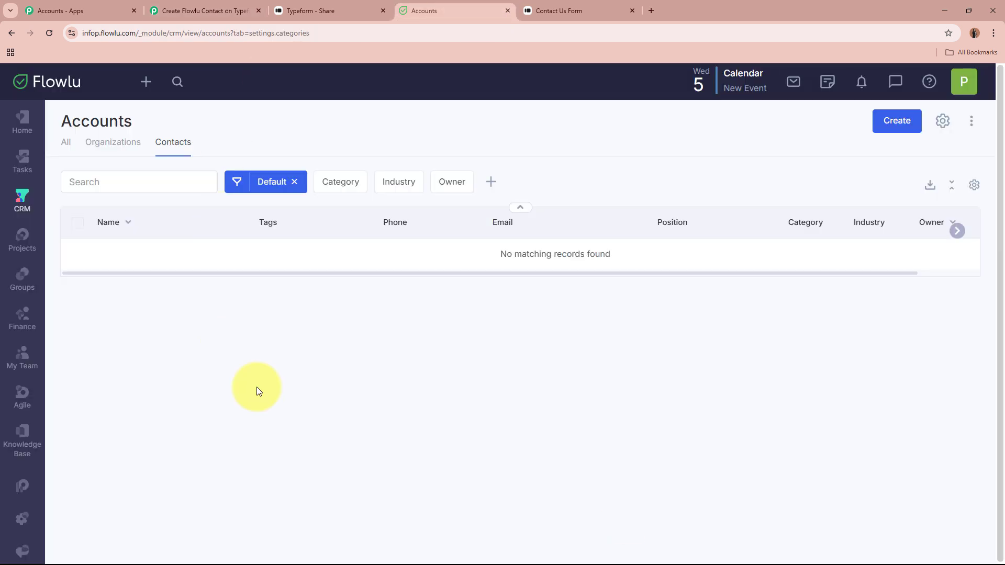
double_click(318, 31)
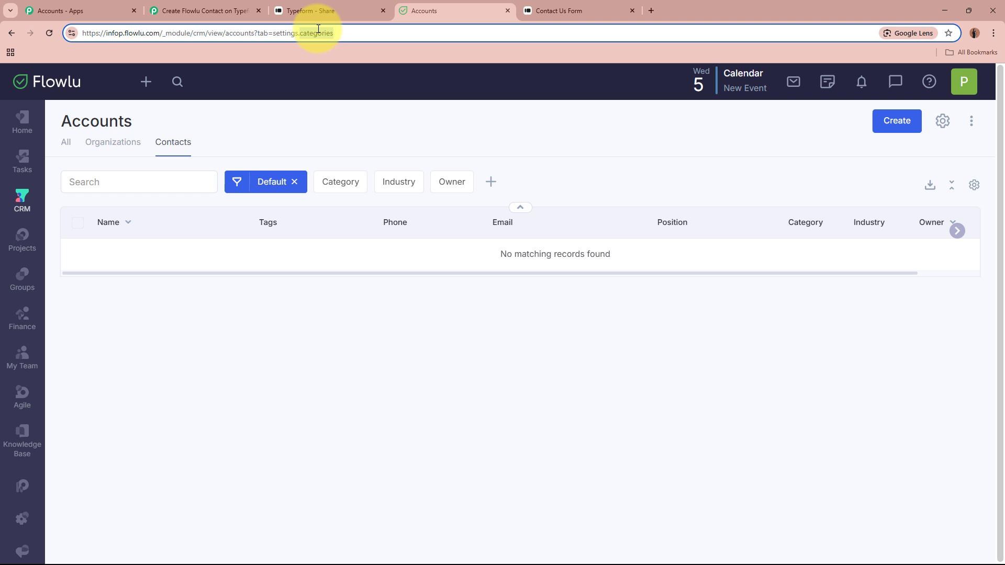
left_click(292, 32)
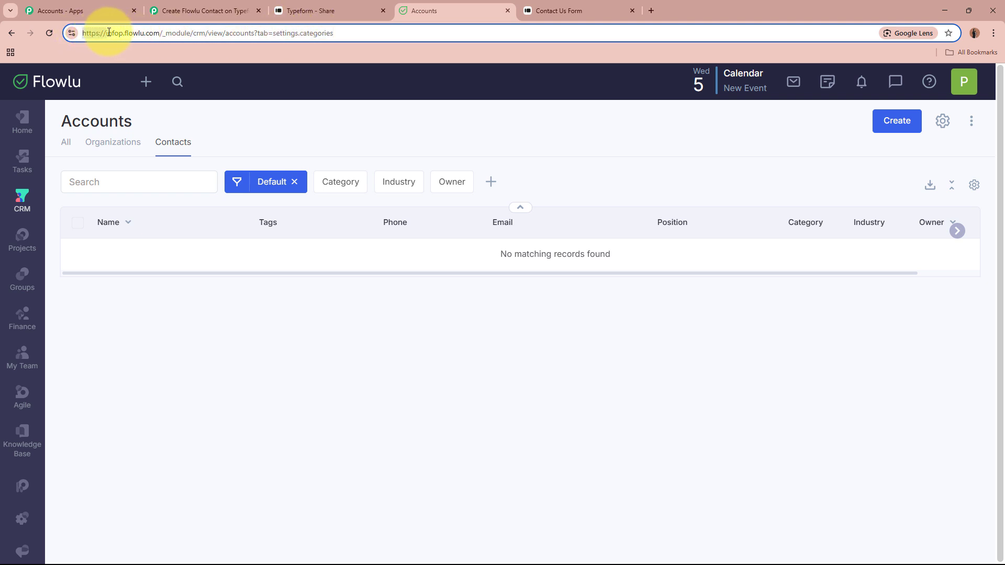
left_click_drag(108, 32, 143, 34)
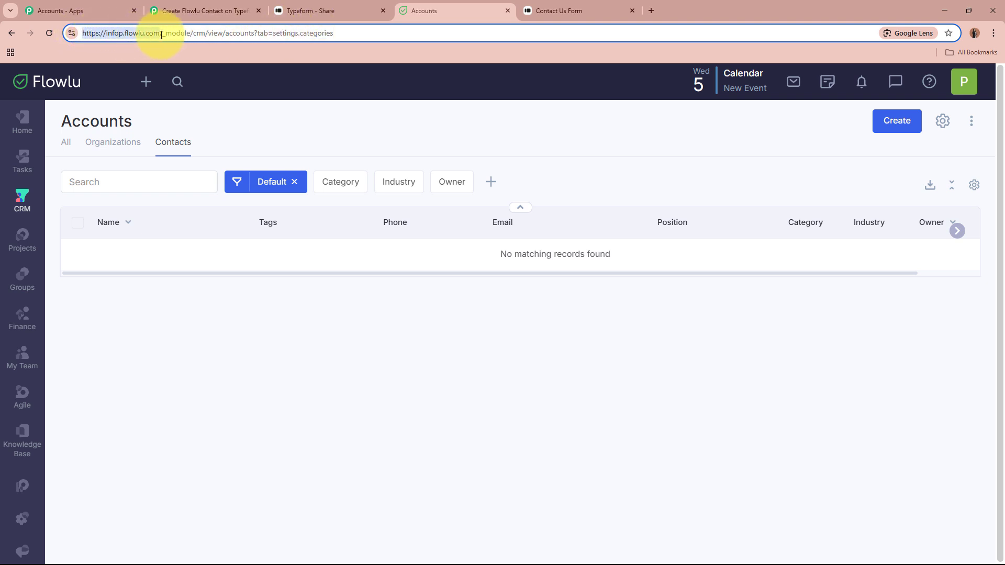
left_click(213, 11)
Paste the Flowlu address into Account URL, removing its trailing slash
left_click(577, 426)
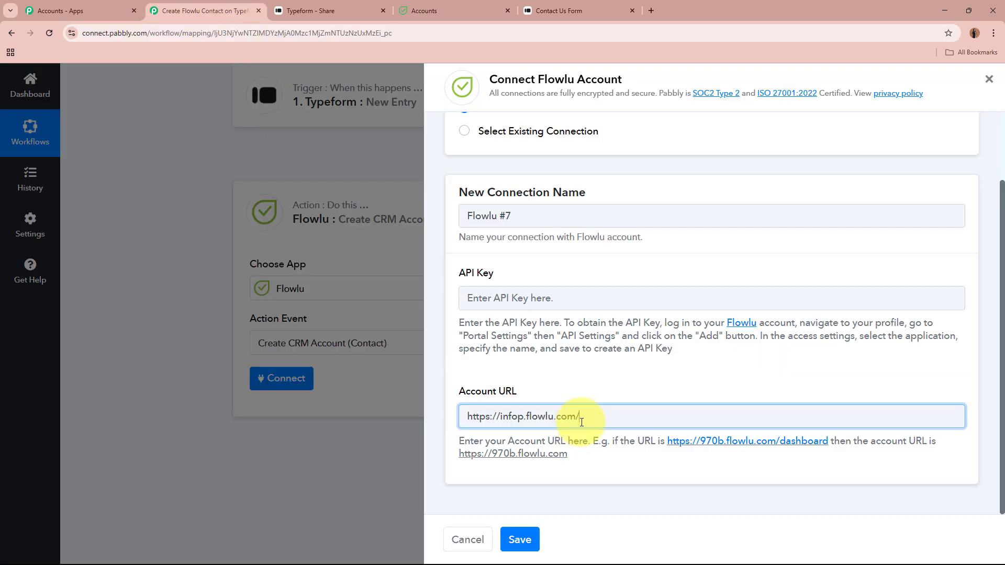
key("BackSpace")
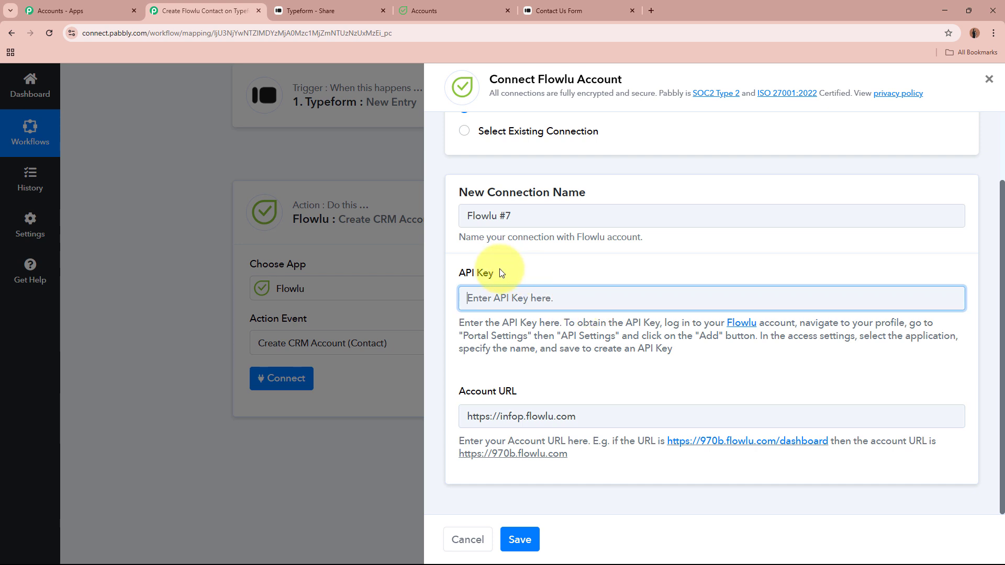
left_click_drag(460, 273, 493, 273)
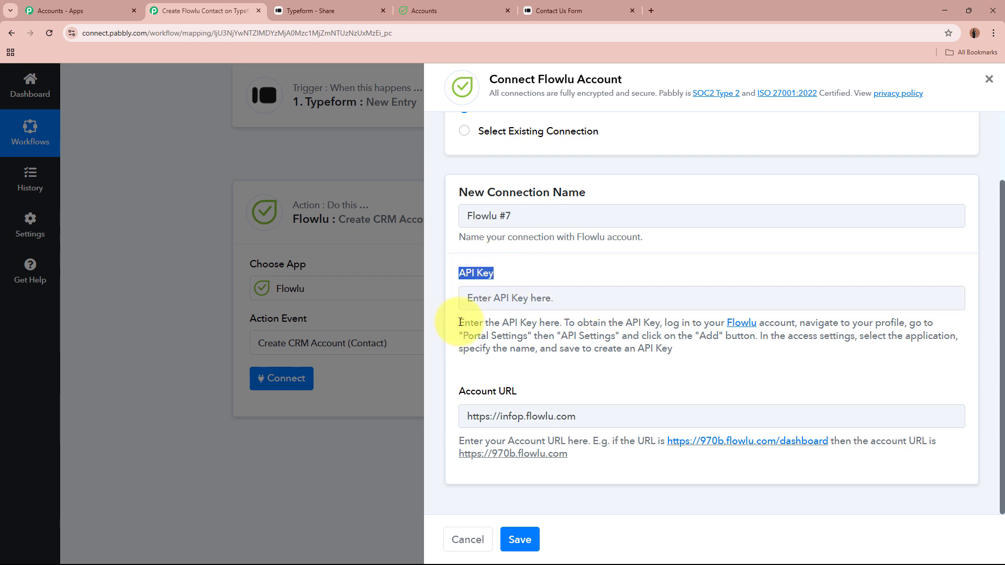
left_click_drag(460, 322, 689, 347)
left_click(673, 352)
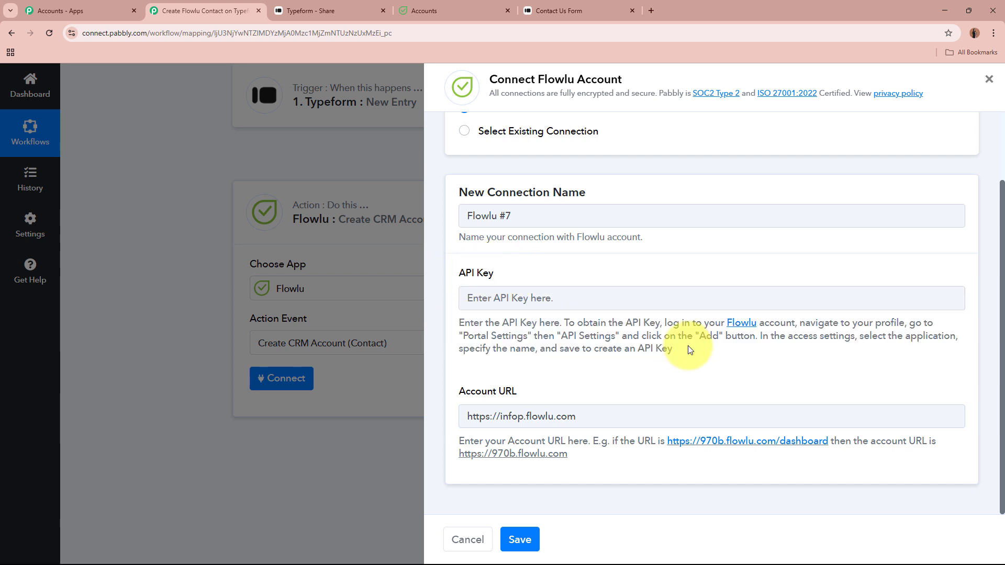
left_click(591, 292)
left_click(423, 10)
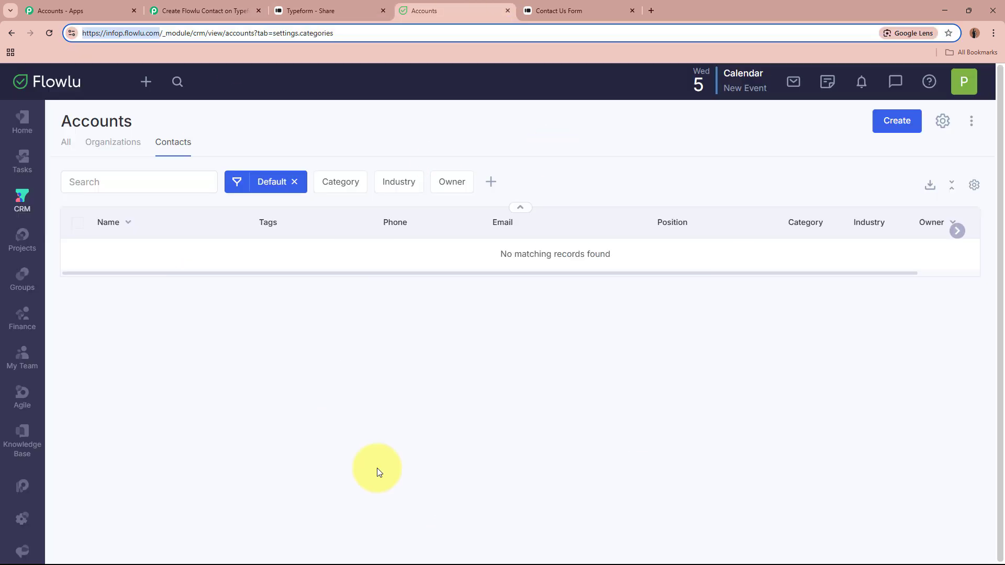
Create a CRM-enabled Flowlu API key named New Key01 in Portal Settings and copy it
left_click(485, 489)
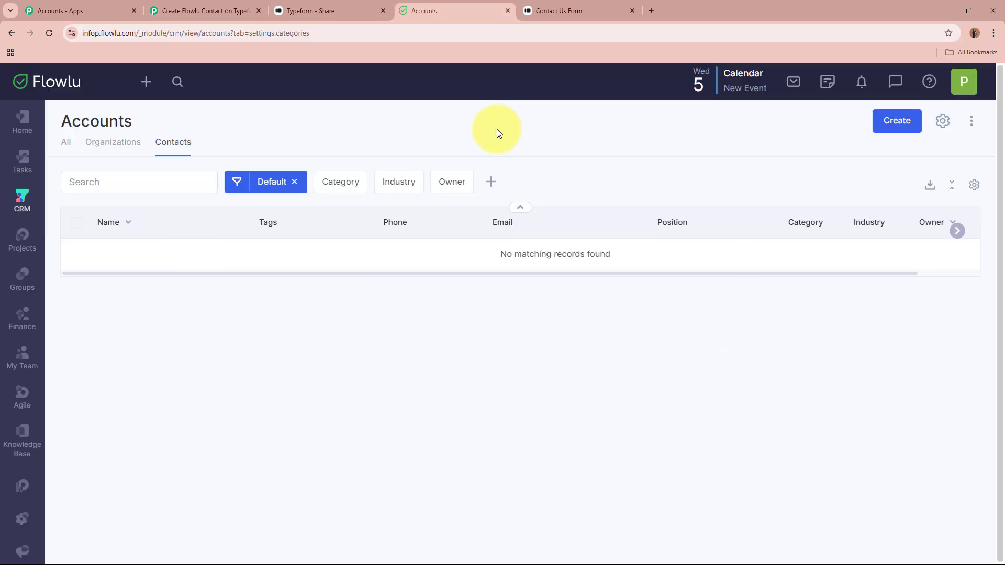
left_click(964, 81)
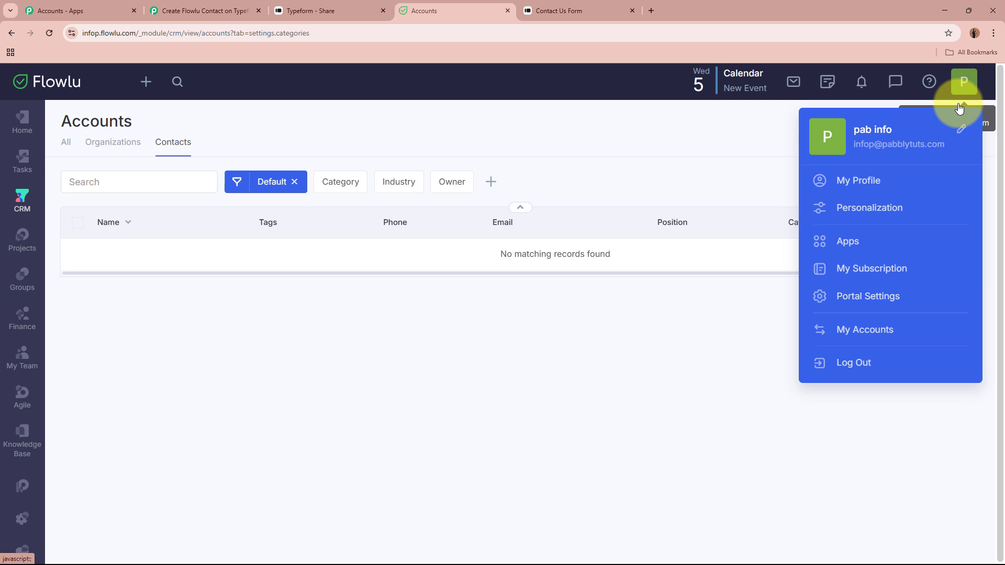
left_click(879, 295)
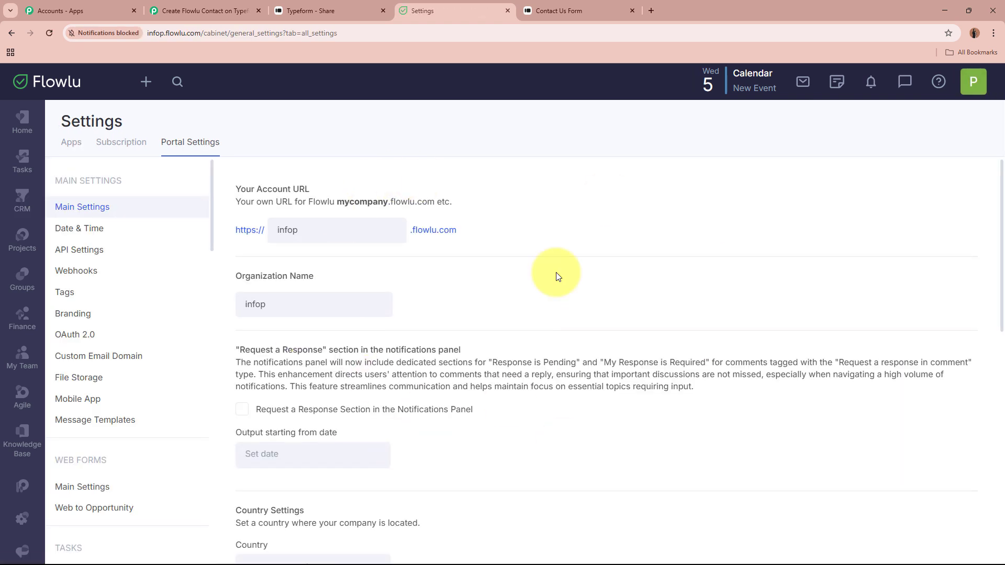
left_click(125, 251)
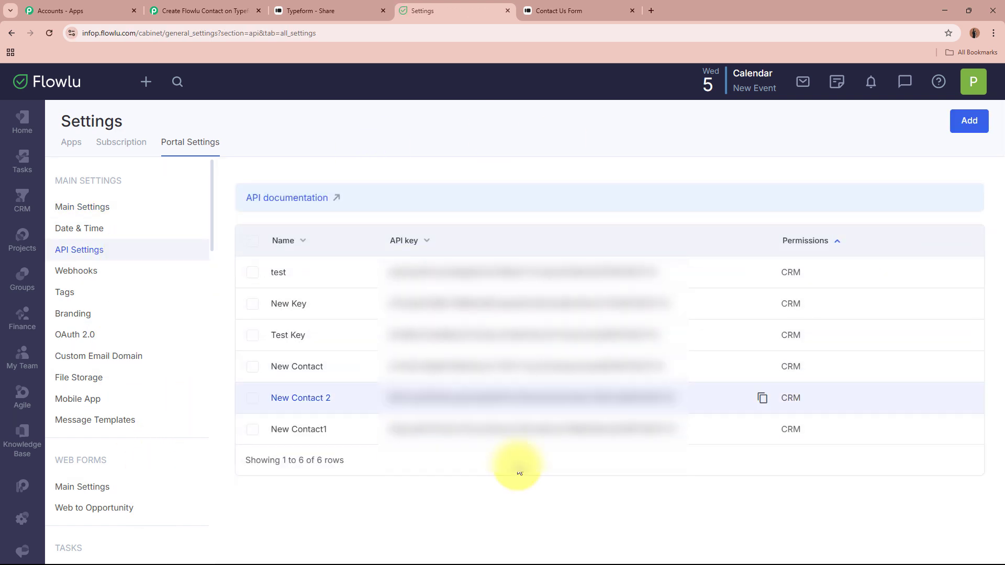
left_click(969, 122)
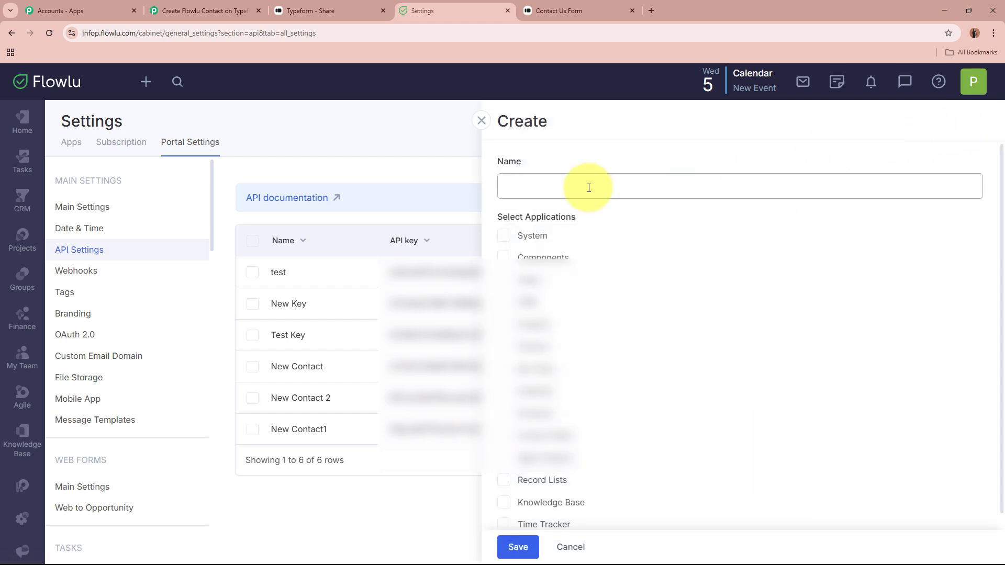
type("New ")
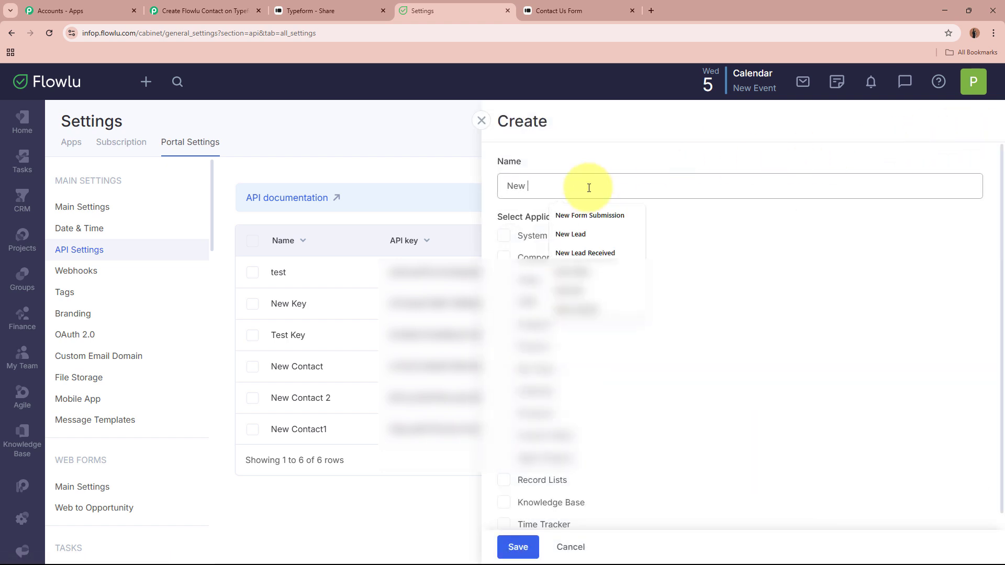
type("Key01")
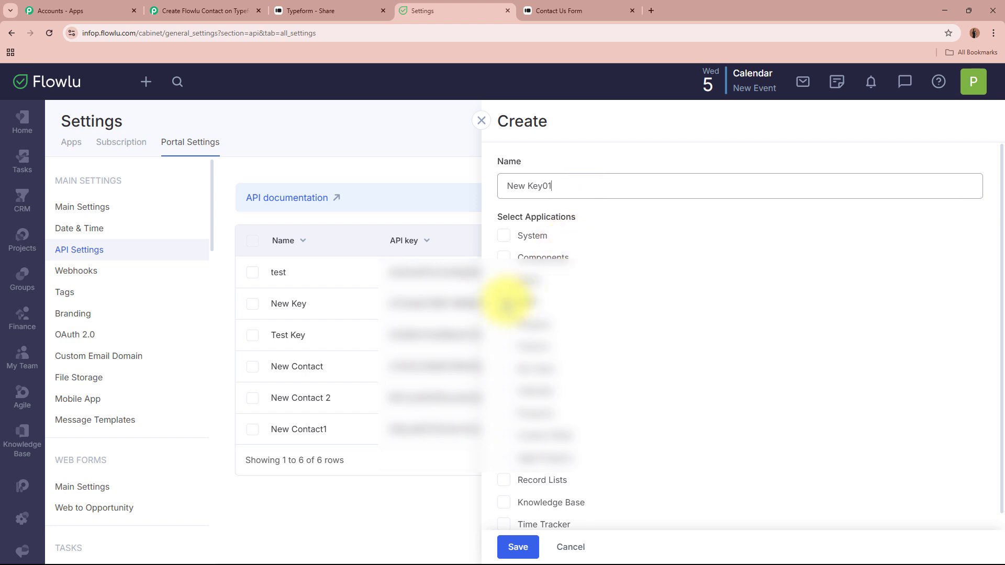
left_click(503, 302)
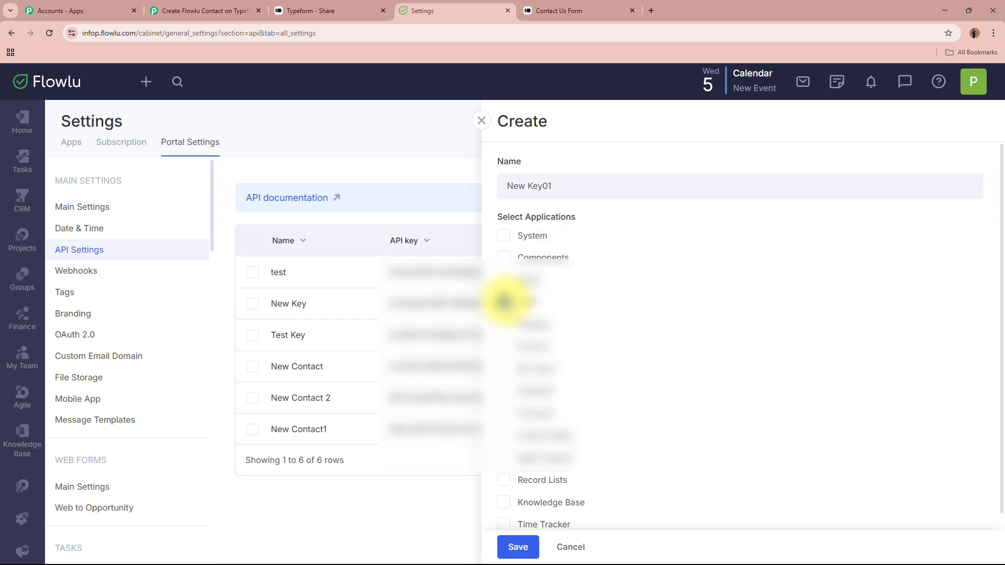
left_click(529, 553)
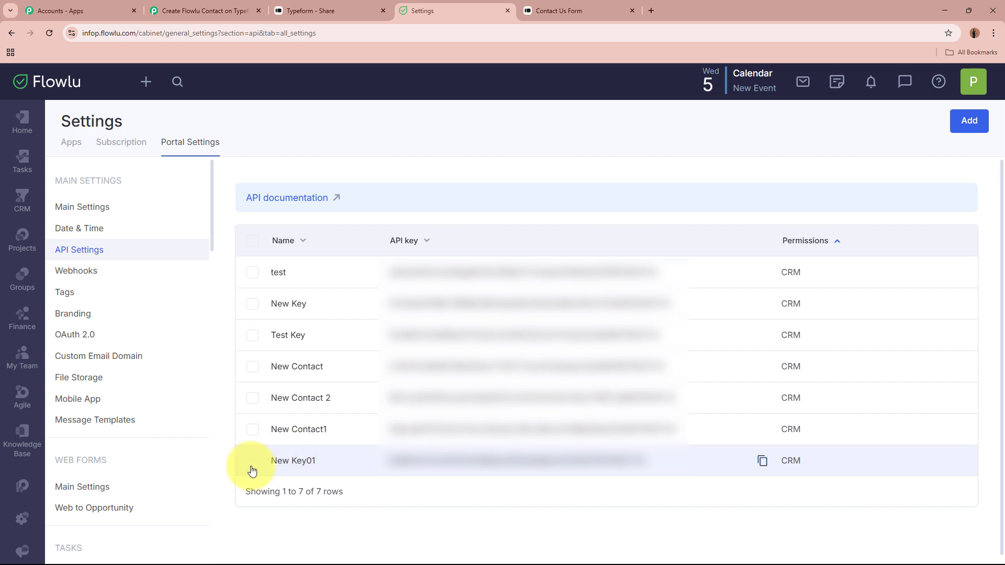
left_click(762, 462)
left_click(220, 9)
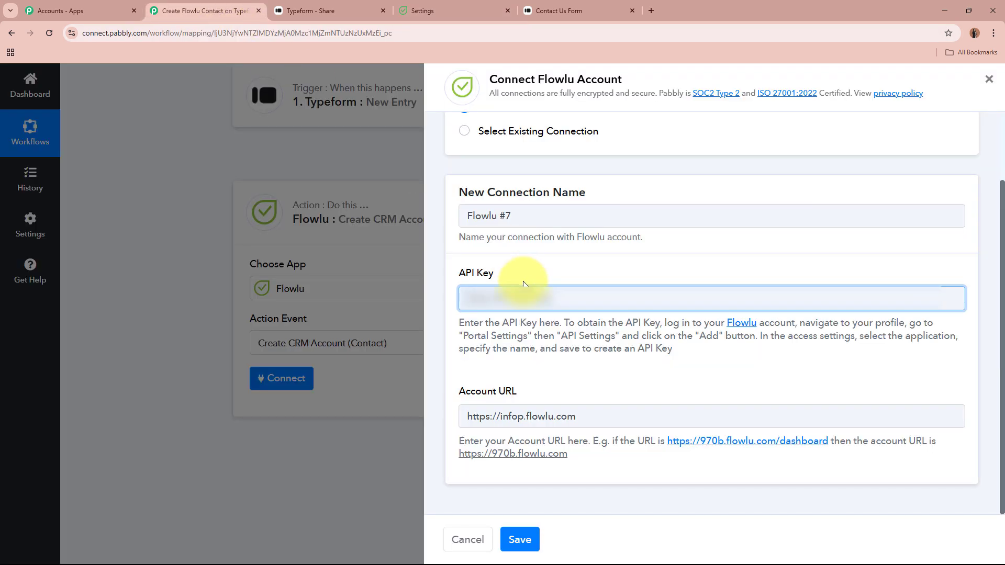
Paste the New Key01 API key and save the Flowlu #7 connection
key("ctrl+v")
left_click(519, 540)
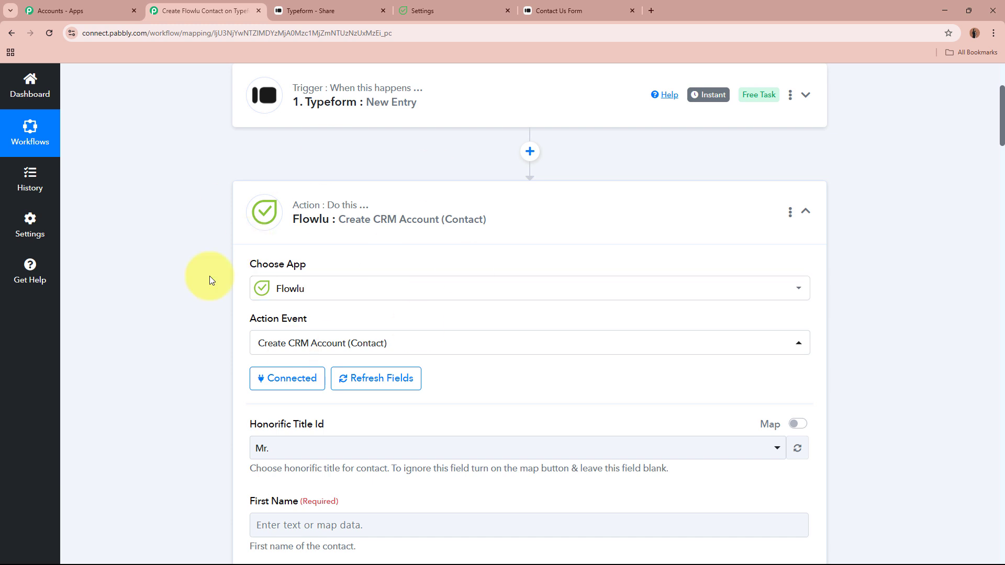
Enable mapping for Honorific Title Id and clear its default '1', leaving it blank
scroll(213, 243, "down", 3)
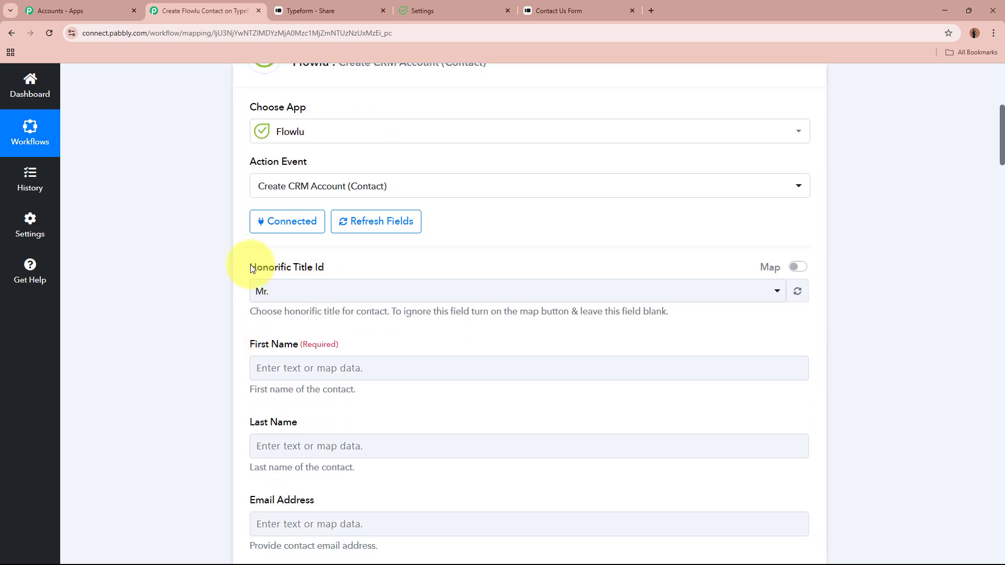
left_click_drag(250, 268, 365, 263)
left_click(364, 264)
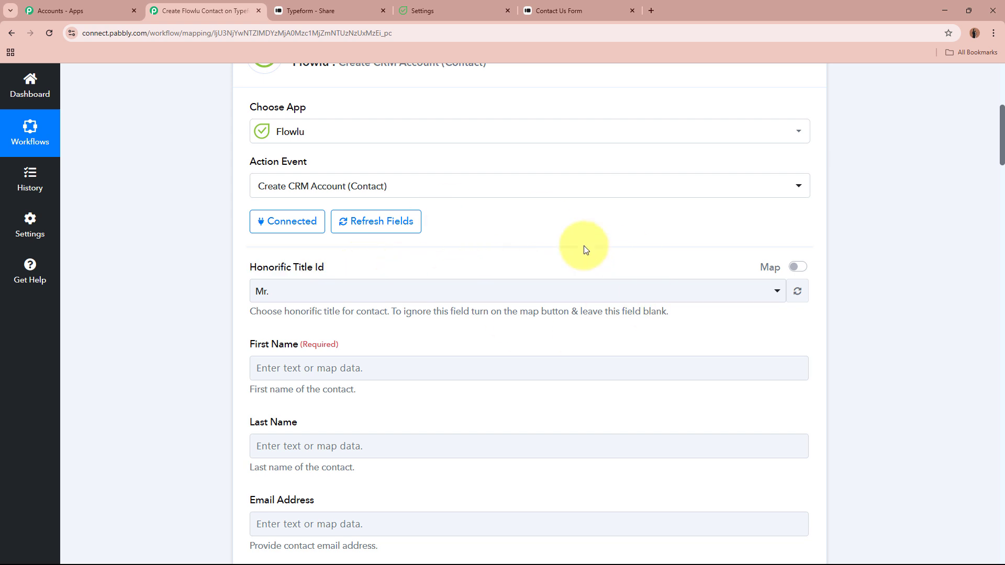
left_click(795, 267)
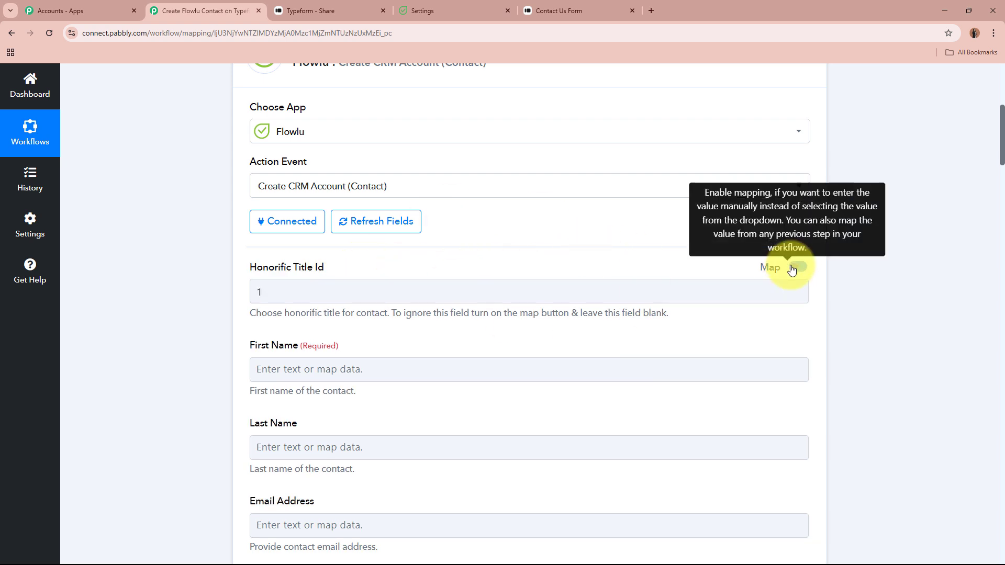
left_click(394, 292)
left_click(166, 290)
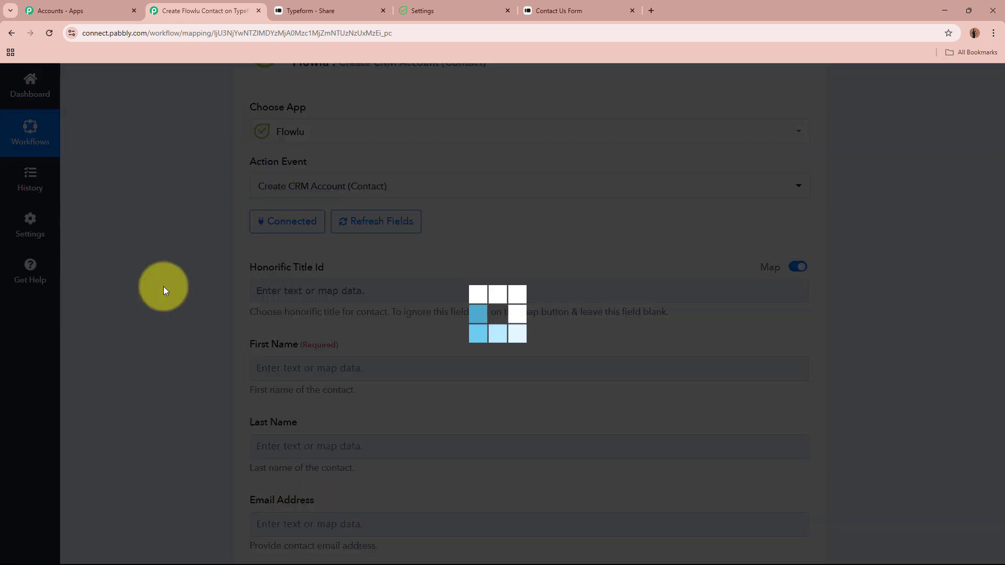
scroll(163, 291, "down", 4)
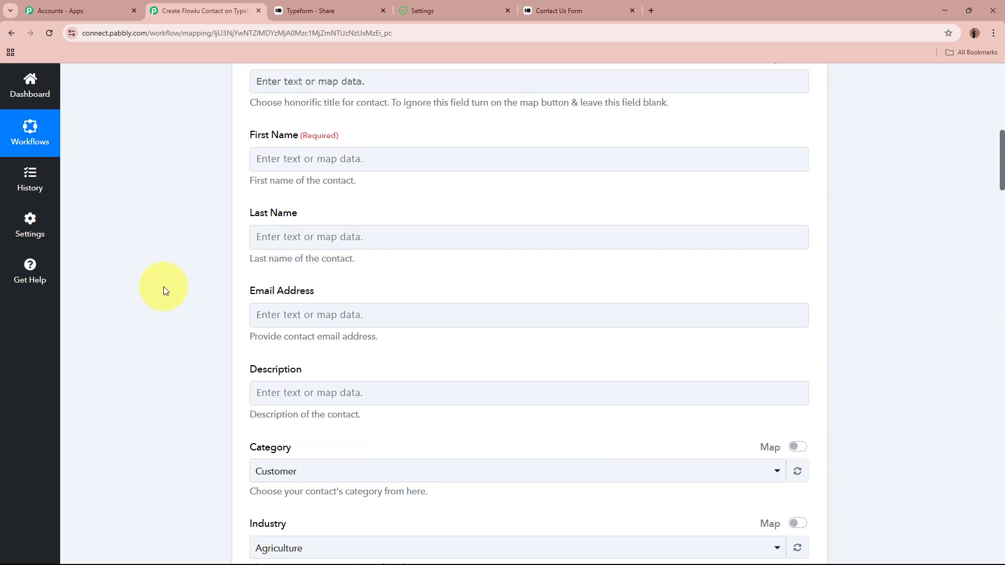
scroll(479, 313, "down", 5)
scroll(480, 314, "up", 6)
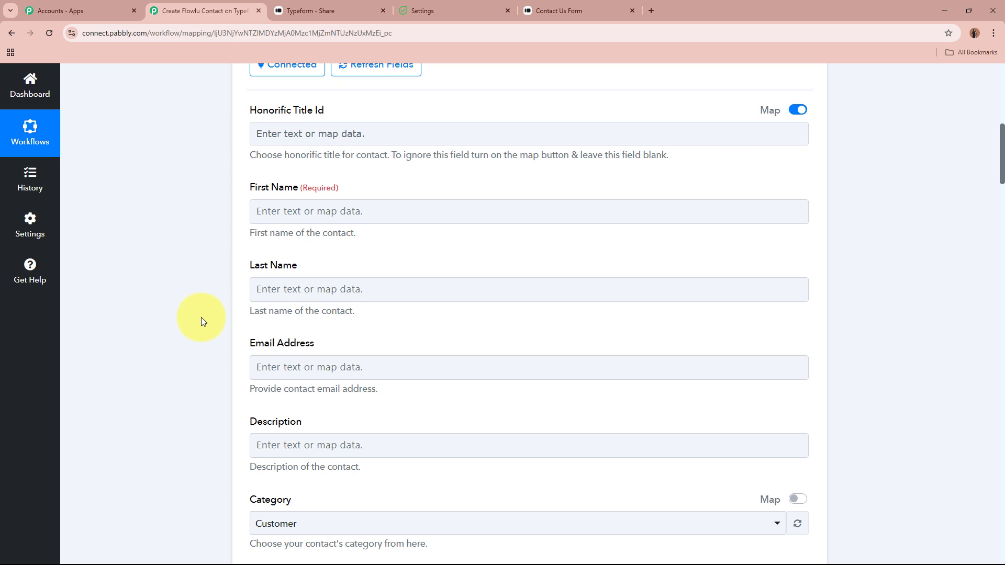
Map First Name to Typeform's 'Form Response Answers 0 Text : New' answer
left_click(335, 211)
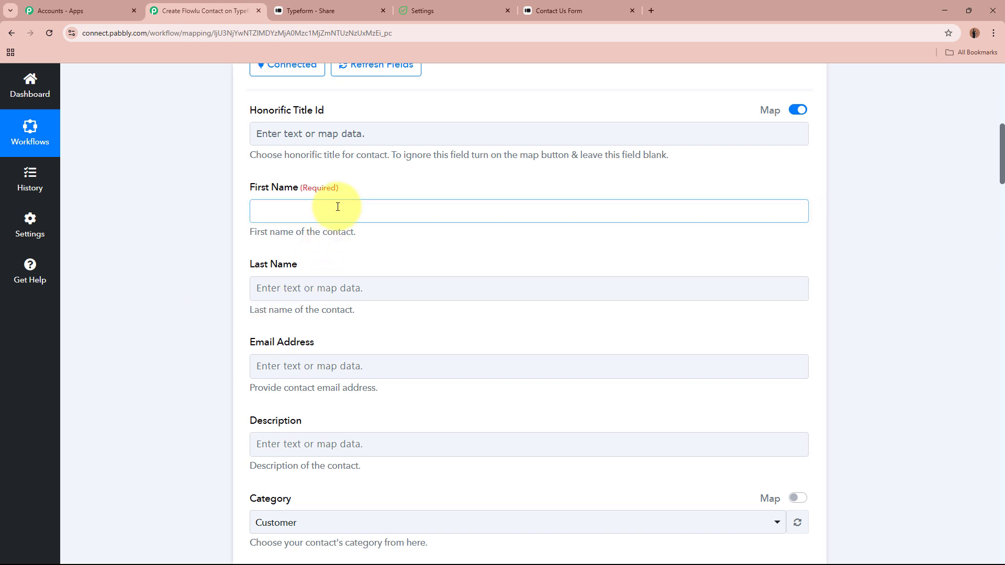
left_click(234, 248)
scroll(225, 246, "up", 8)
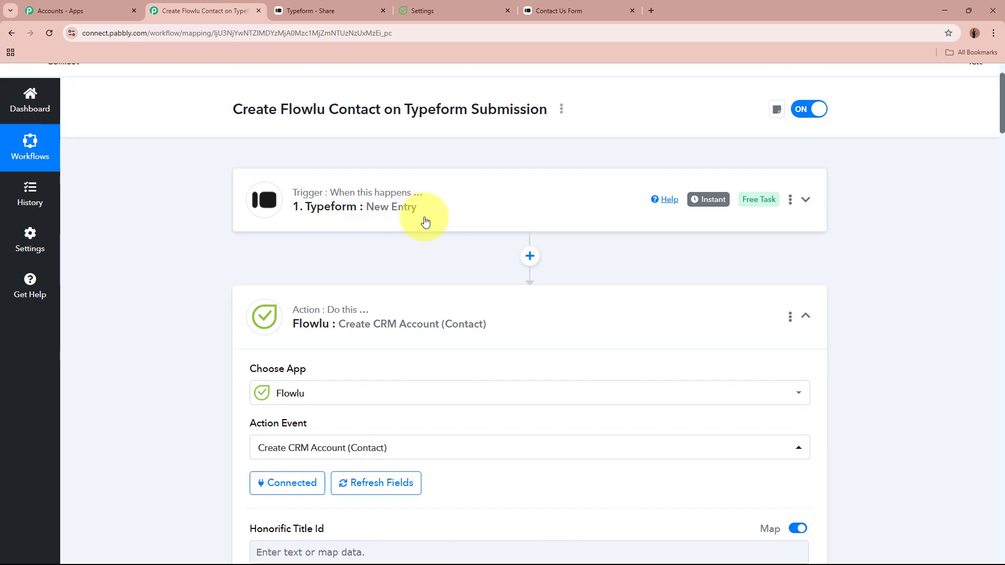
scroll(425, 221, "down", 7)
left_click(425, 264)
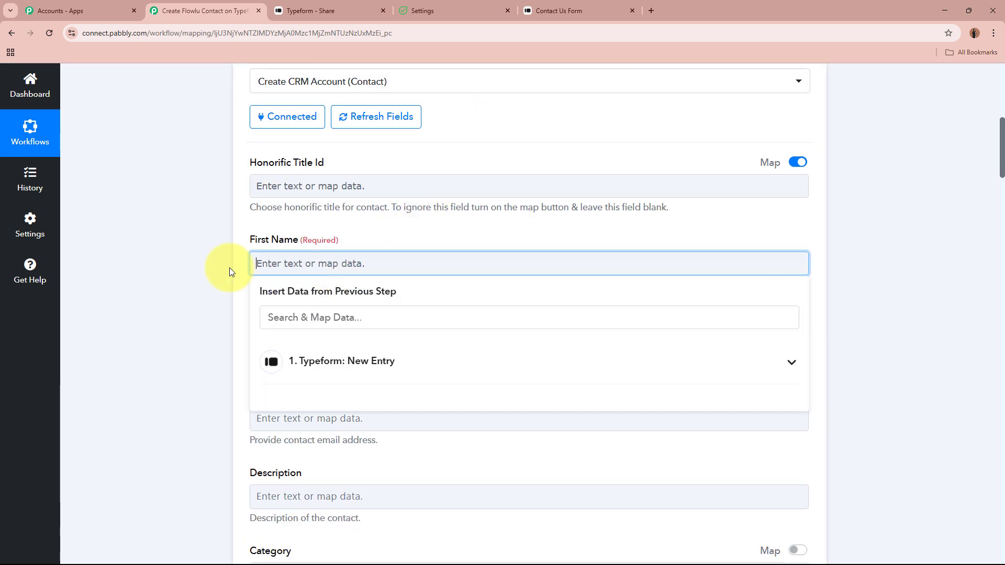
scroll(199, 268, "down", 1)
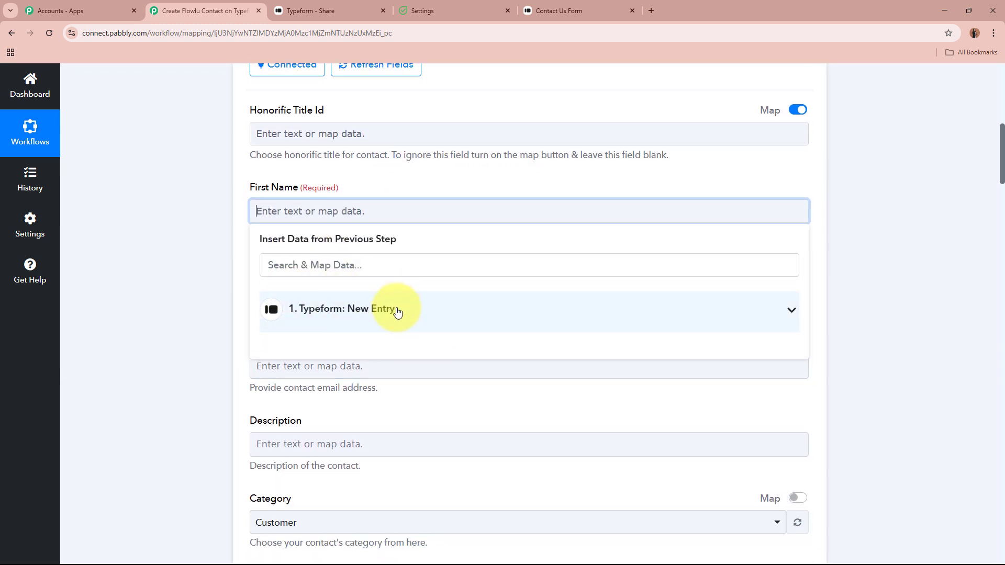
left_click(397, 312)
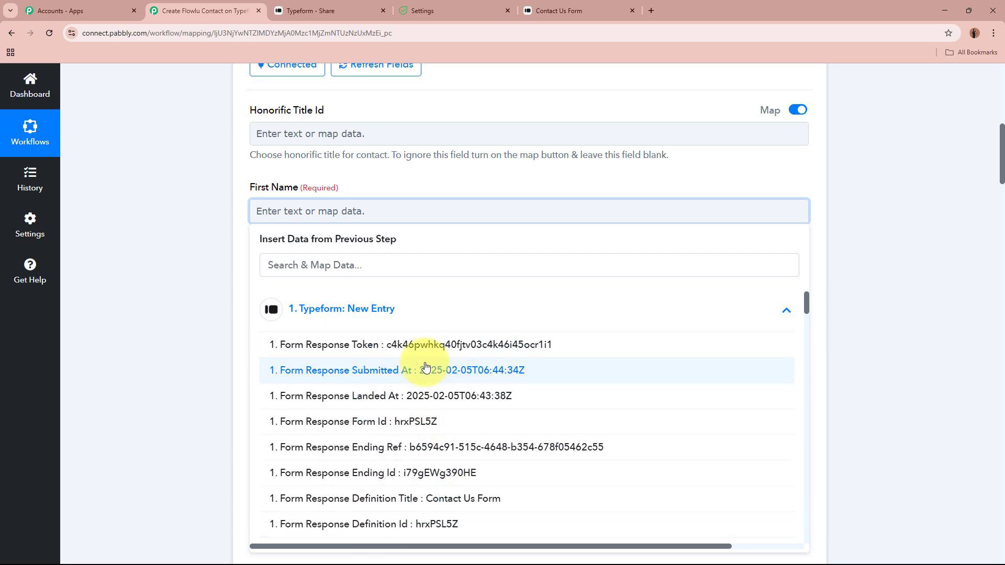
scroll(526, 419, "up", 5)
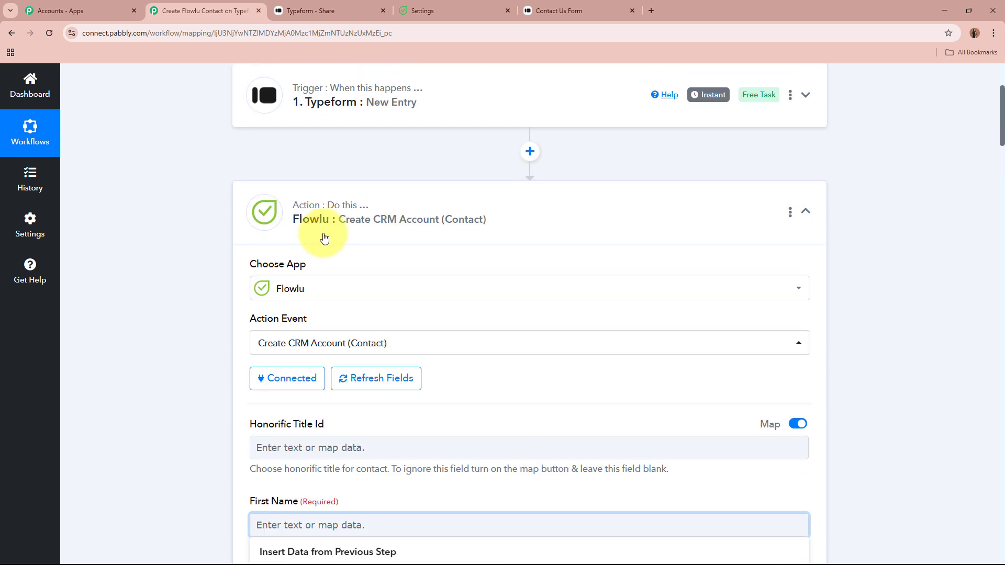
scroll(419, 227, "down", 6)
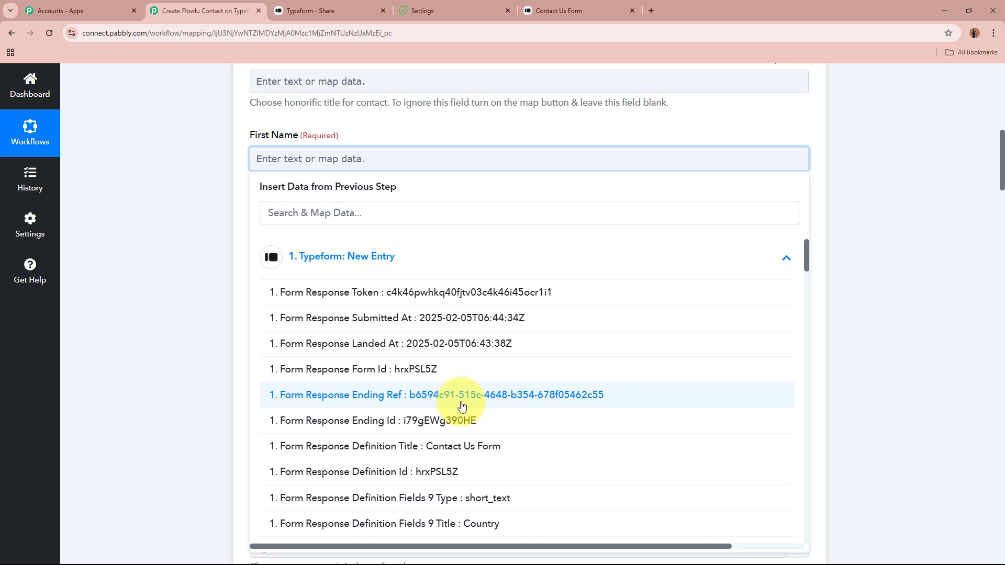
left_click(433, 213)
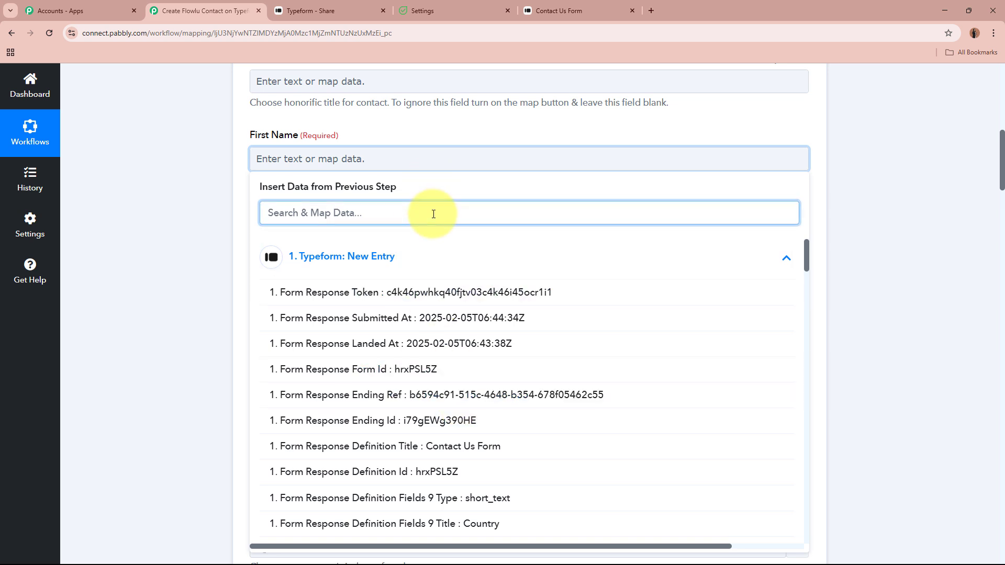
type("new")
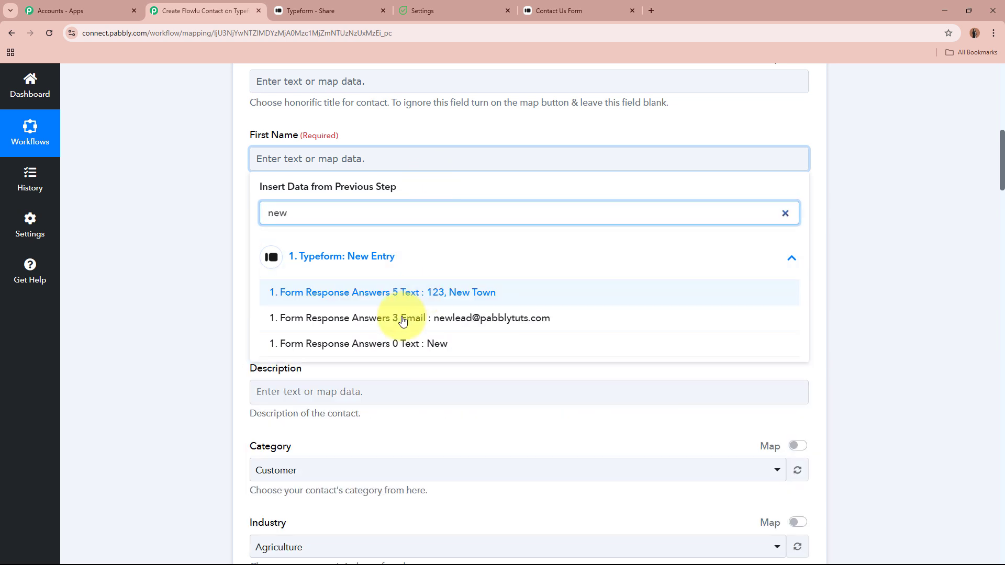
left_click(445, 344)
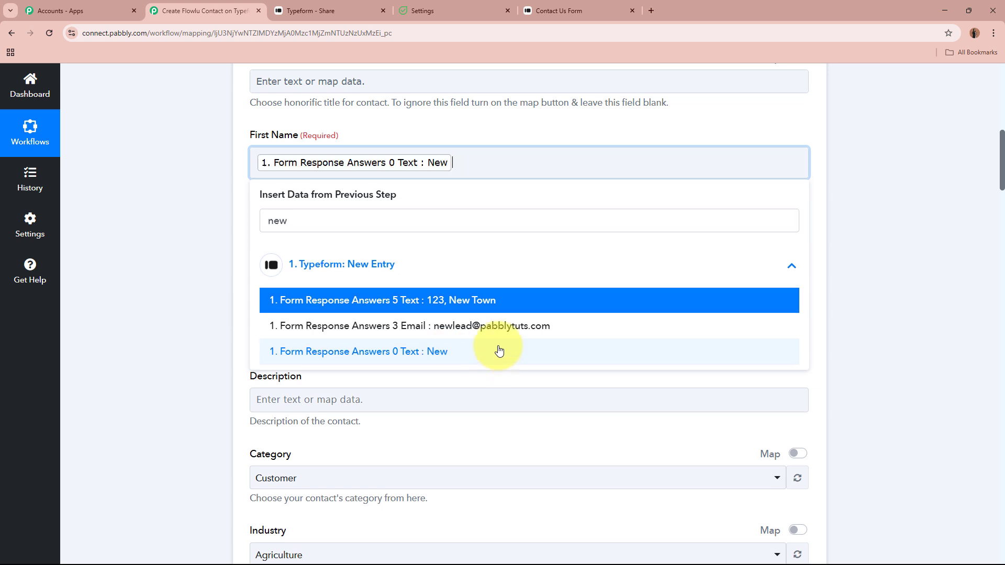
left_click(138, 149)
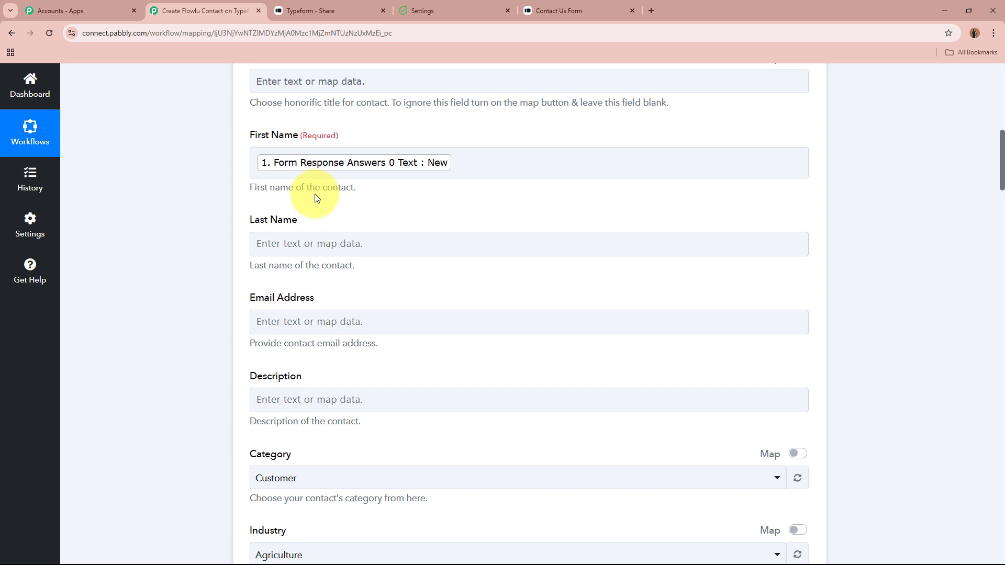
Map Last Name to 'Form Response Answers 1 Text : Lead'
scroll(315, 197, "up", 8)
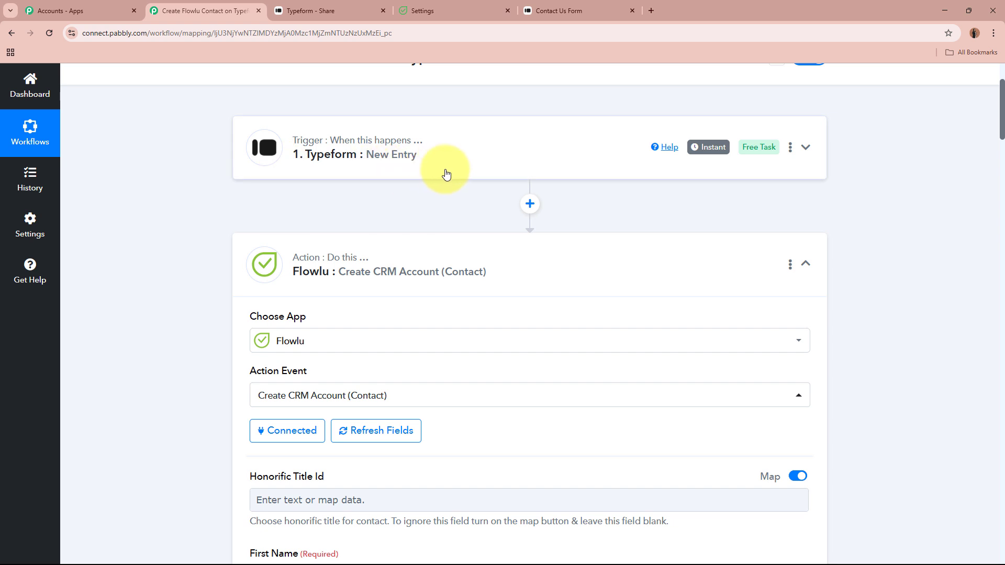
scroll(445, 173, "down", 6)
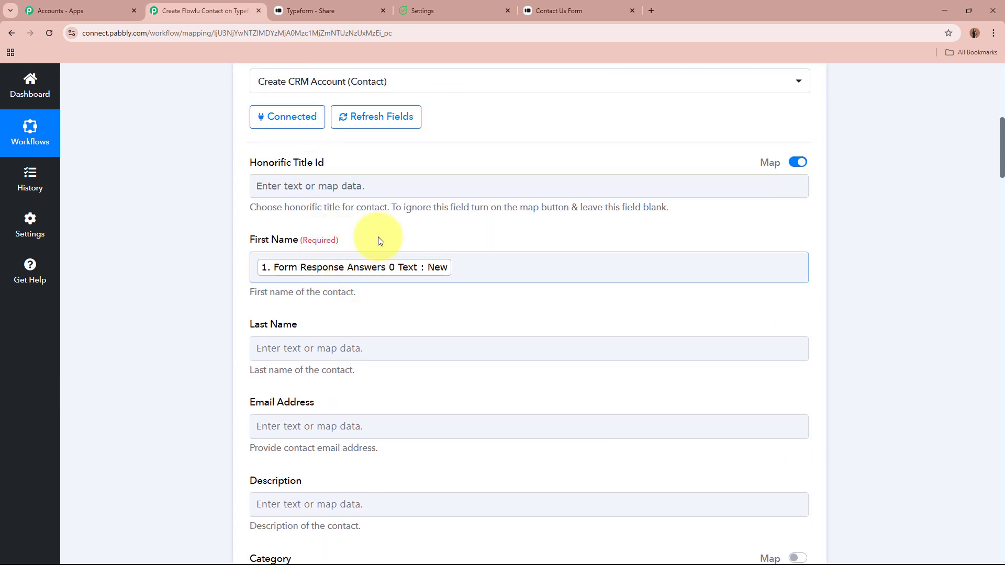
scroll(219, 246, "down", 3)
left_click(332, 191)
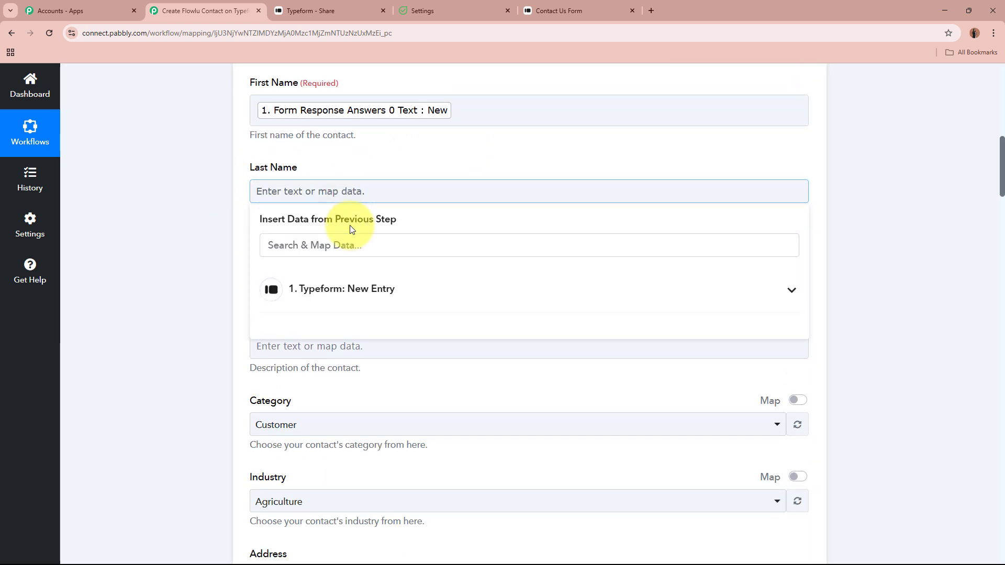
left_click(352, 242)
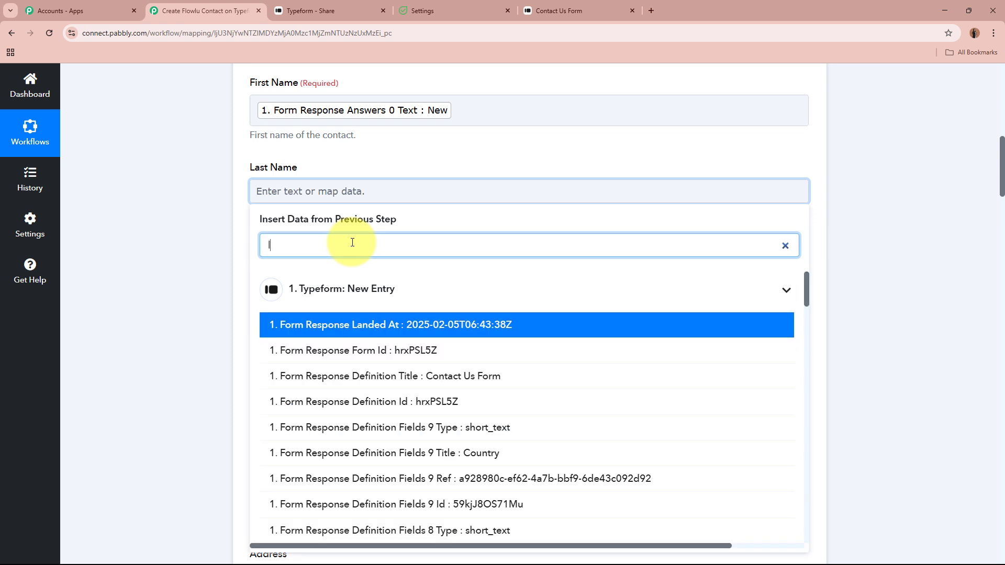
type("lead")
left_click(347, 350)
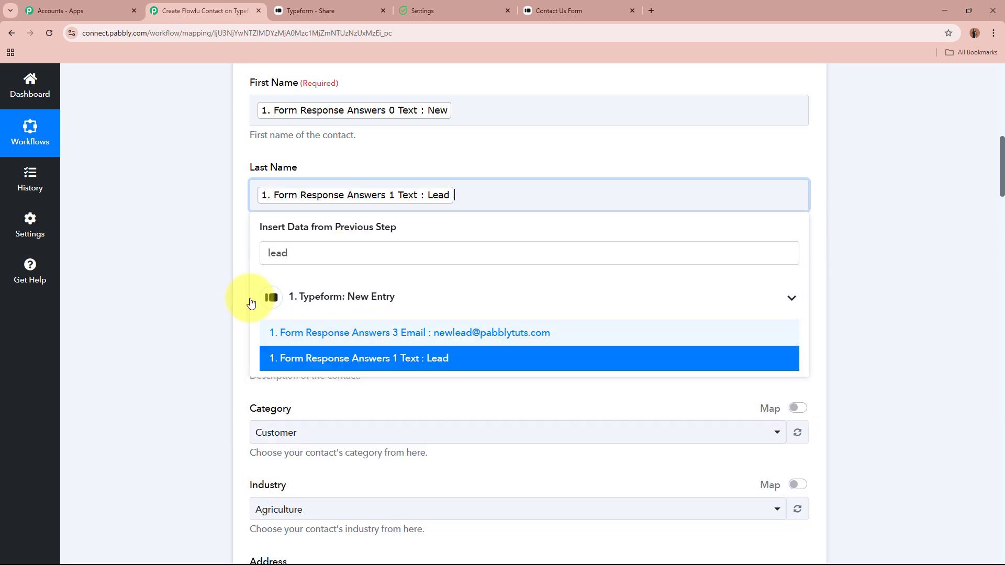
left_click(217, 269)
Map Email Address to the form's email answer, 'Form Response Answers 3 Email'
left_click(301, 275)
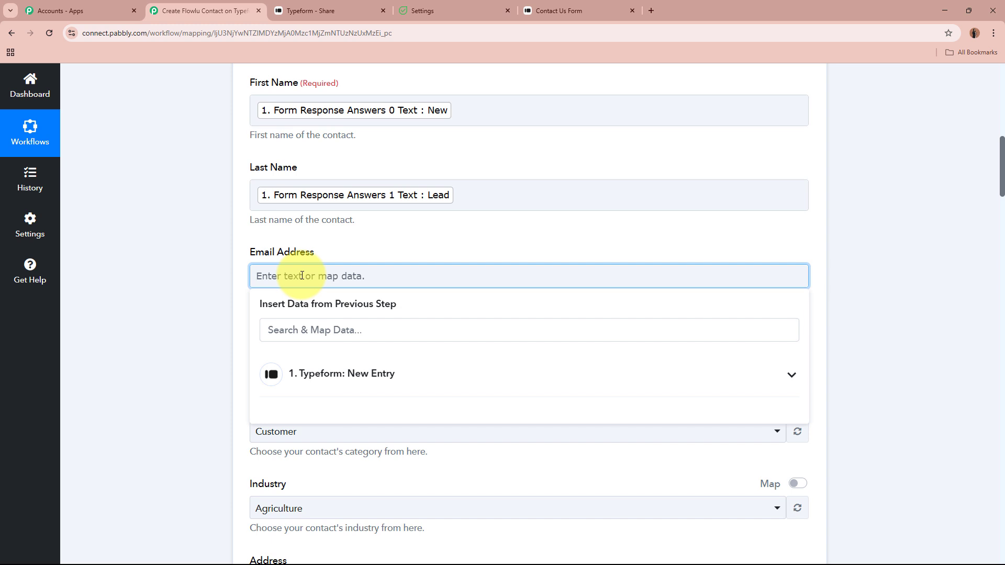
left_click(311, 328)
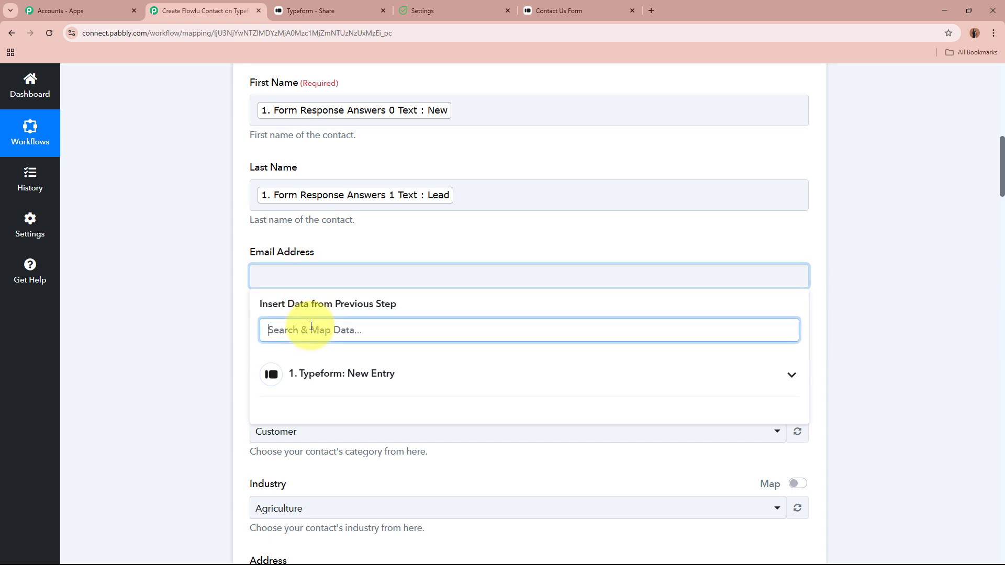
type("@")
left_click(352, 413)
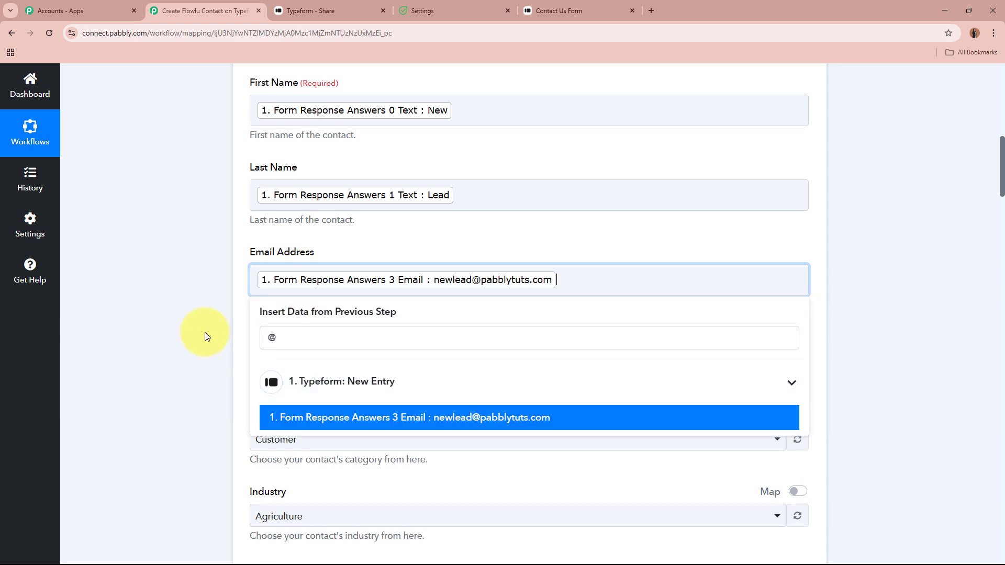
left_click(197, 319)
scroll(197, 319, "down", 2)
left_click(348, 254)
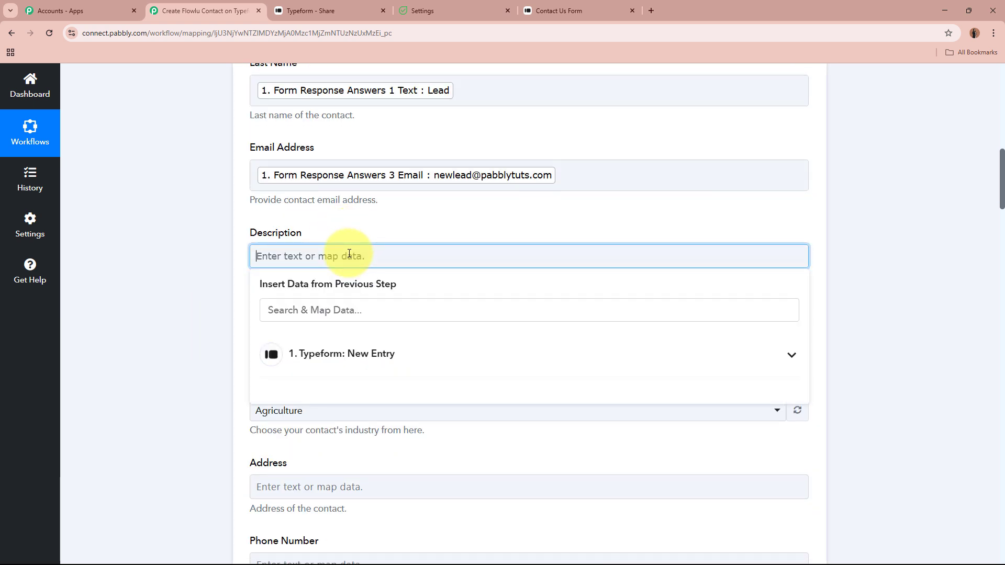
Set Description to 'Company Name-' followed by the Typeform XYZ Company answer
type("Company Name-")
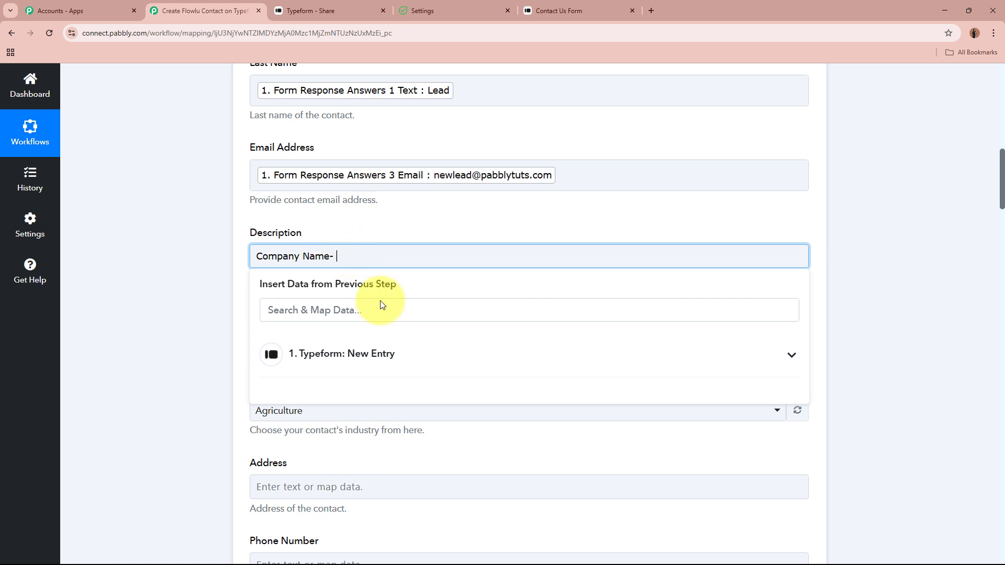
left_click(413, 306)
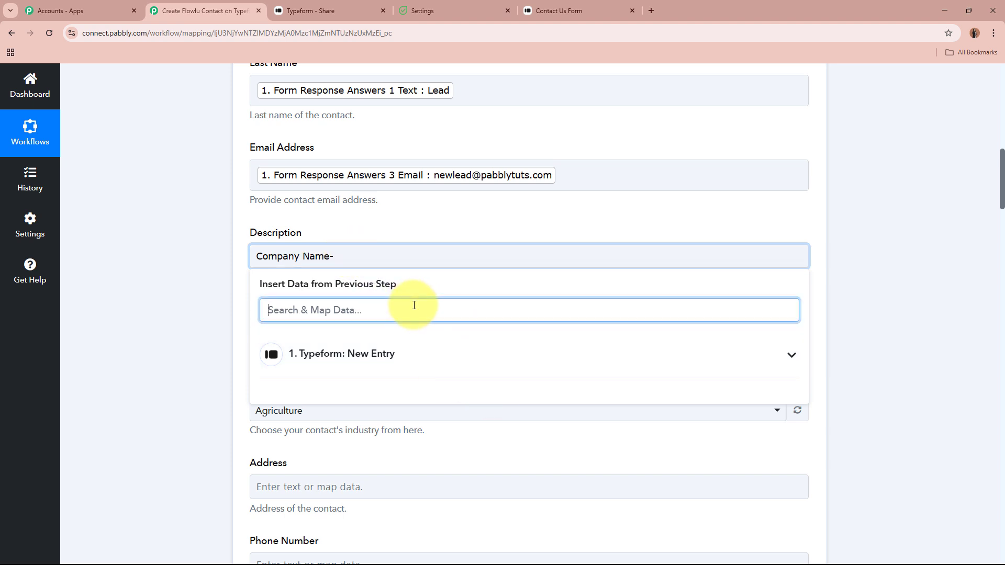
type("com")
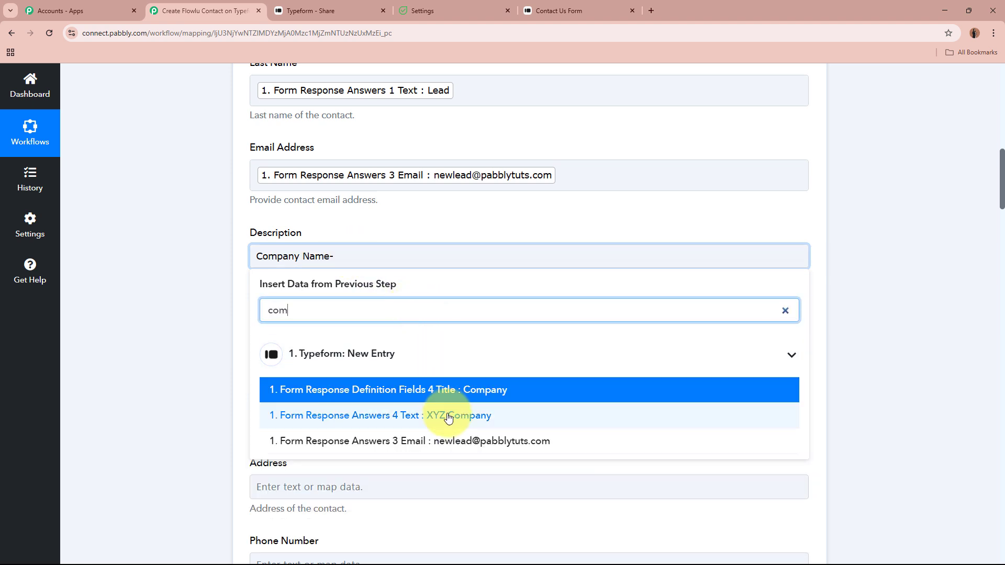
left_click(448, 417)
left_click(174, 303)
Set the contact Category to Qualified Lead
scroll(399, 126, "down", 4)
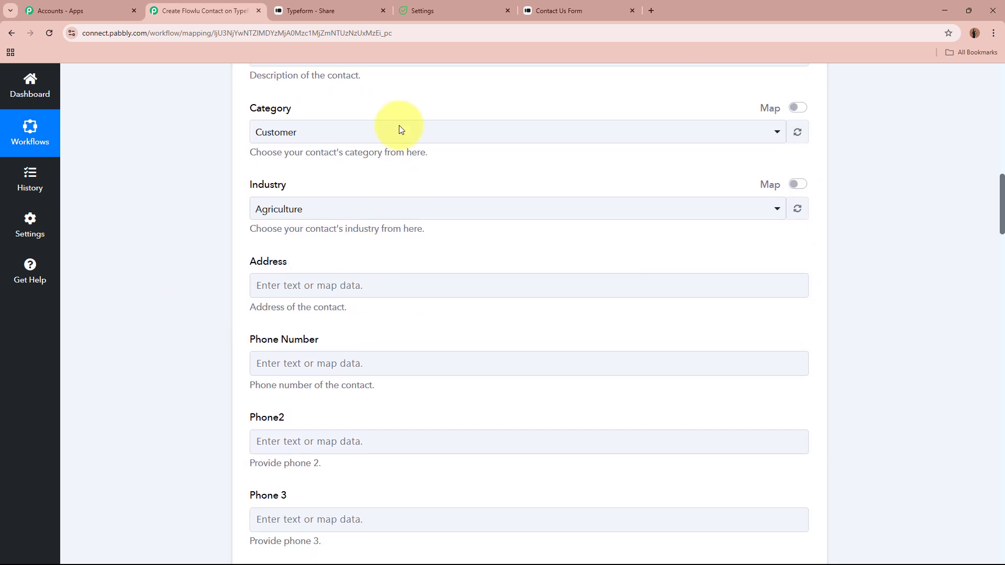
left_click(337, 134)
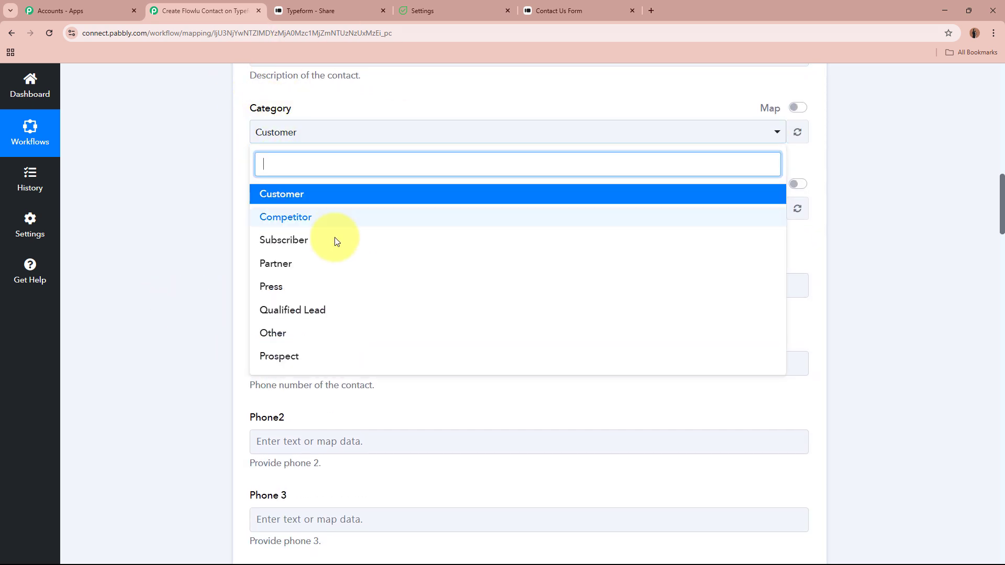
left_click(321, 310)
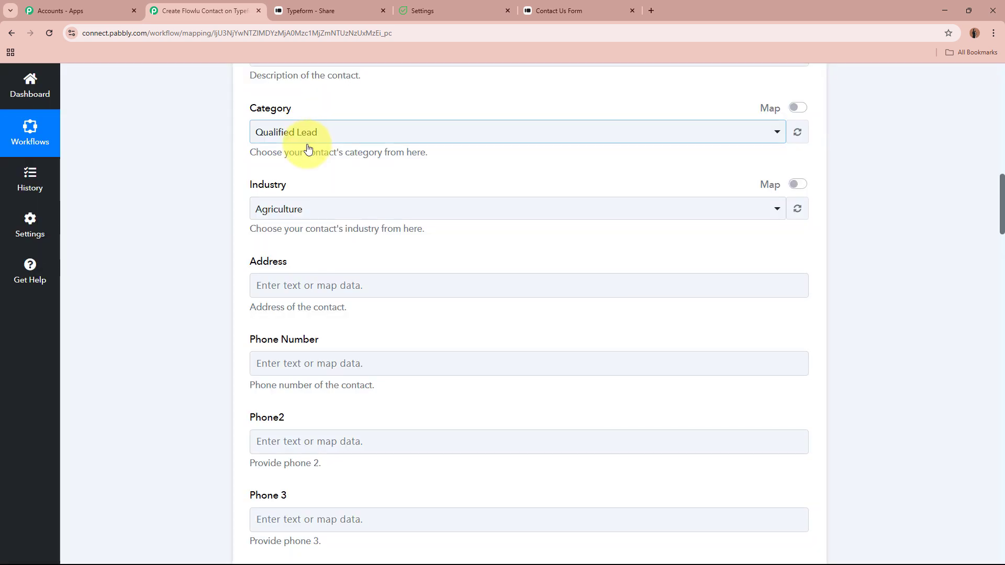
Switch Industry to map mode and delete its default '1', leaving it blank
left_click(792, 183)
left_click(438, 205)
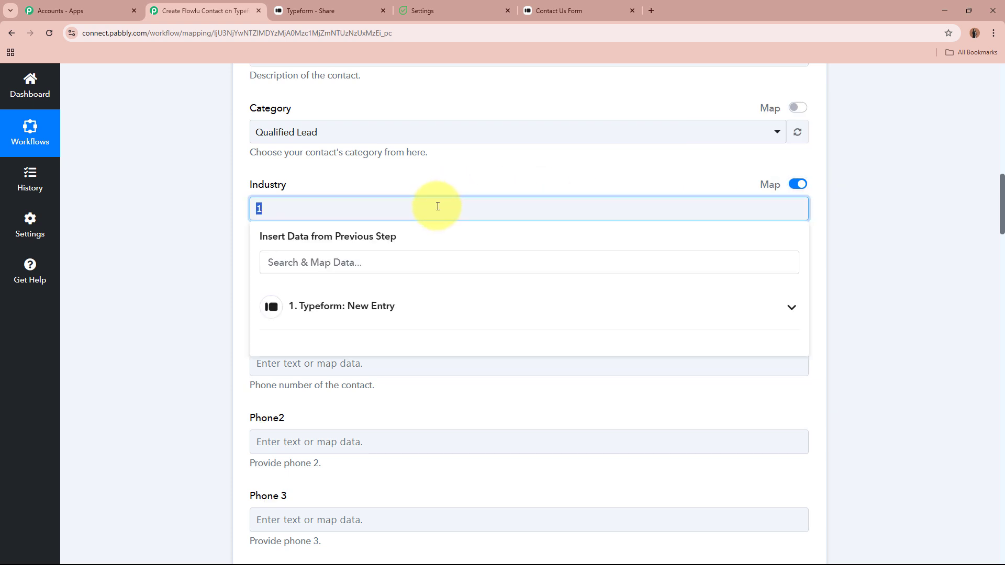
key("BackSpace")
left_click(180, 221)
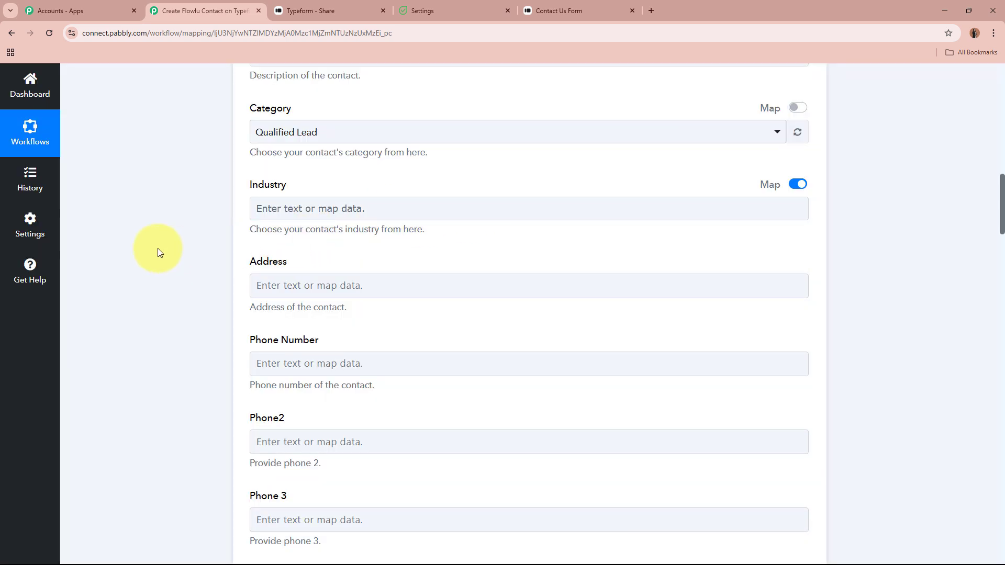
Map Address to the '123, New Town' answer and Phone Number to the phone answer
scroll(158, 248, "down", 1)
left_click(370, 238)
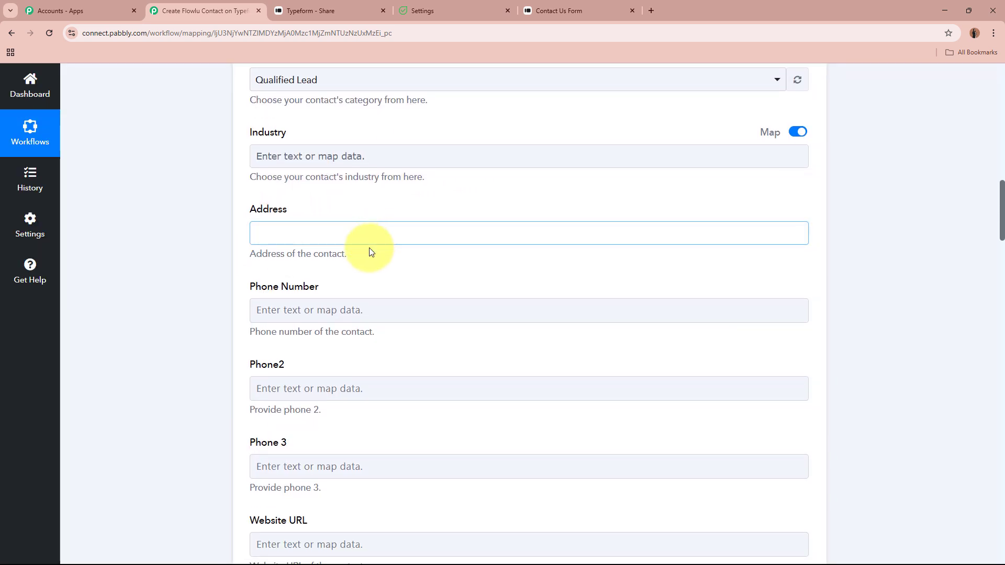
type("123")
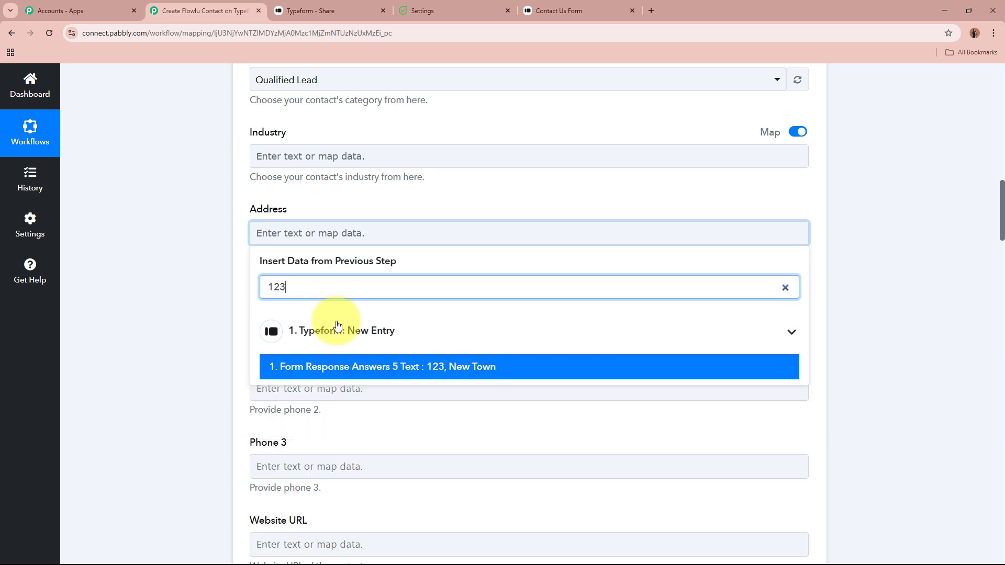
left_click(336, 366)
left_click(194, 315)
scroll(233, 296, "down", 2)
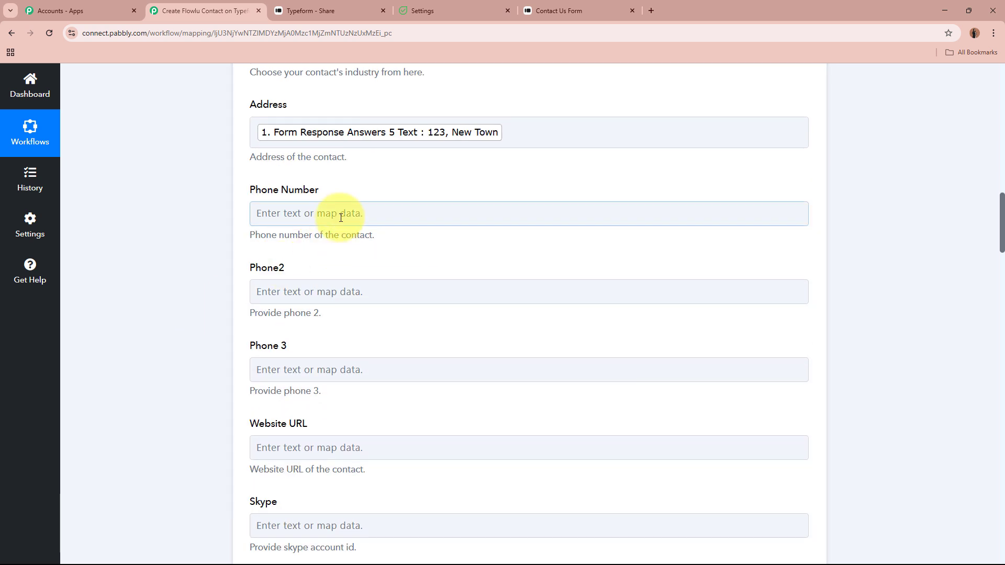
left_click(340, 217)
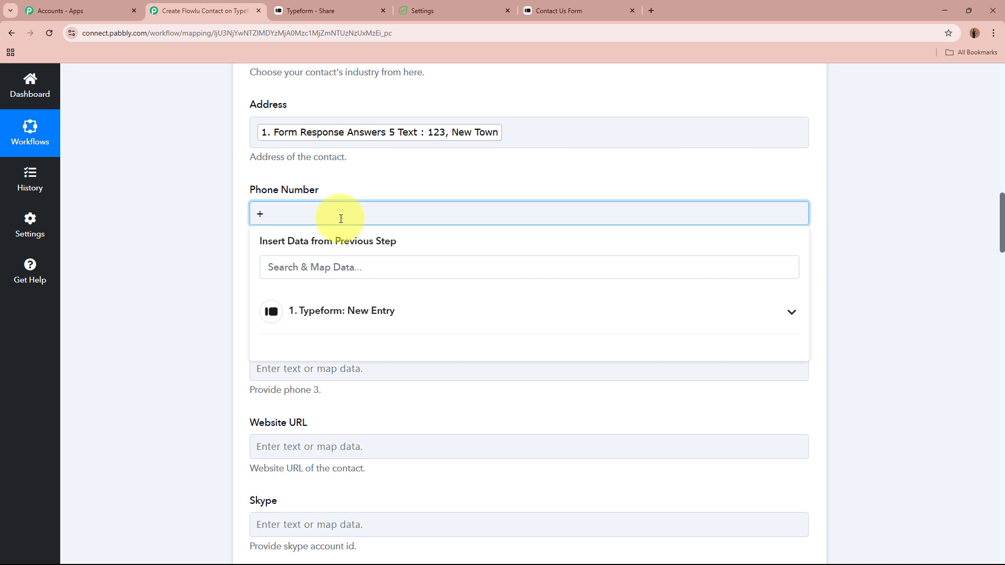
key("BackSpace")
left_click(314, 266)
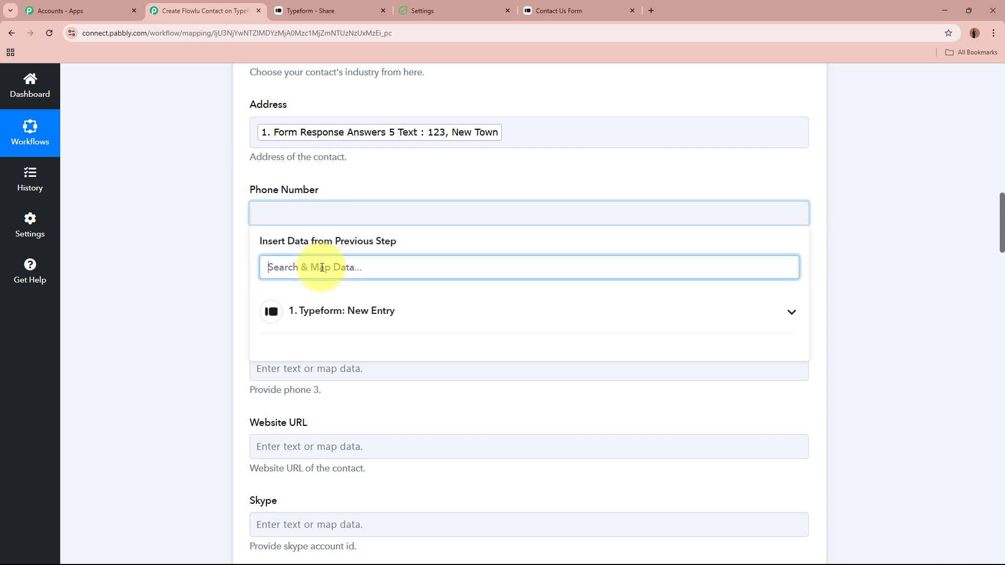
type("+")
left_click(340, 346)
left_click(167, 303)
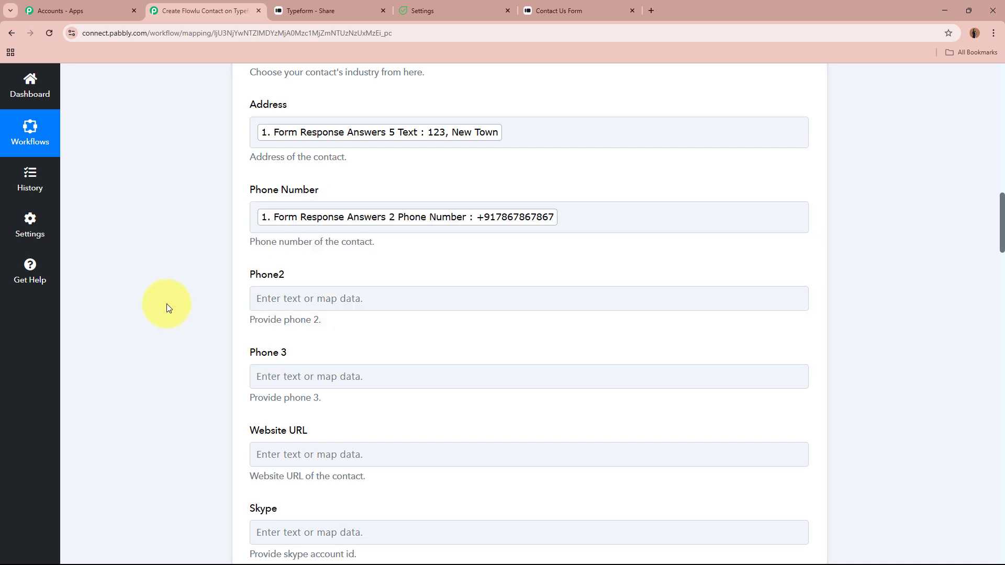
Map Shipping Country to the Typeform India answer
scroll(194, 293, "down", 2)
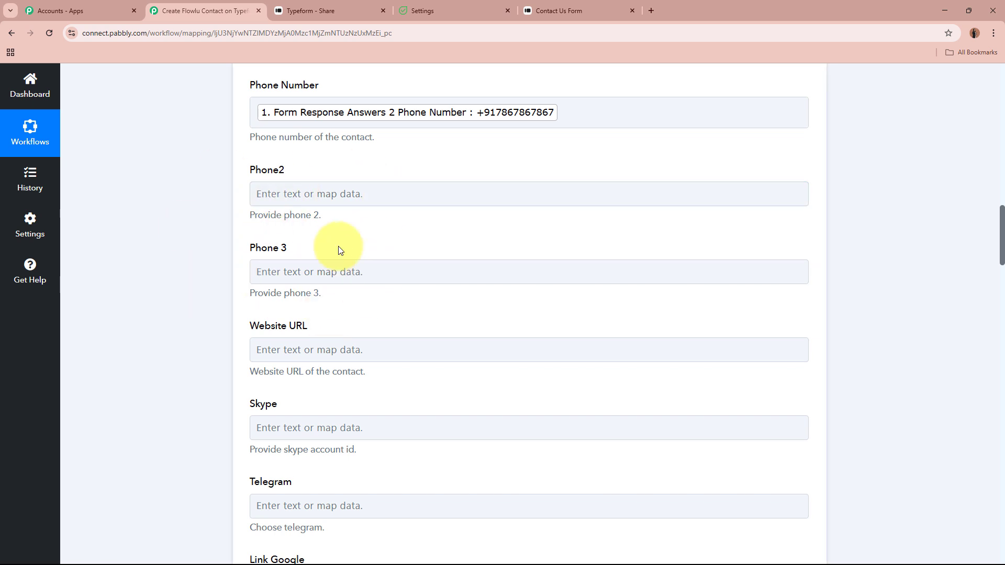
scroll(265, 259, "down", 2)
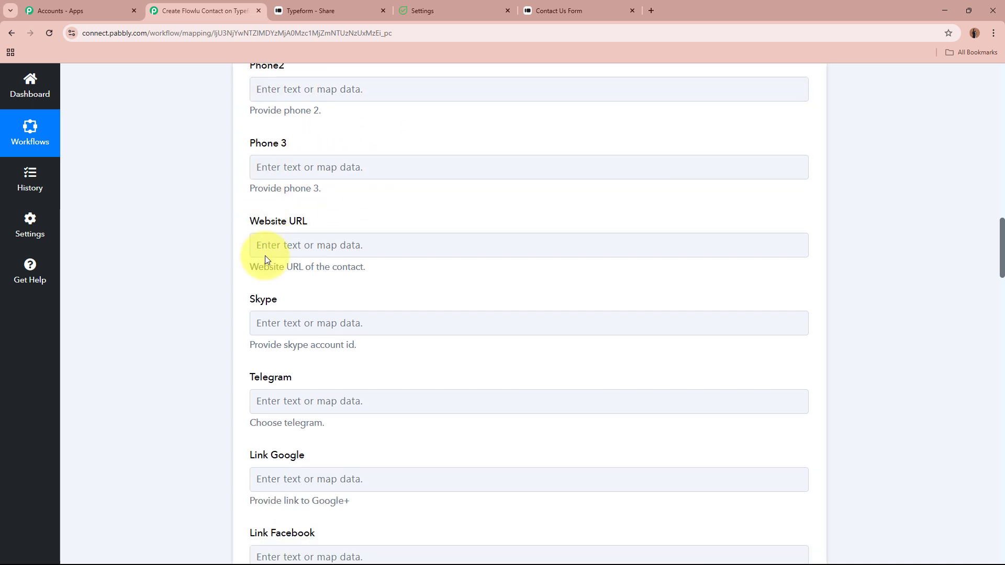
scroll(265, 259, "down", 2)
scroll(253, 259, "down", 3)
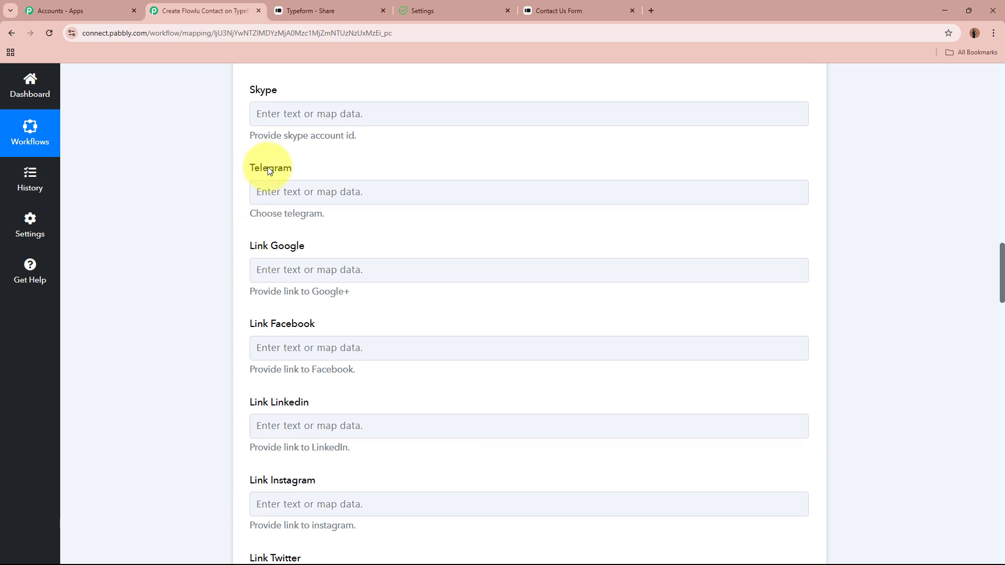
scroll(428, 428, "down", 3)
scroll(430, 431, "down", 10)
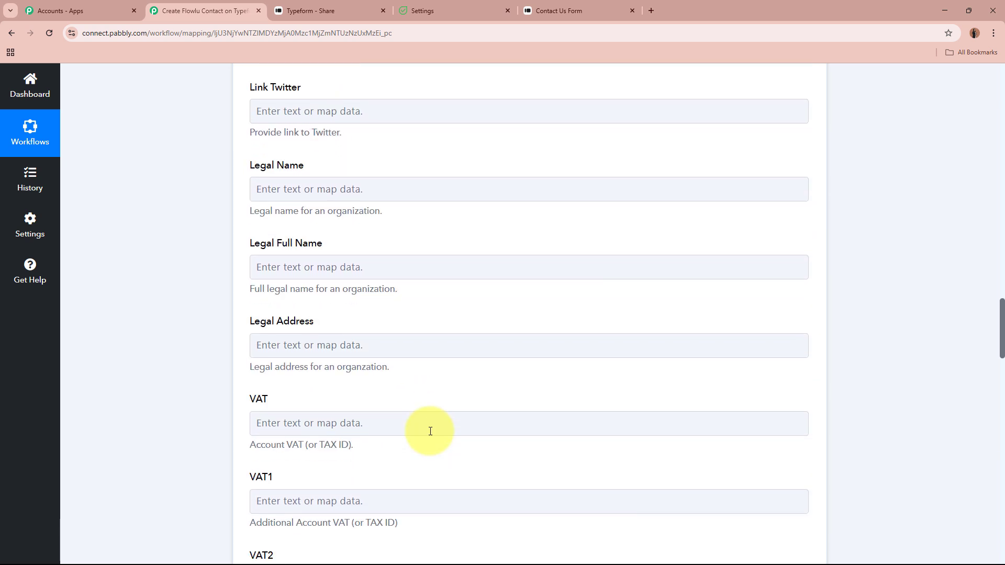
scroll(430, 431, "down", 6)
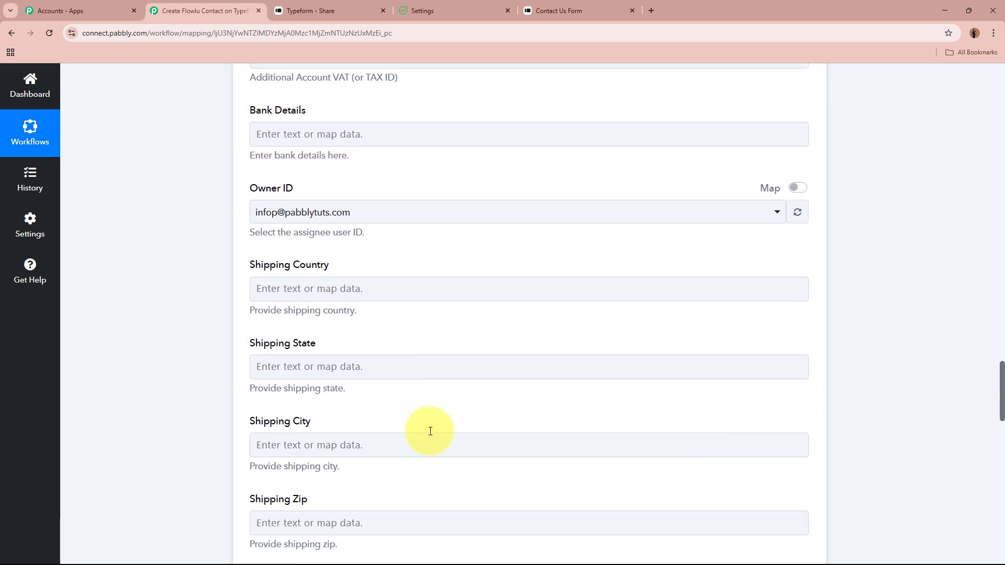
left_click(352, 288)
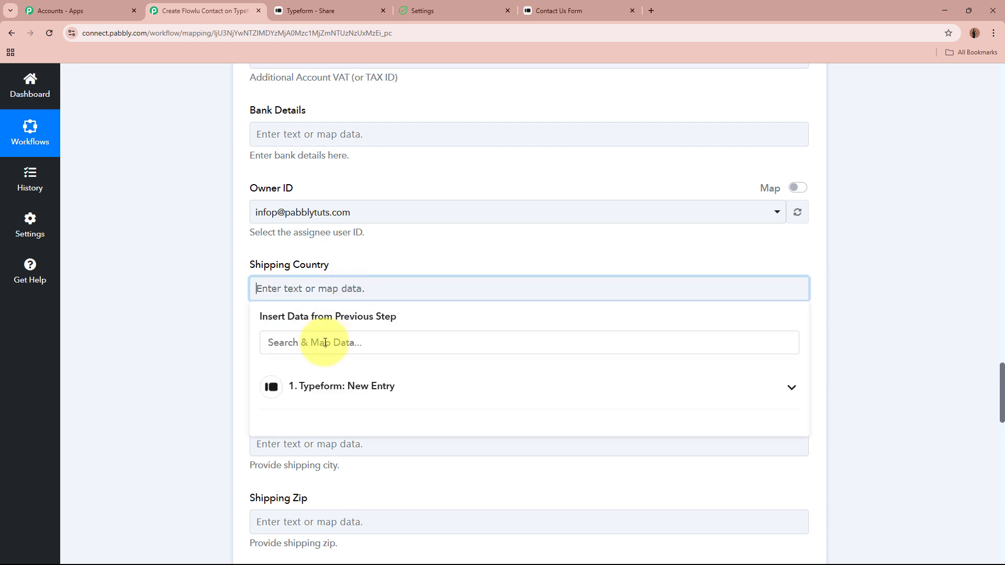
left_click(324, 342)
type("in")
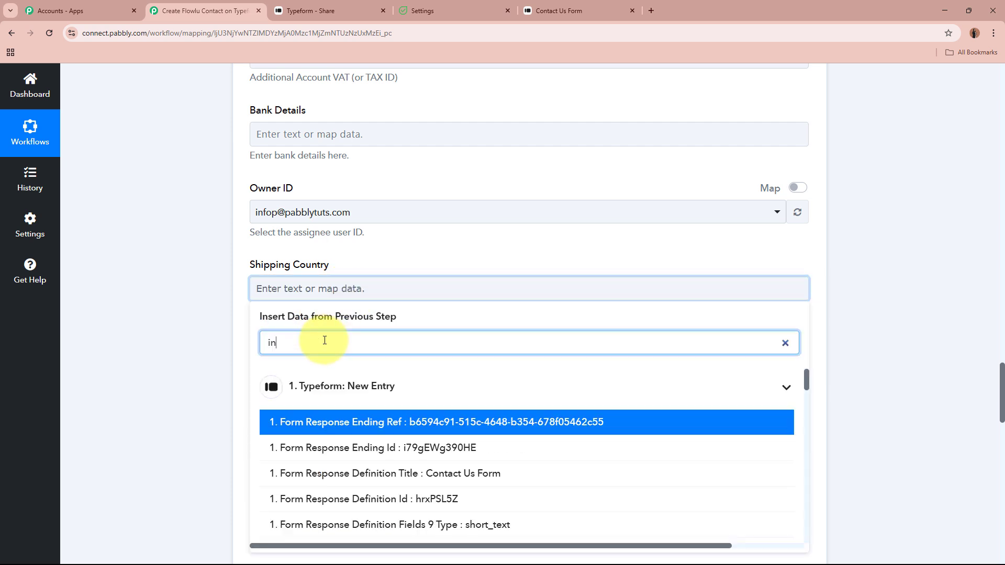
type("d")
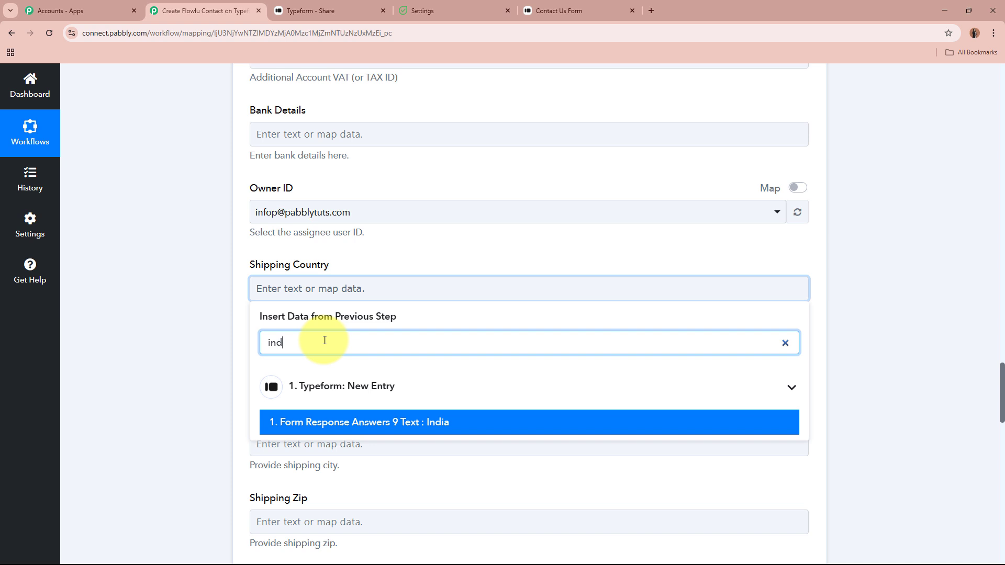
left_click(478, 430)
left_click(137, 253)
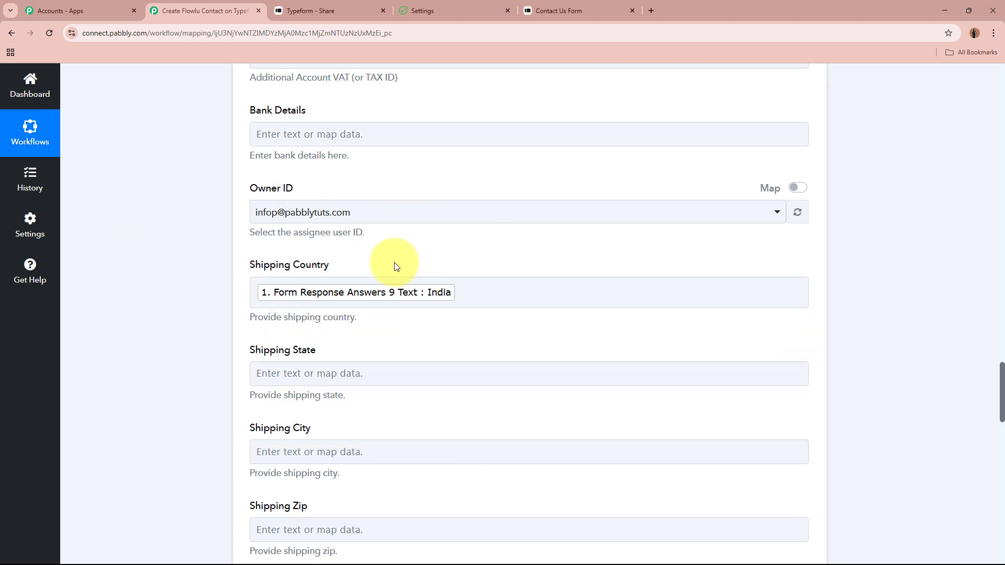
left_click_drag(298, 233, 388, 236)
left_click(231, 262)
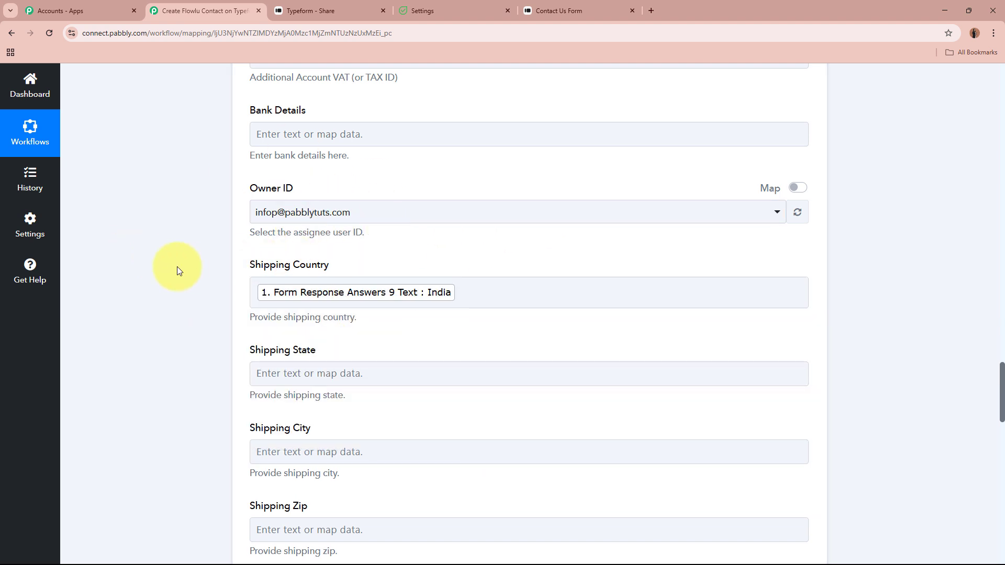
Map Shipping State to Madhya Pradesh and Shipping City to Bhopal
scroll(180, 266, "down", 3)
left_click(361, 219)
left_click(350, 266)
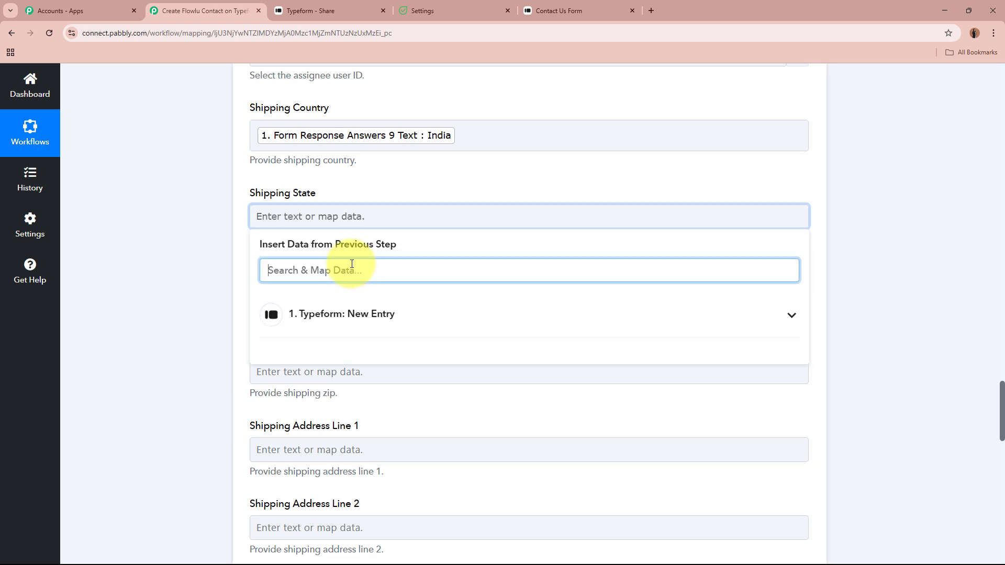
type("ma")
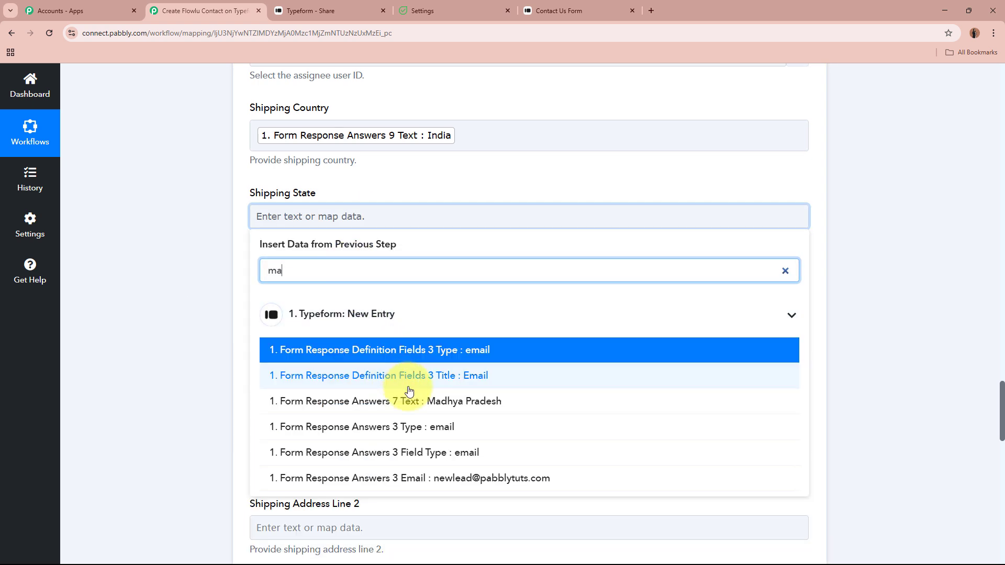
left_click(455, 401)
scroll(156, 269, "down", 2)
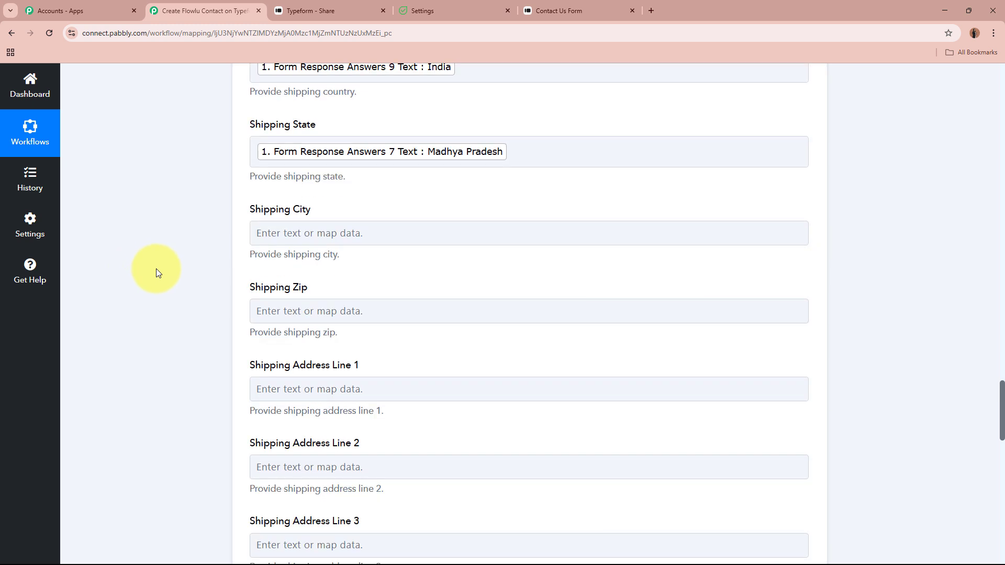
left_click(324, 197)
left_click(313, 251)
type("bho")
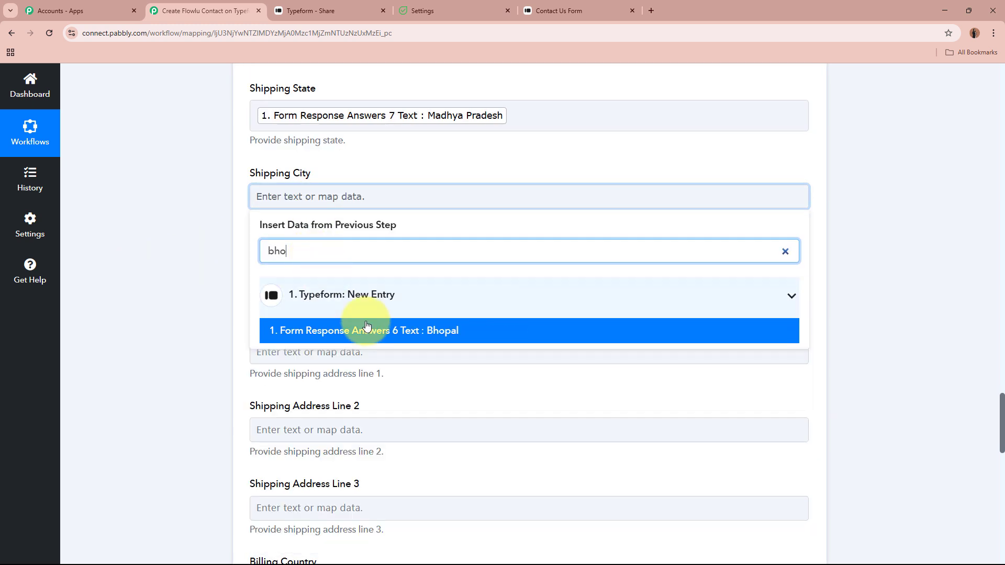
left_click(551, 329)
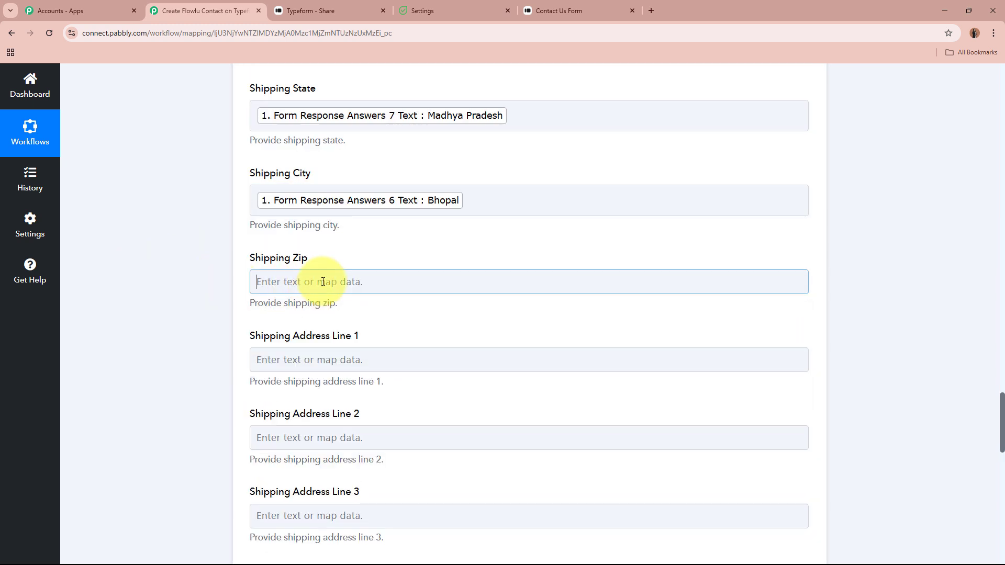
Map Shipping Zip to 462000 and Shipping Address Line 1 to '123, New Town'
left_click(325, 280)
left_click(322, 335)
type("46")
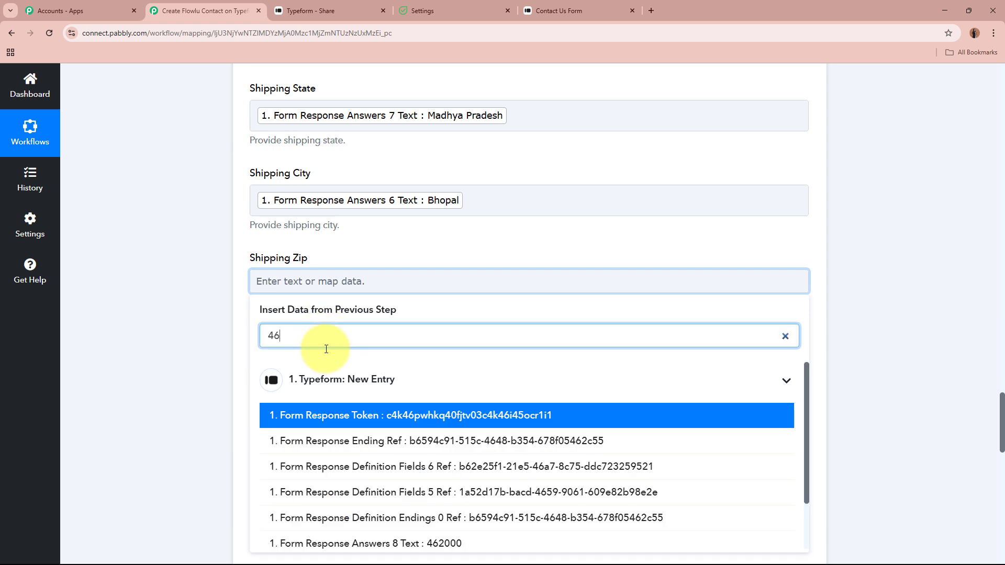
left_click(449, 541)
scroll(167, 340, "down", 3)
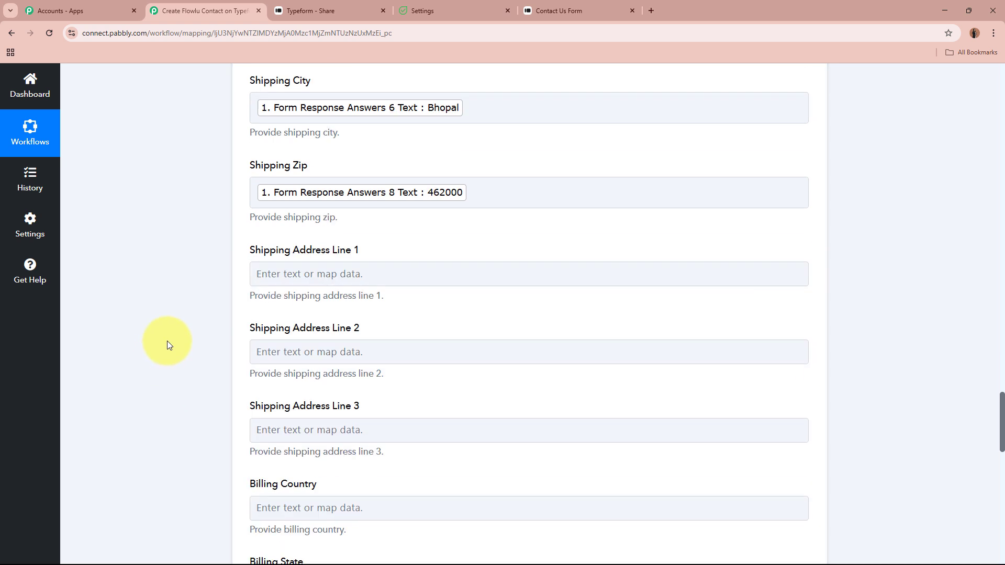
left_click(334, 217)
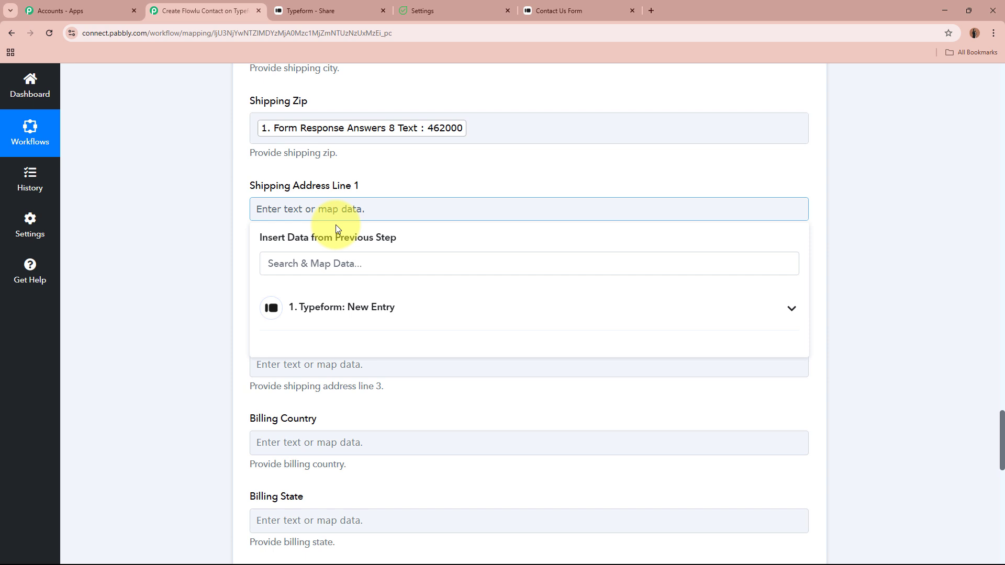
left_click(341, 266)
type("12")
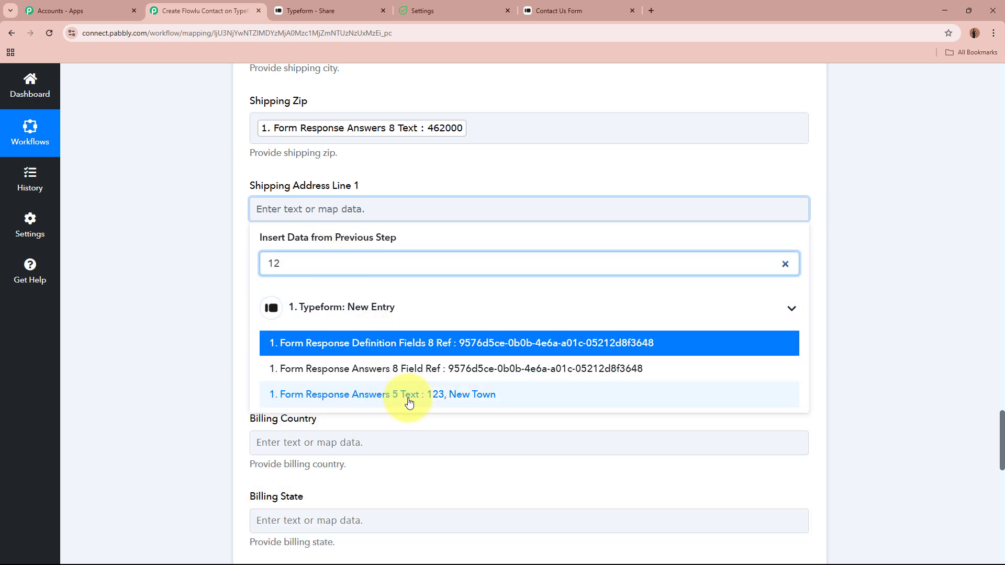
left_click(404, 331)
scroll(202, 294, "down", 5)
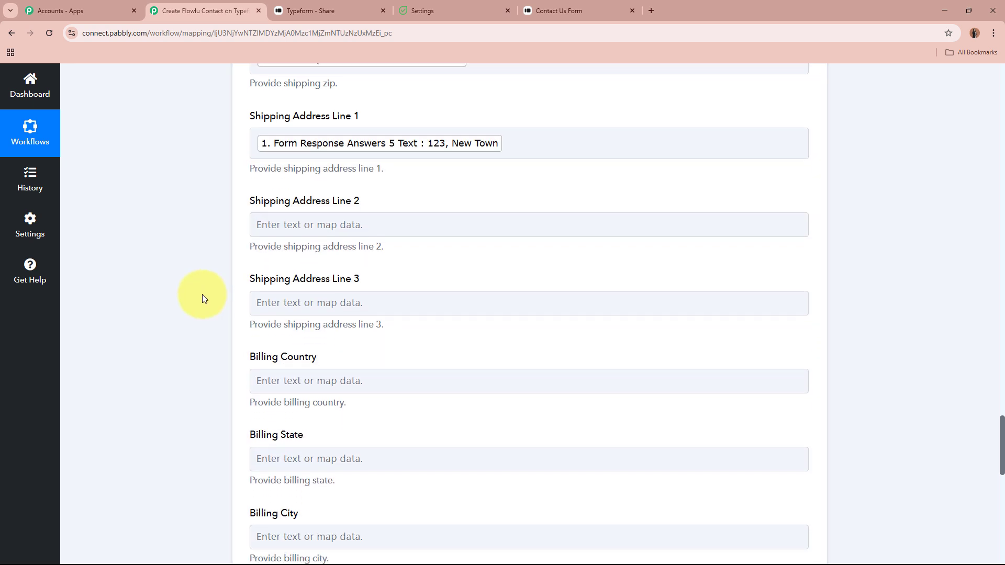
Map Billing Country to the Typeform answer India and Billing State to Madhya Pradesh
left_click(330, 189)
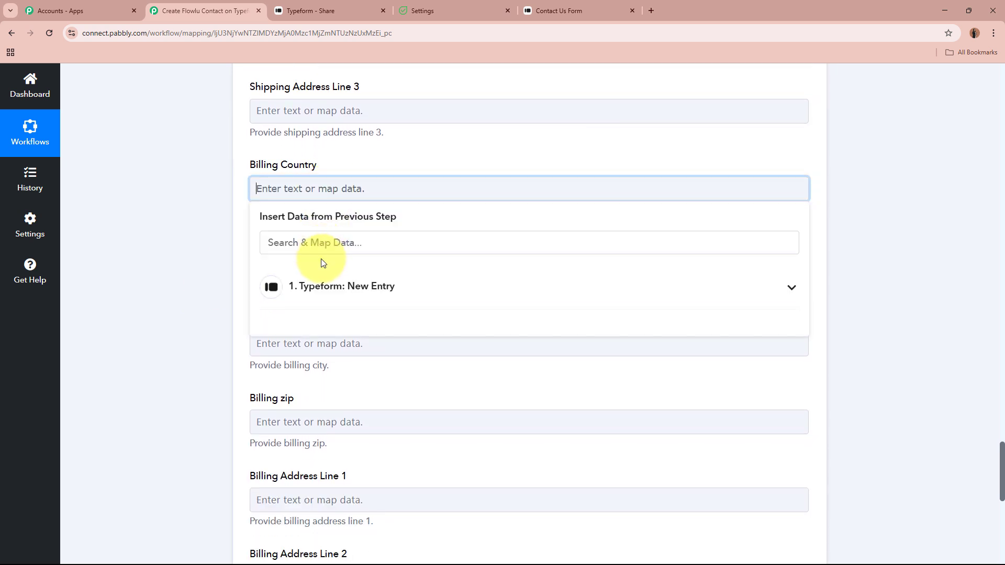
left_click(328, 244)
type("ind")
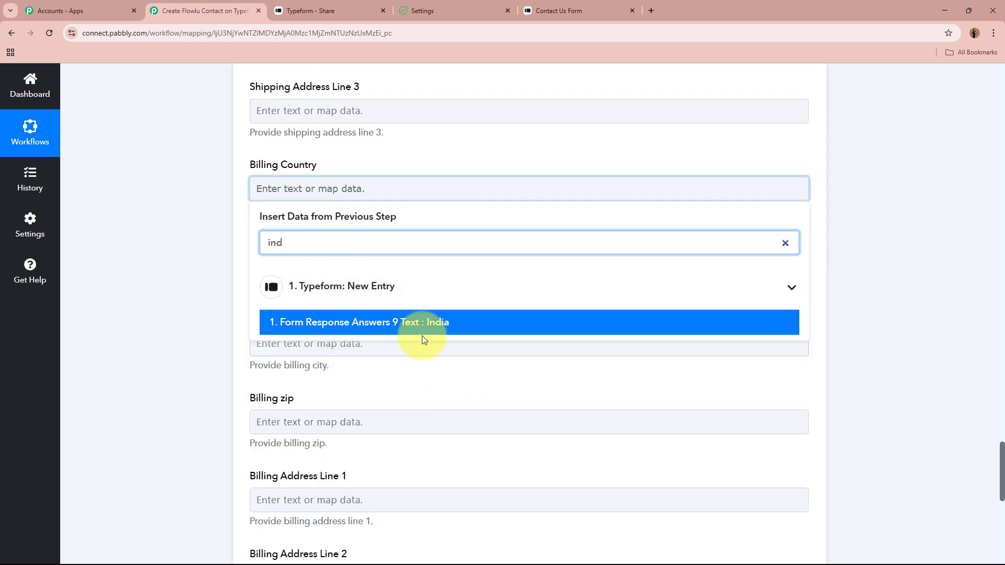
left_click(424, 325)
left_click(199, 245)
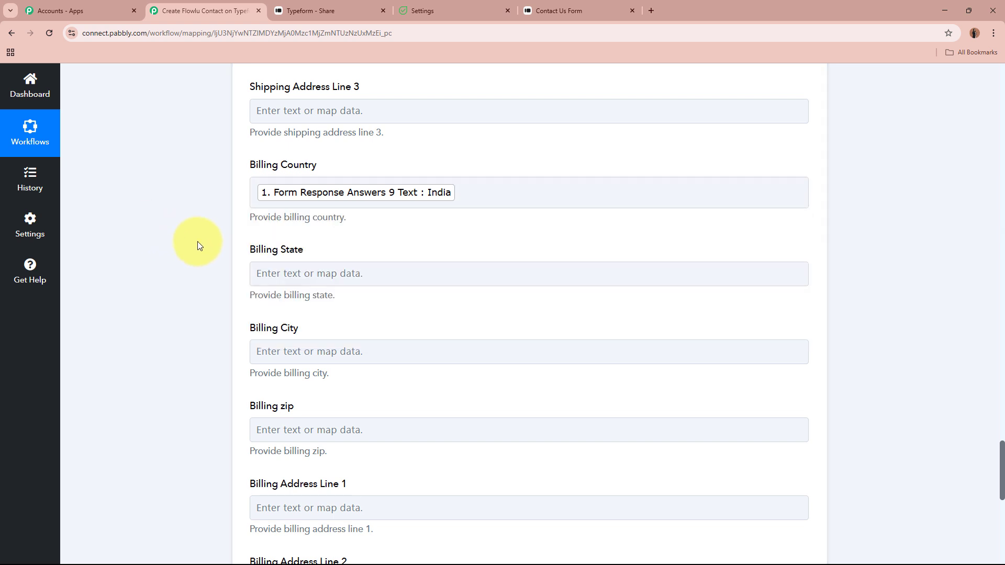
left_click(332, 282)
left_click(328, 329)
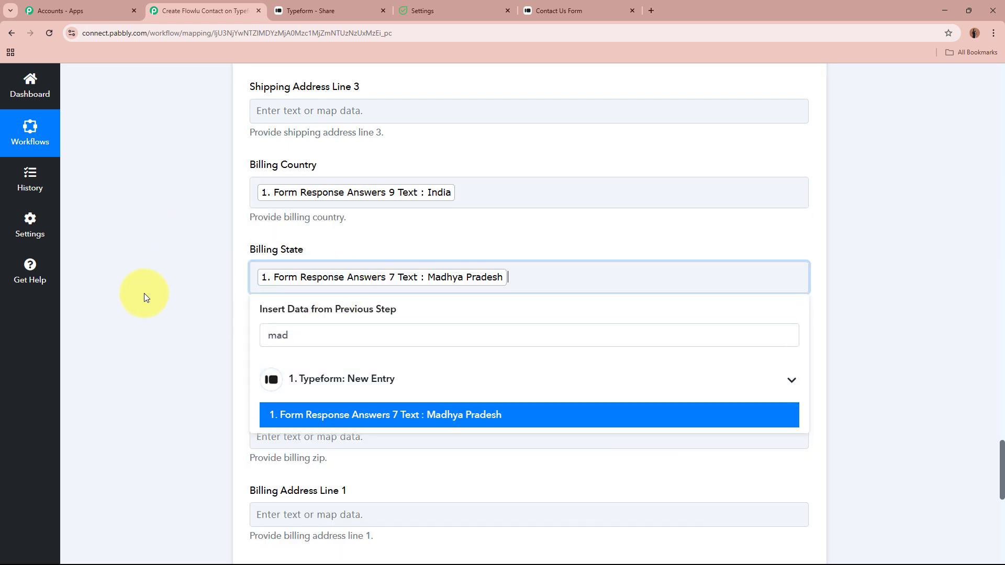
scroll(193, 294, "down", 4)
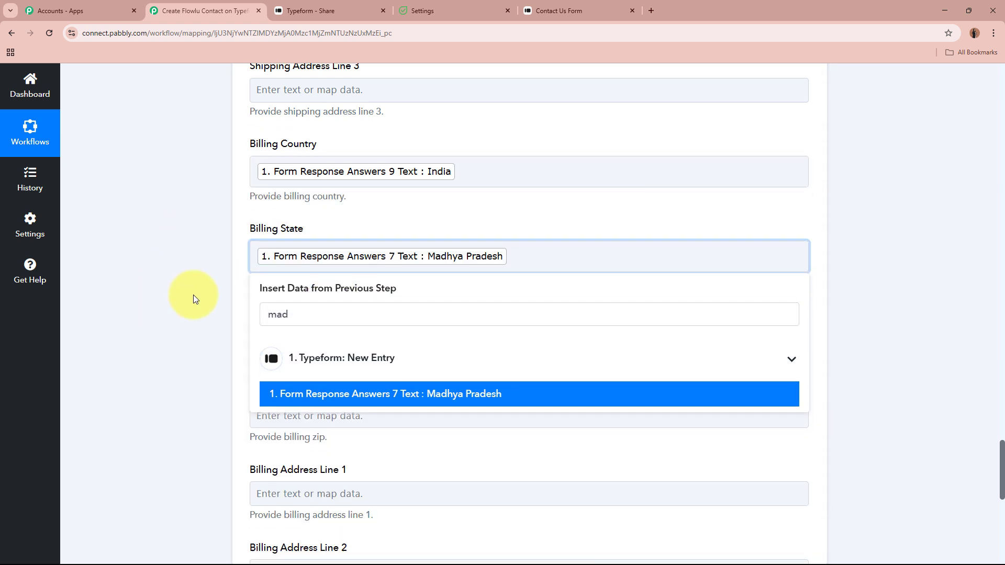
left_click(193, 294)
Map Billing City to the Bhopal answer and Billing zip to 462000
left_click(344, 148)
left_click(343, 201)
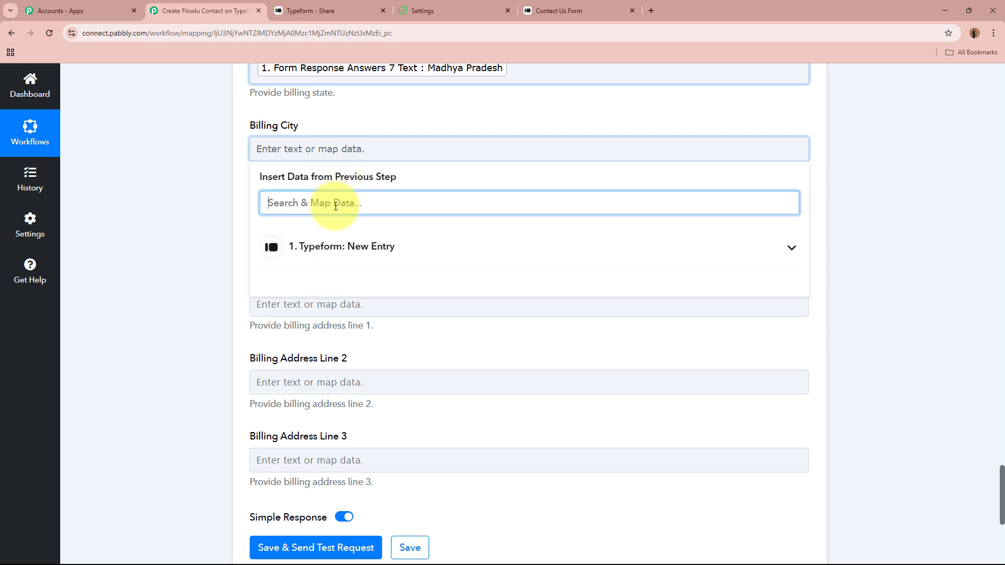
type("bhop")
left_click(359, 281)
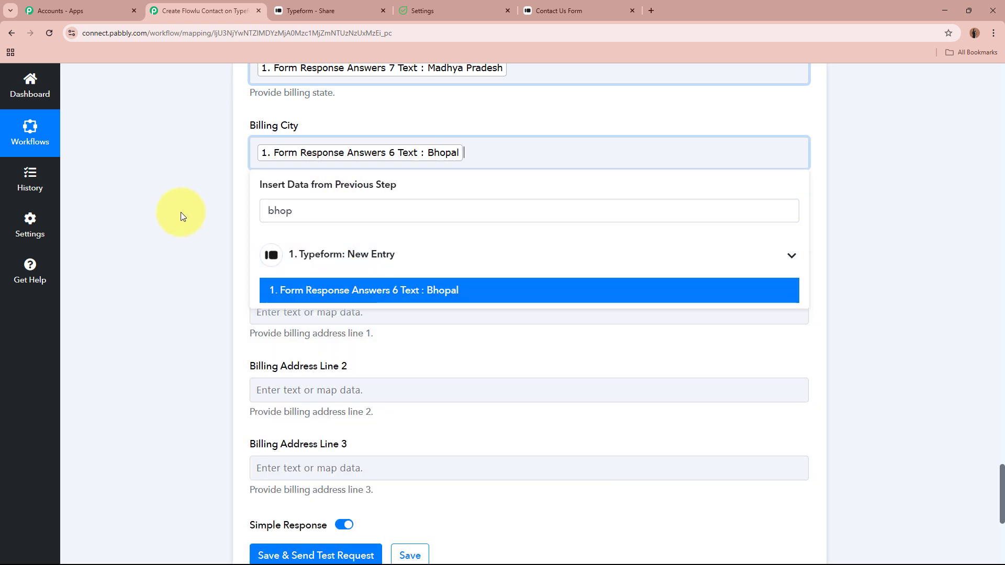
left_click(180, 215)
left_click(323, 234)
left_click(321, 287)
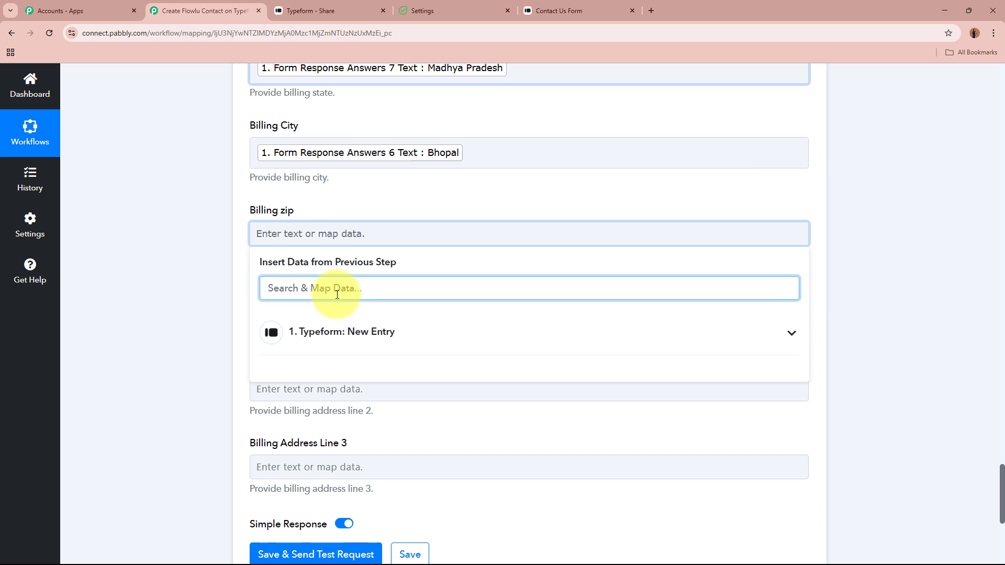
type("462")
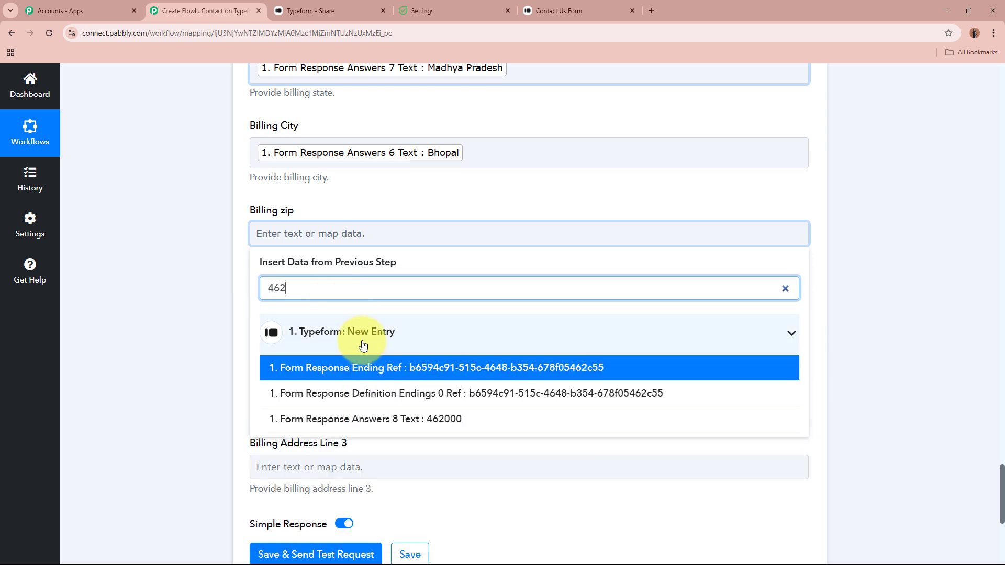
left_click(218, 292)
left_click(312, 234)
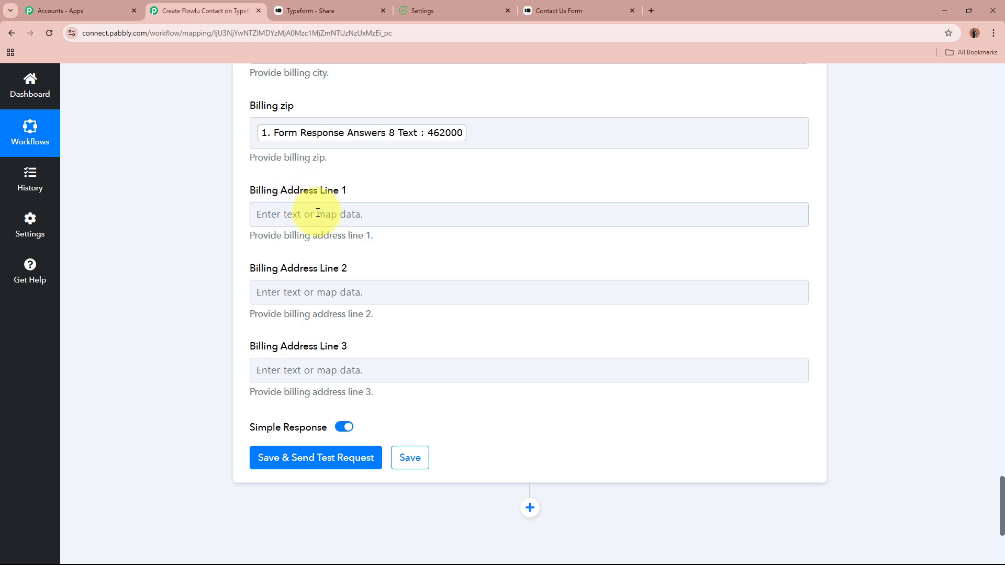
Map Billing Address Line 1 to the Typeform answer '123, New Town'
left_click(318, 213)
type("1")
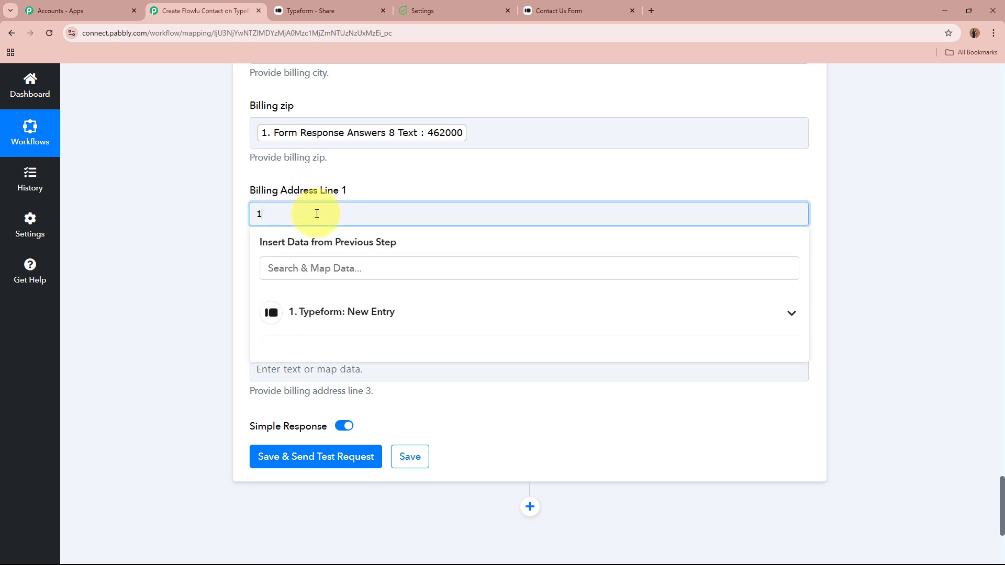
type("23")
key("BackSpace")
key("BackSpace")
key("BackSpace")
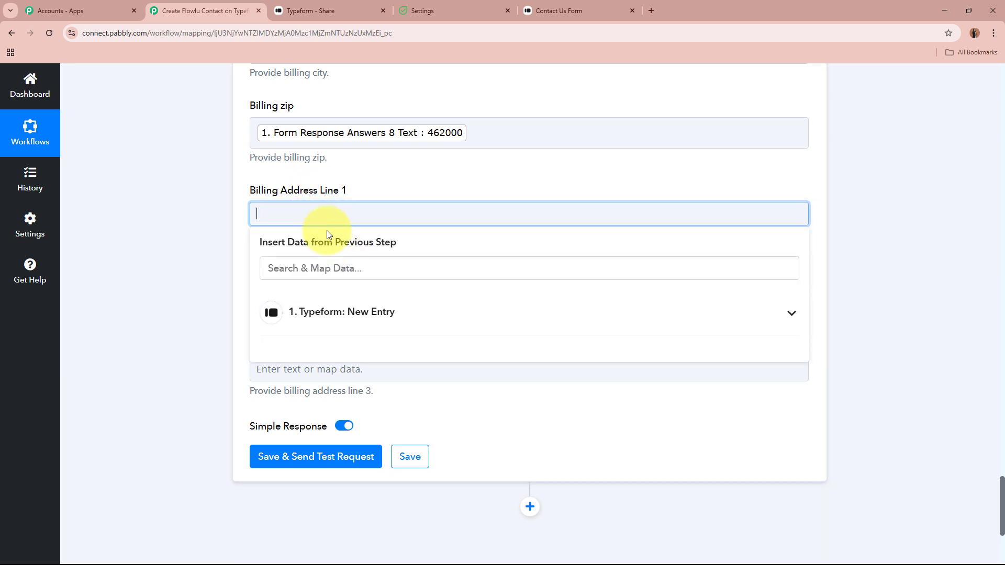
left_click(326, 267)
type("3")
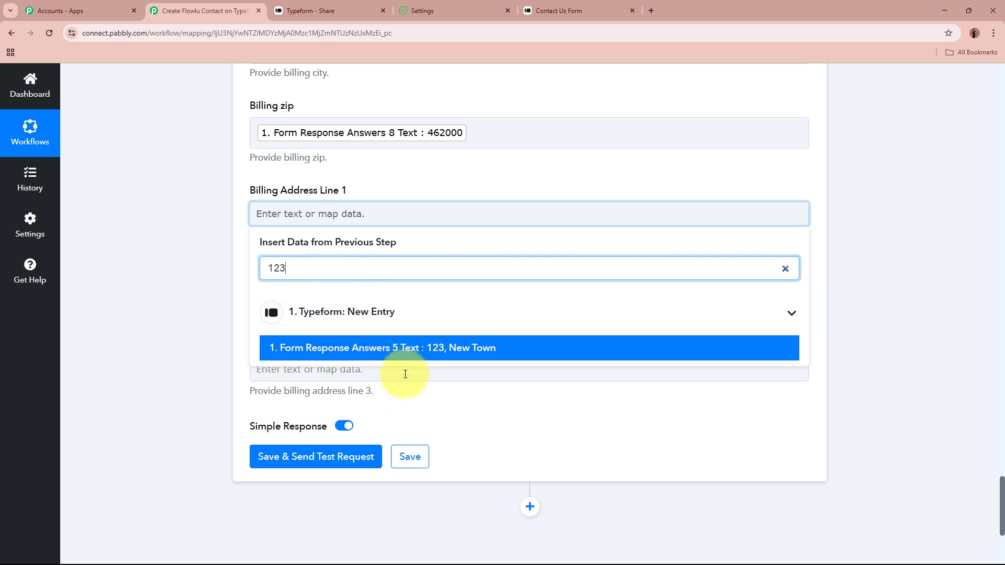
left_click(335, 348)
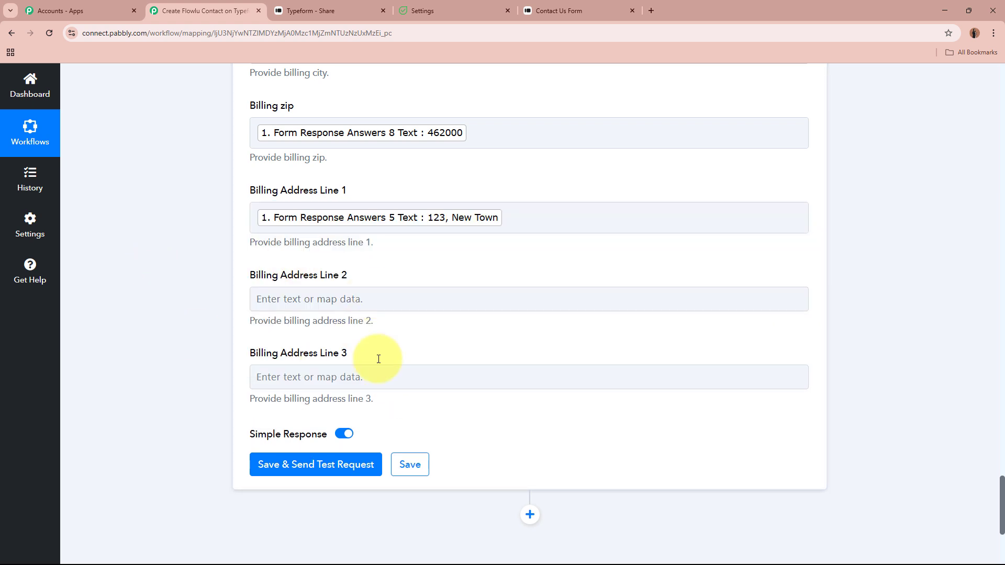
scroll(181, 270, "down", 5)
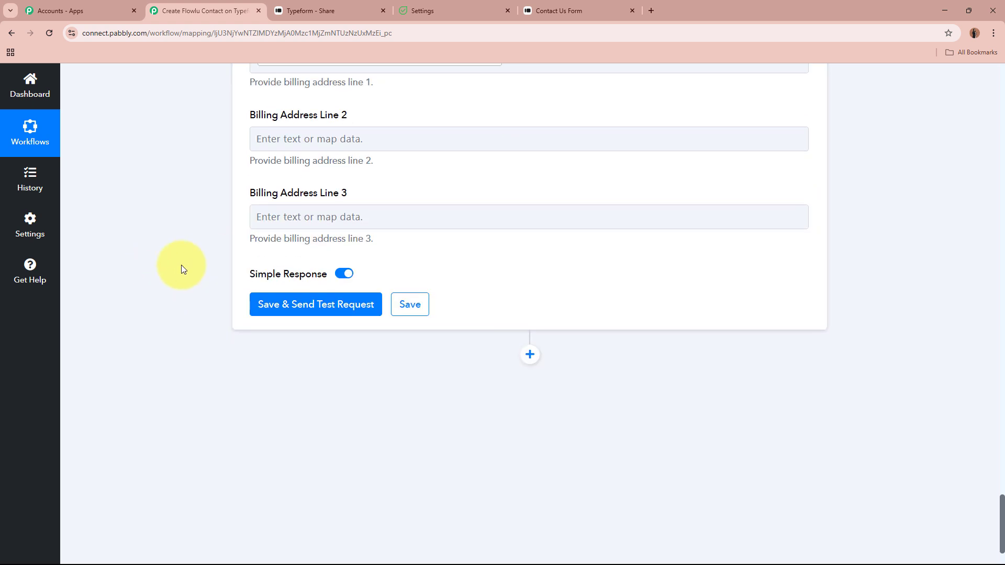
Save the Flowlu action and send a test request, getting Response Ids 27 and 63
left_click(268, 228)
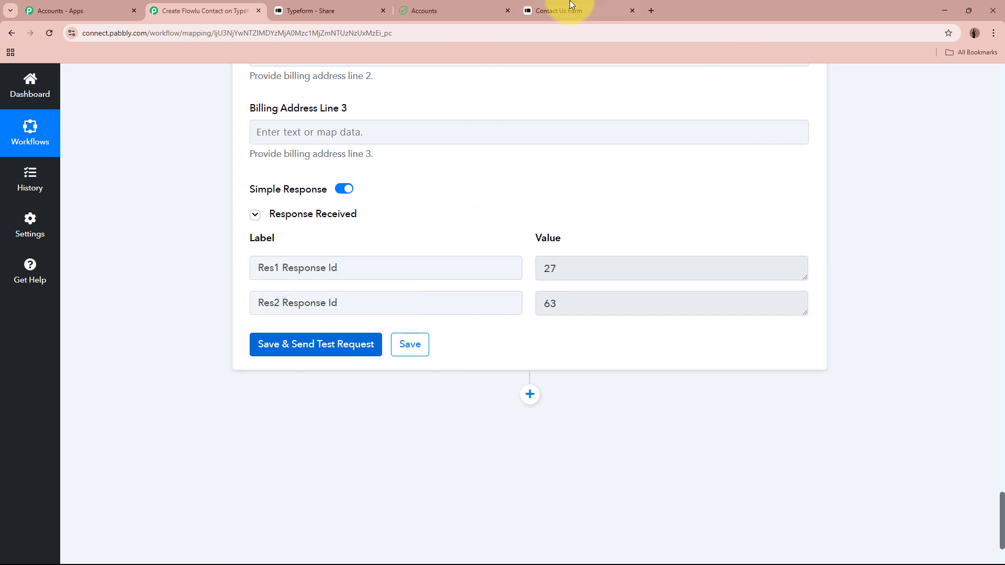
In Flowlu Accounts, check that New Lead's Other tab shows 123, New Town, Bhopal, Madhya Pradesh, India, 462000
left_click(461, 10)
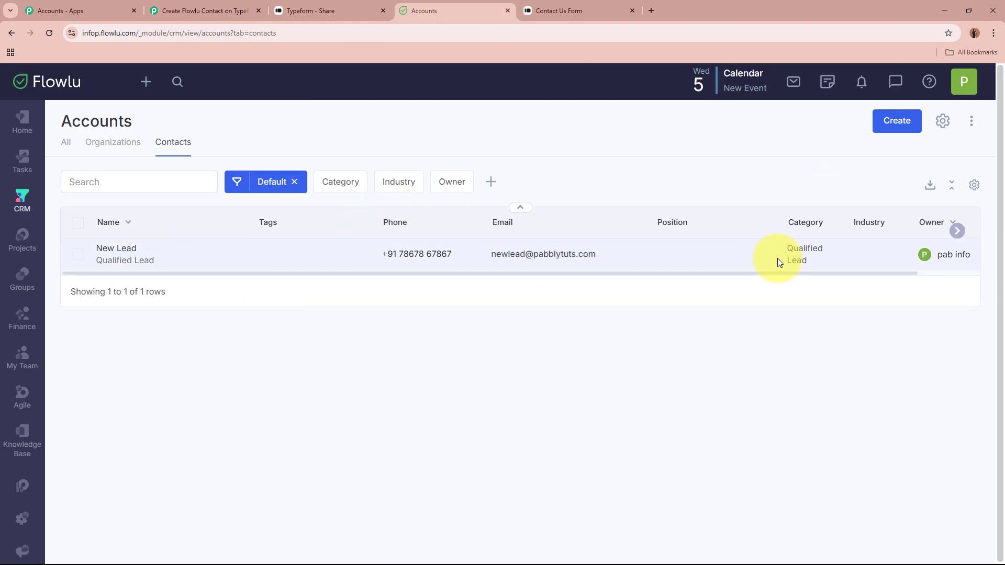
left_click(103, 248)
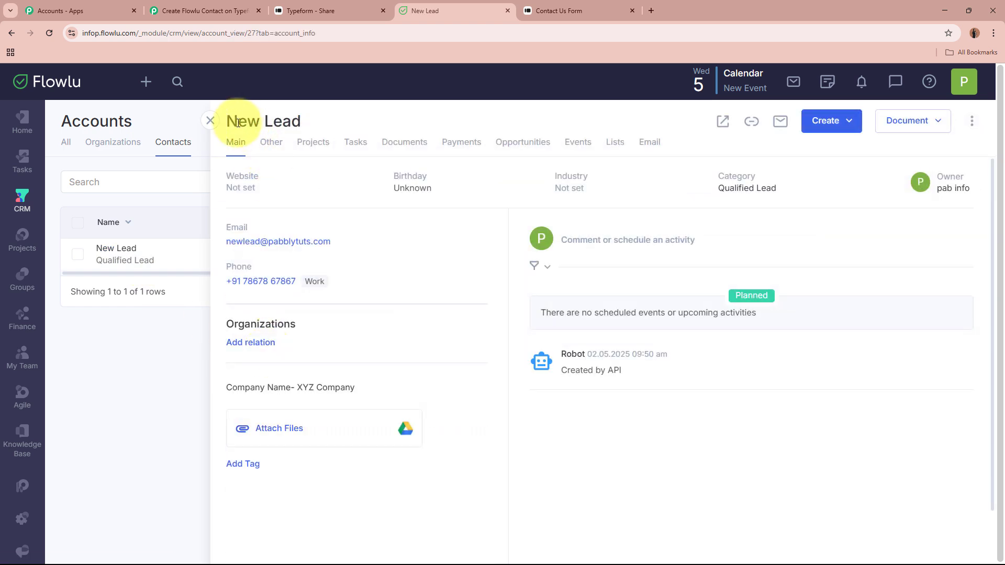
triple_click(249, 125)
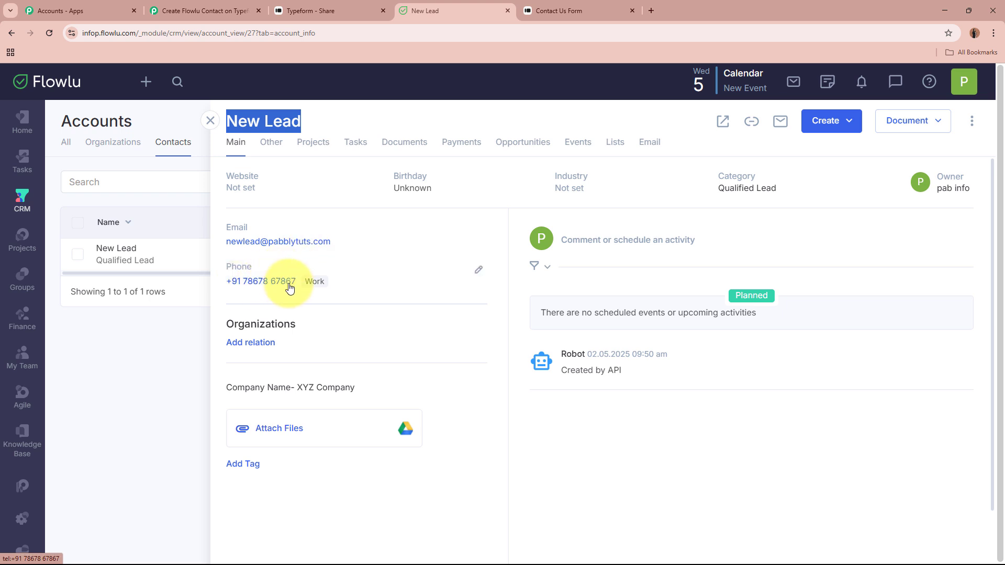
left_click(270, 145)
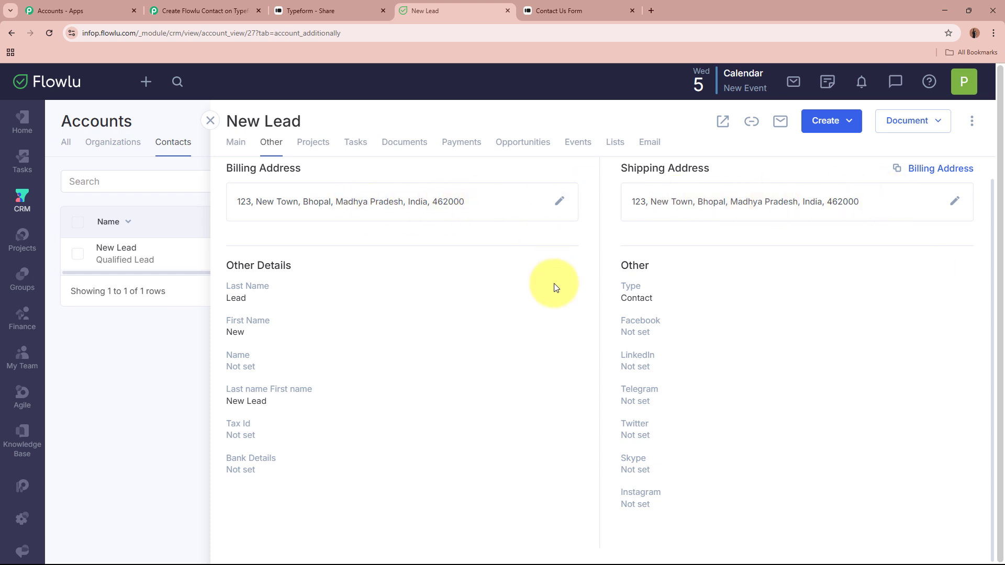
left_click(235, 141)
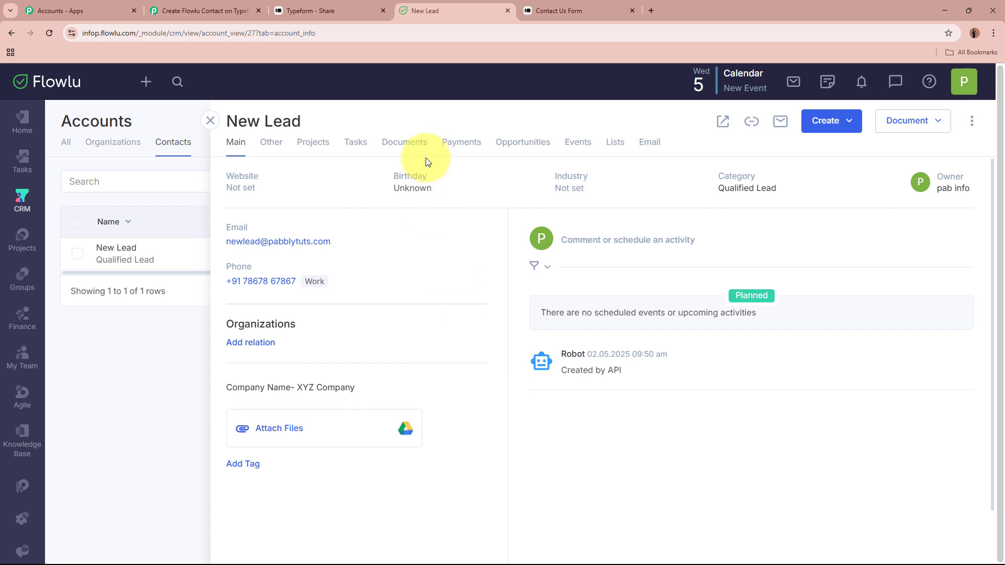
left_click(361, 6)
left_click(409, 3)
Back in Pabbly, scroll to the top and collapse the Flowlu Create CRM Account (Contact) step
left_click(205, 11)
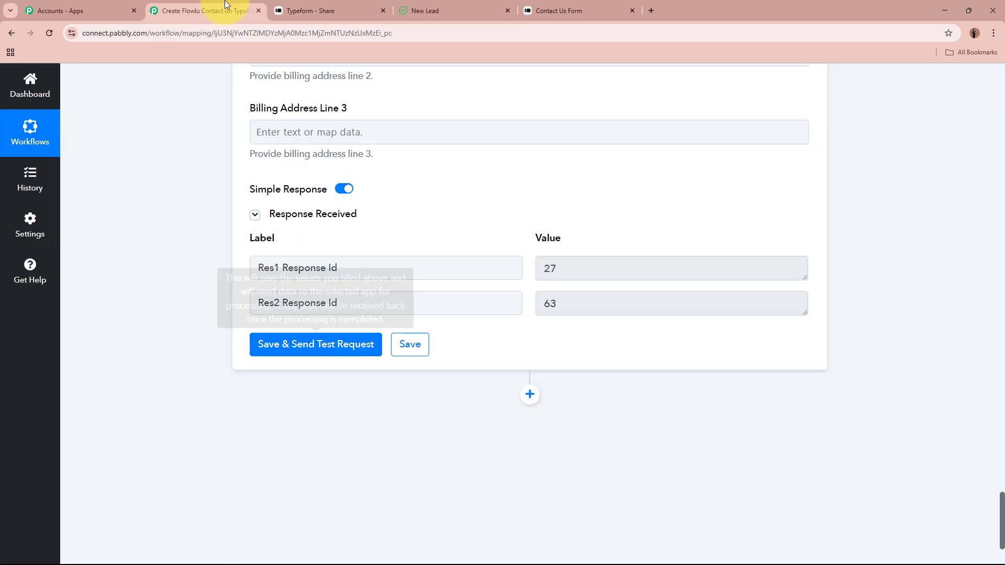
scroll(226, 260, "up", 10)
scroll(225, 261, "up", 20)
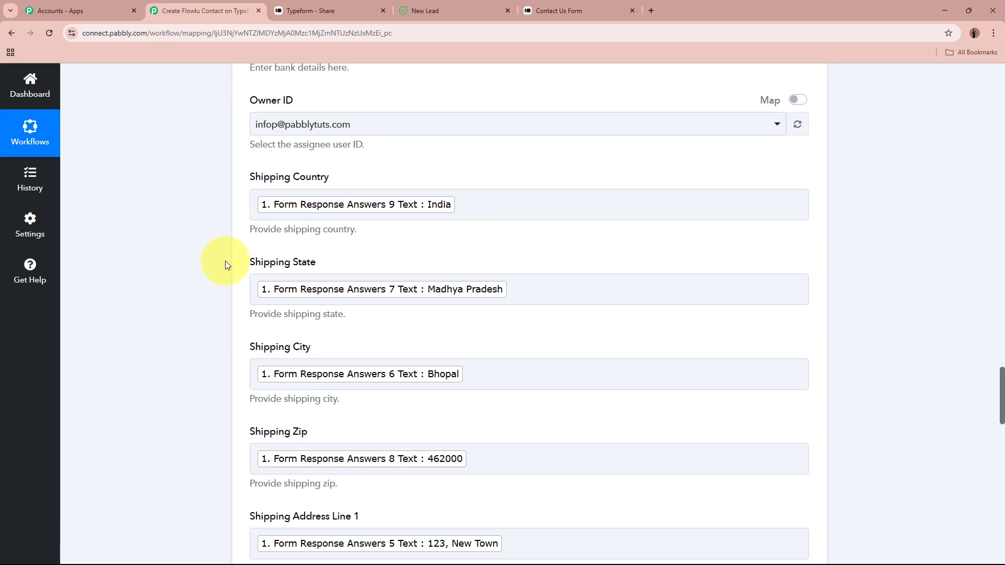
scroll(227, 264, "up", 20)
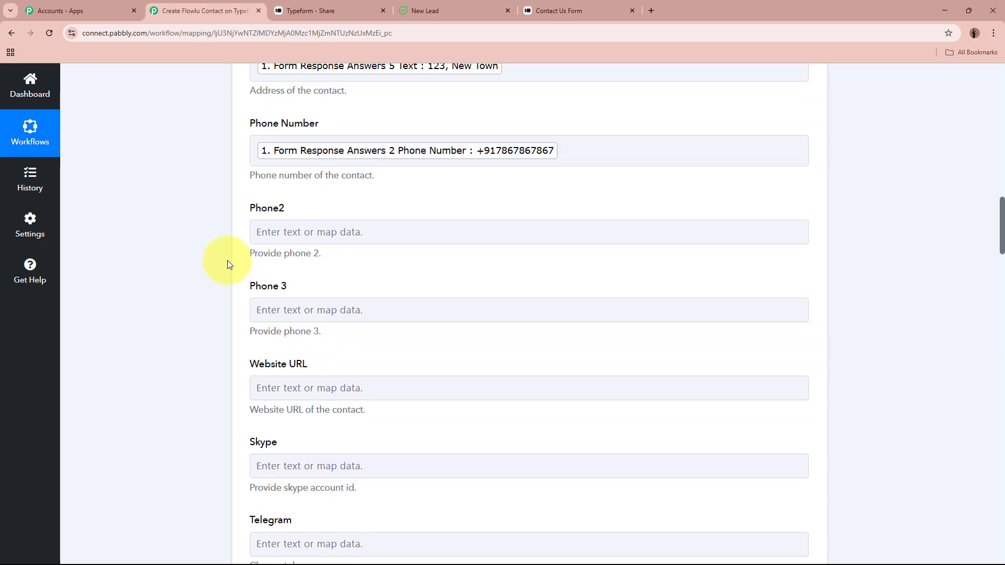
scroll(229, 268, "up", 1)
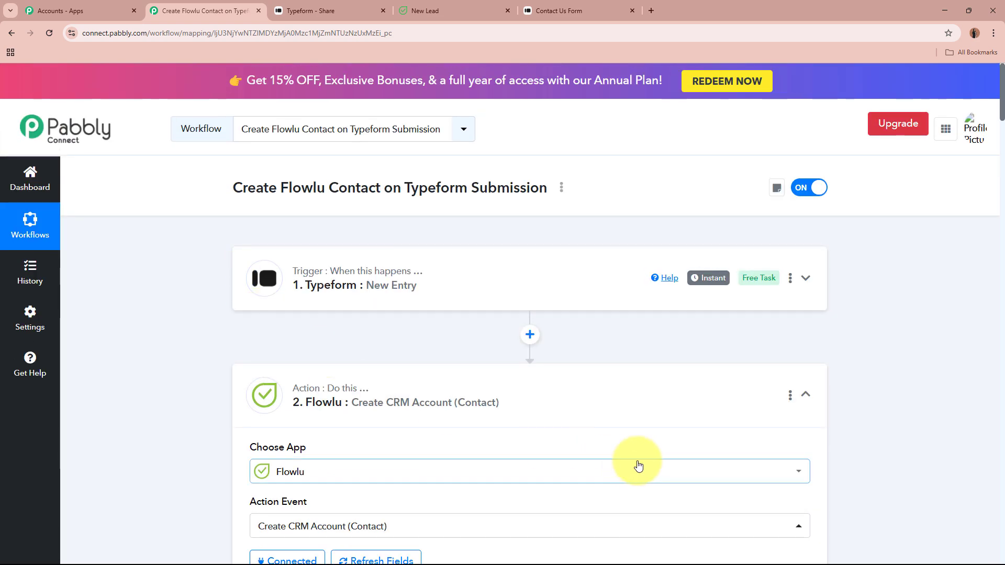
left_click(650, 404)
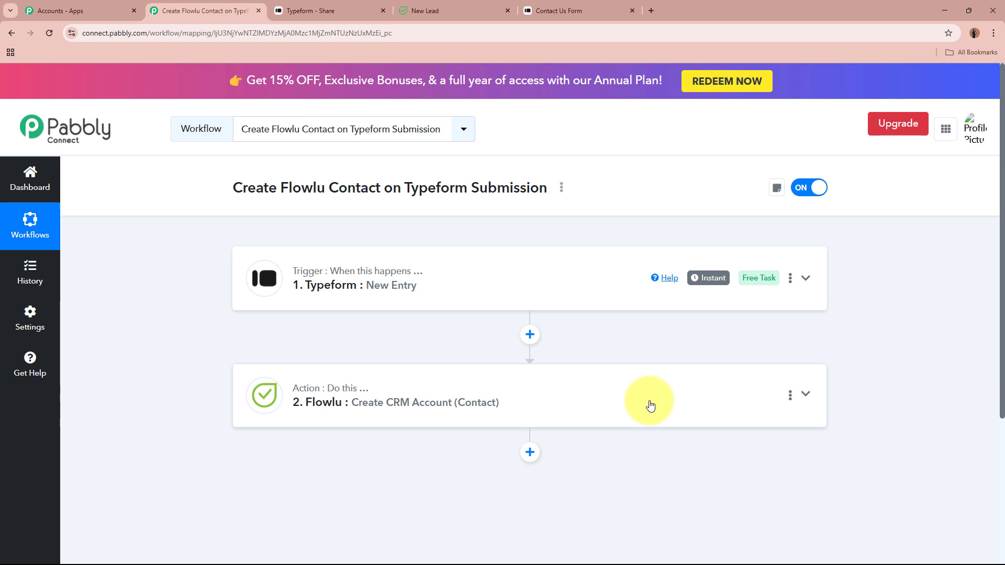